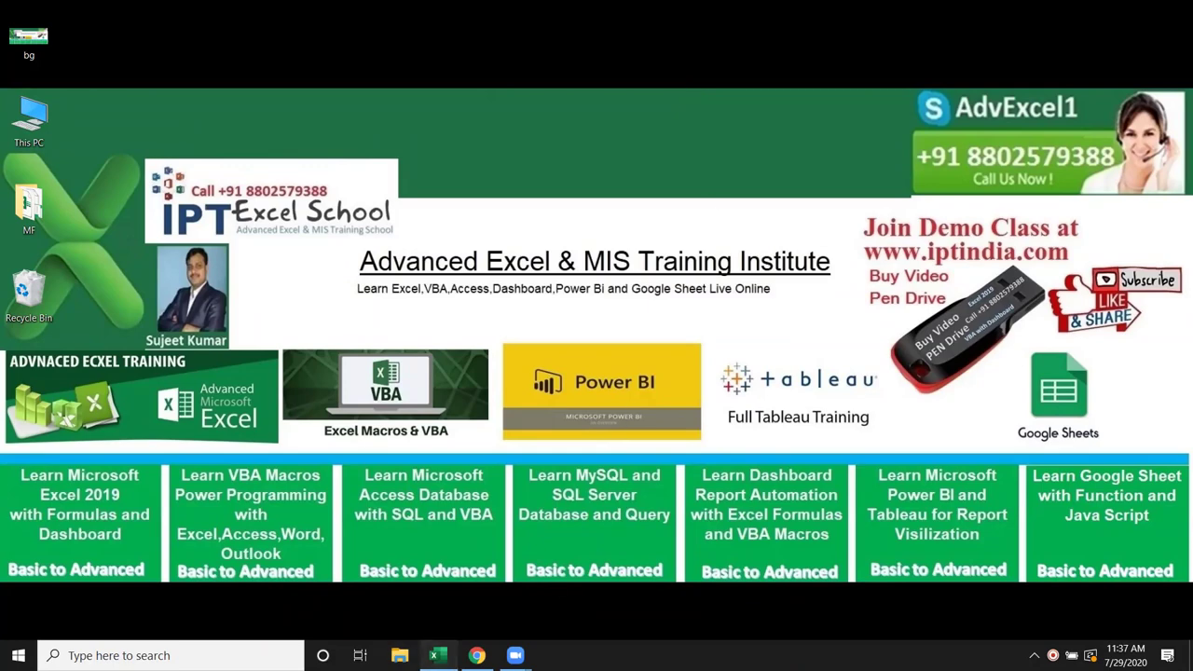
Step: Restore the Excel workbook showing the Date, Name, City, Amt, GST and Total table, and select cell F4
click(434, 655)
click(337, 222)
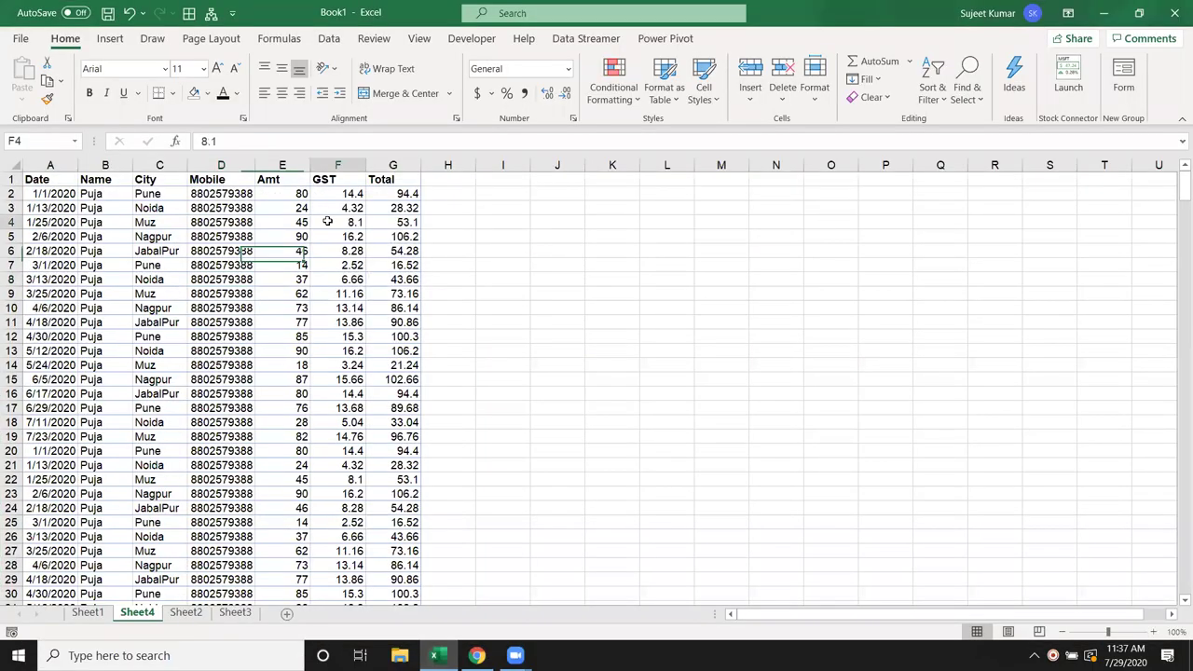
Step: Select the Amt column, browse the Icon Sets options, then move through Sheet2 to Sheet3
click(290, 164)
click(613, 88)
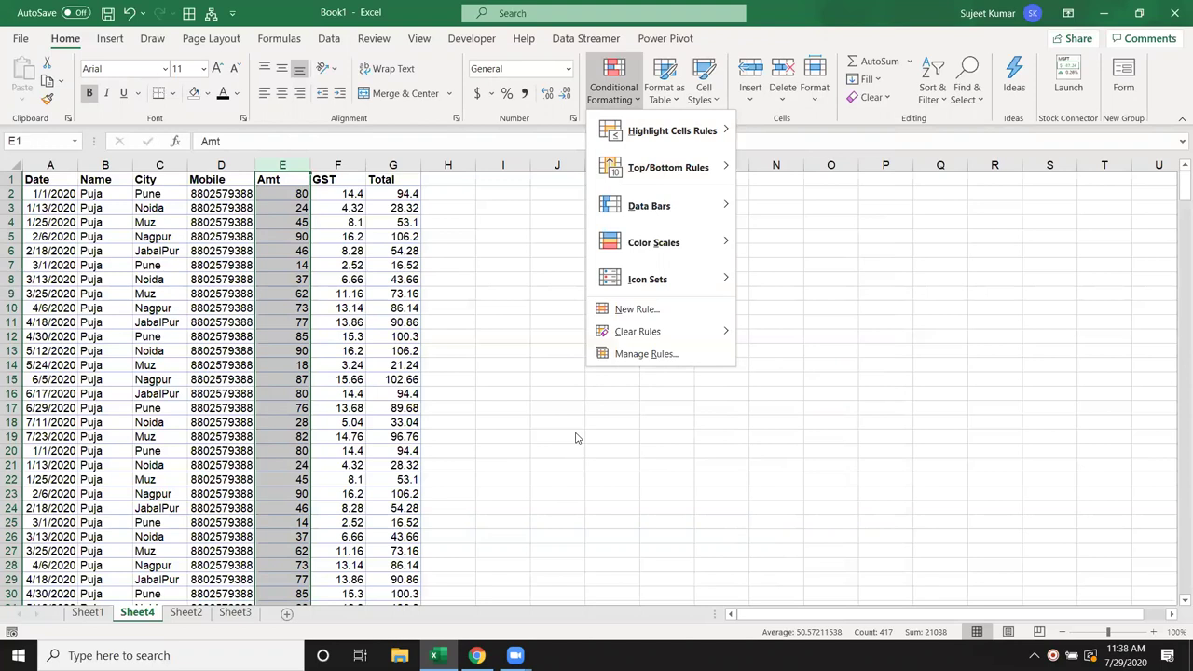
mouse_move(647, 279)
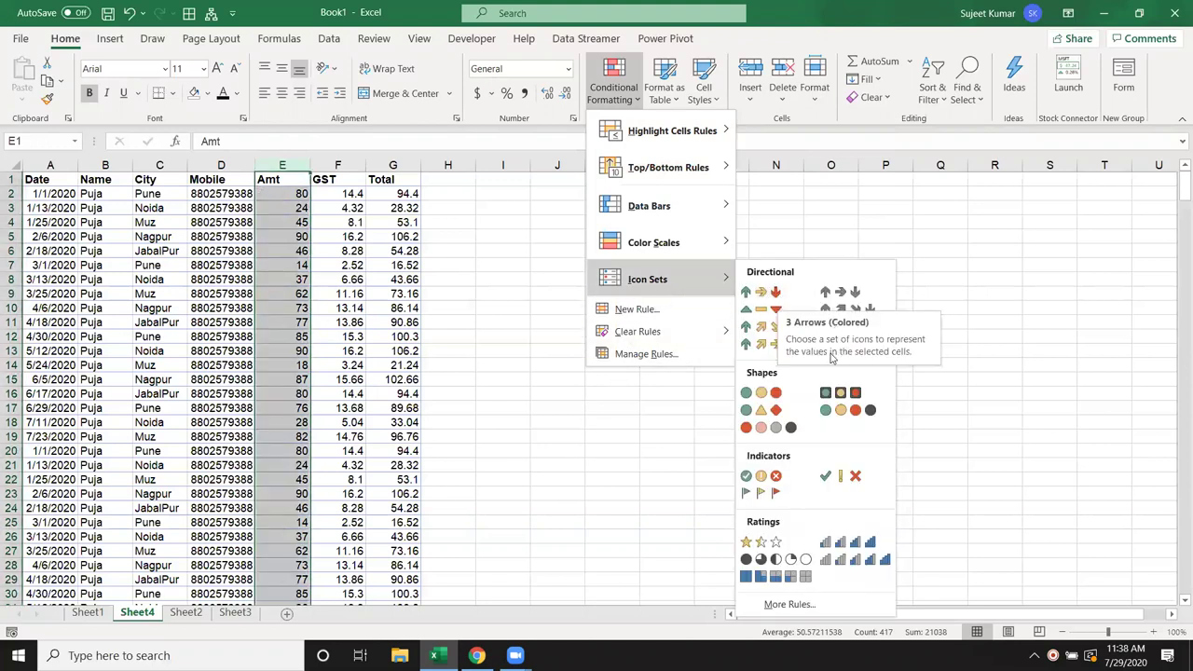
click(148, 272)
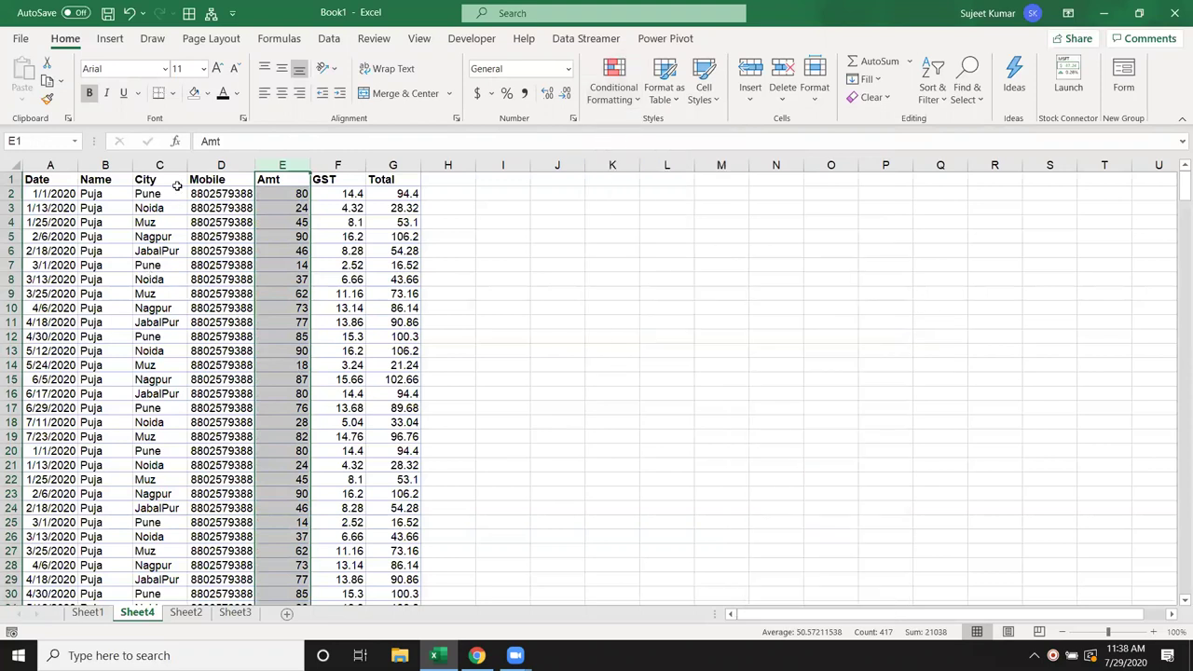
click(188, 612)
click(233, 613)
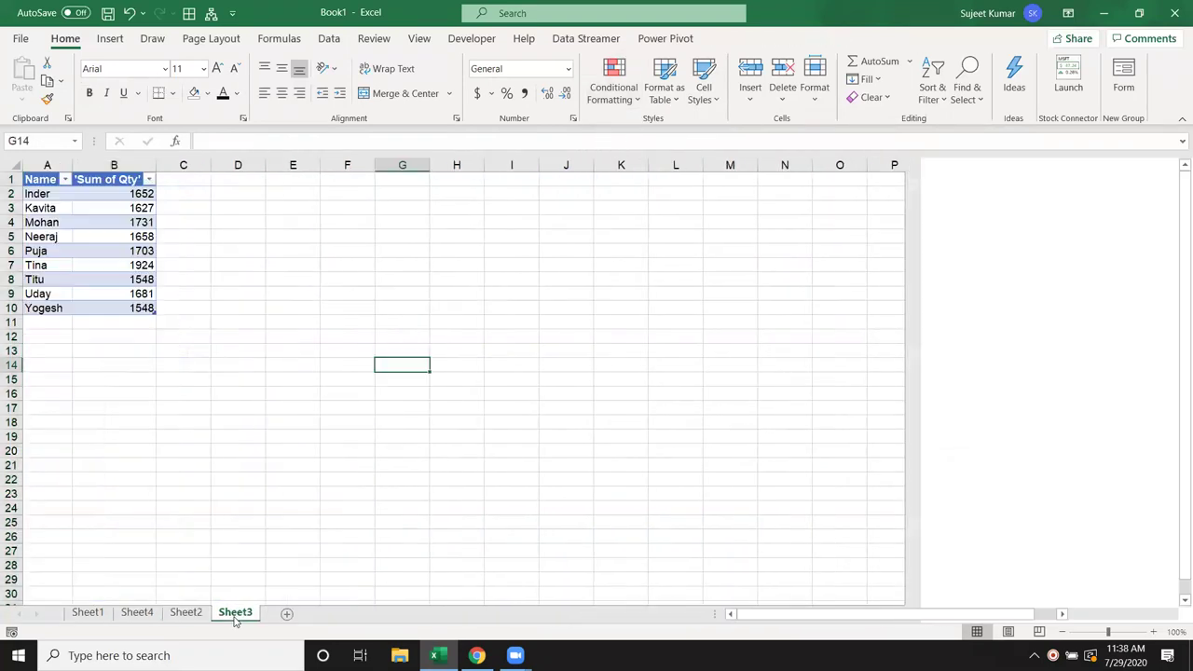
Step: Add a new sheet with Name and Score headers and 'Puja' as the first name in A2
click(288, 614)
text(Nam)
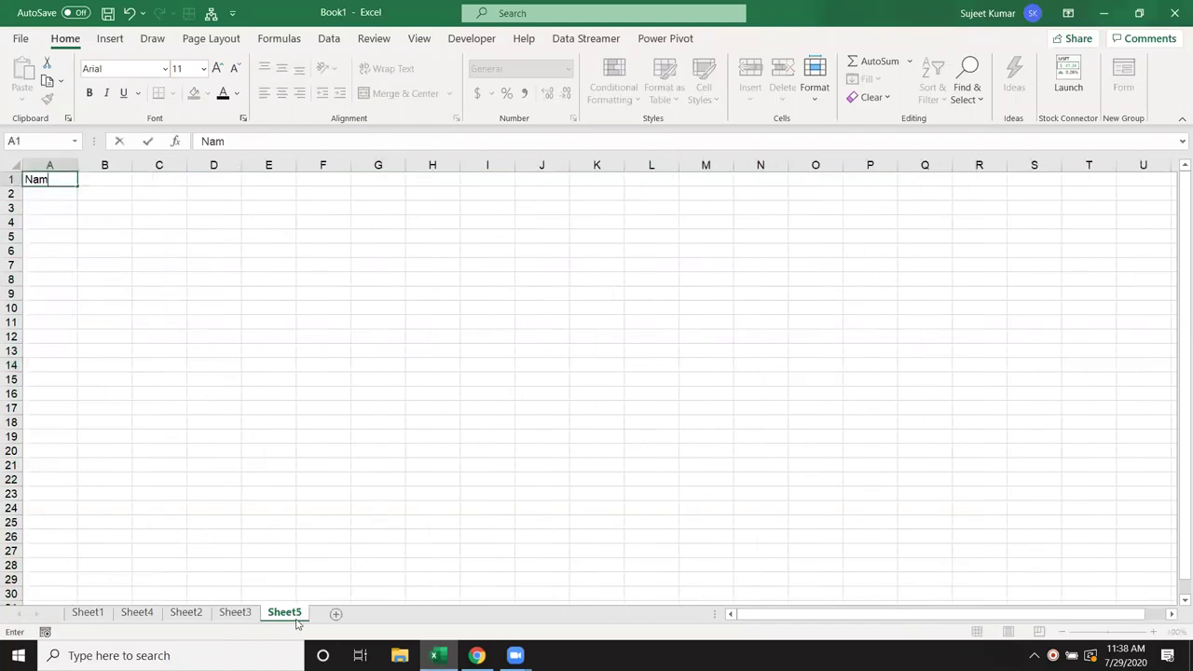
text(e)
key(Tab)
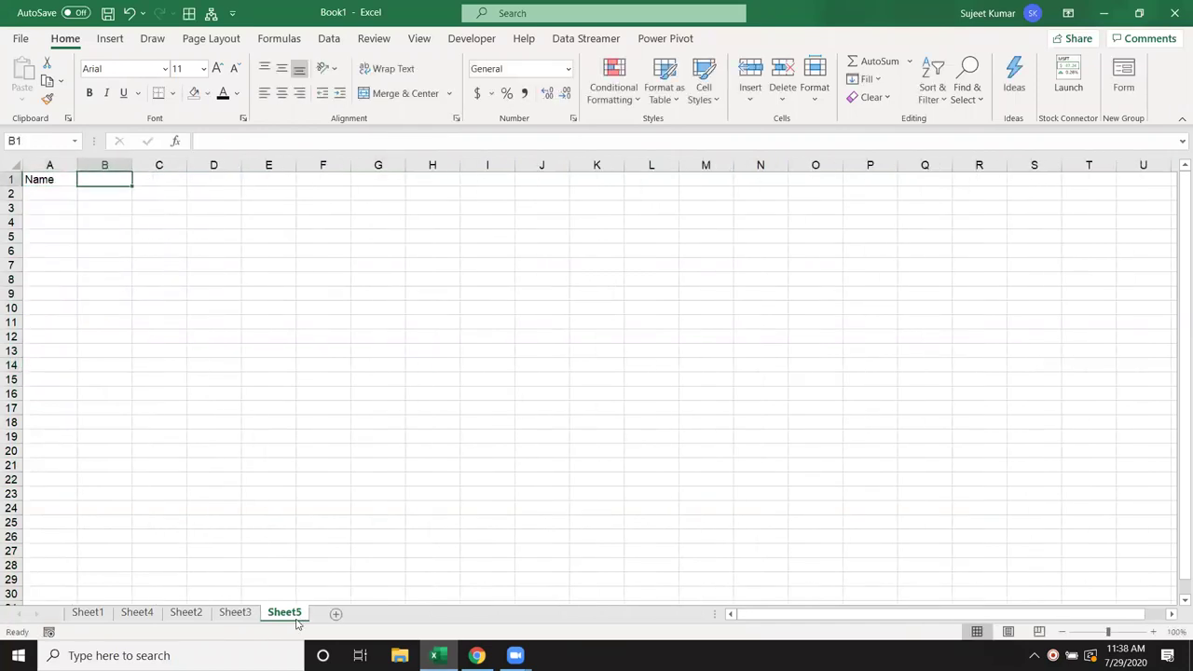
text(Scr)
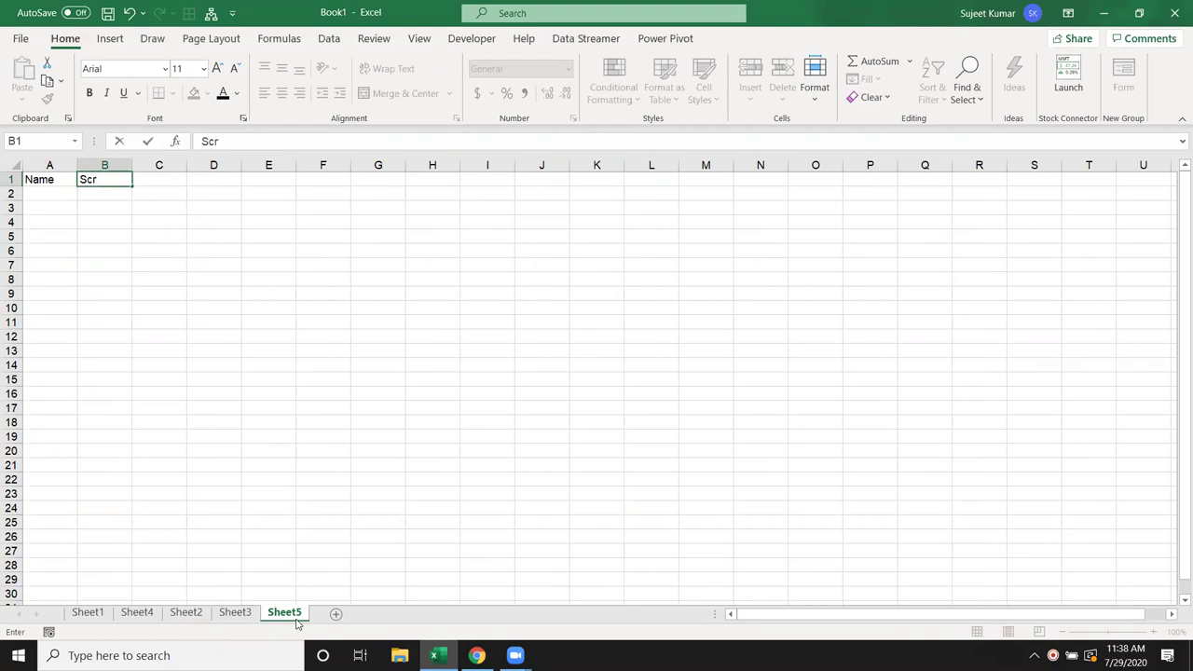
key(BackSpace)
text(ore)
key(Return)
key(Left)
text(Puja)
key(Return)
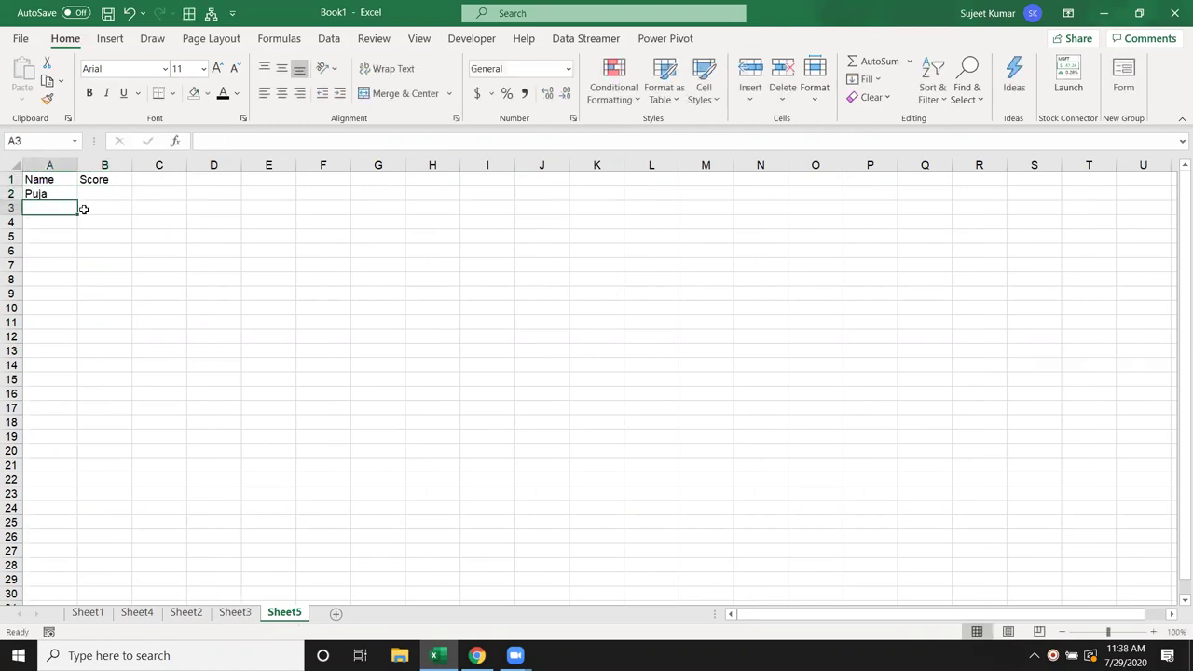
Step: Fill the name down to row 60 and fill a RANDBETWEEN random-score formula down column B
click(72, 196)
drag(72, 197, 75, 585)
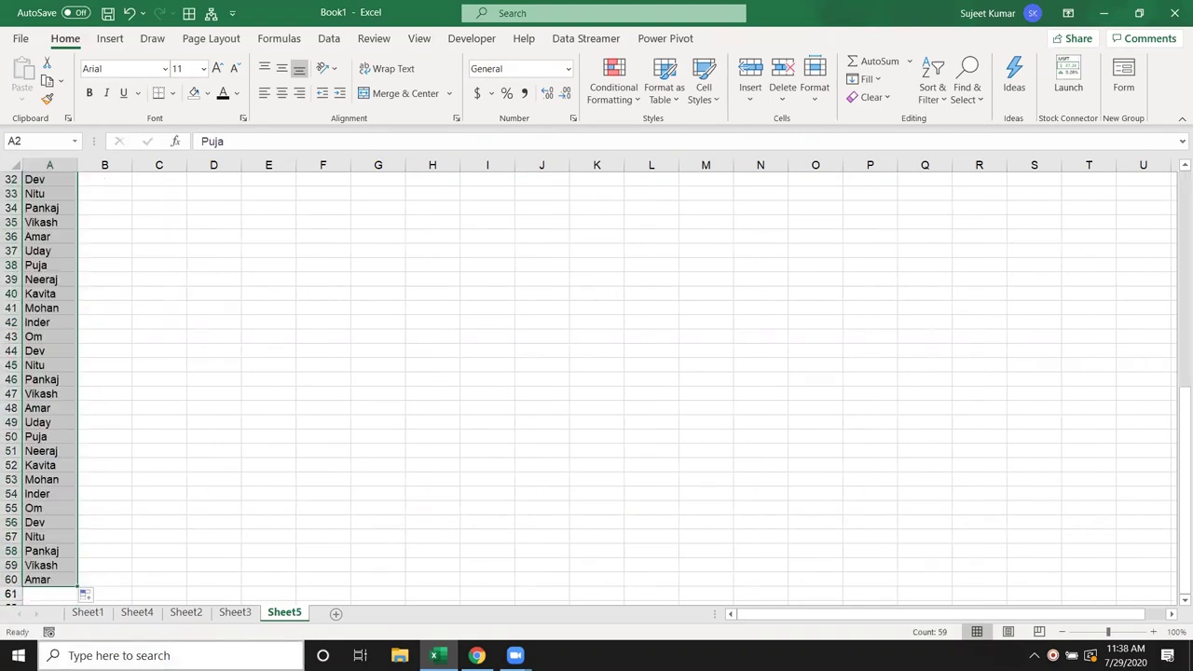
key(ctrl+Home)
click(105, 193)
text(=ra)
key(Down)
key(Down)
key(Down)
key(Down)
key(Up)
key(Tab)
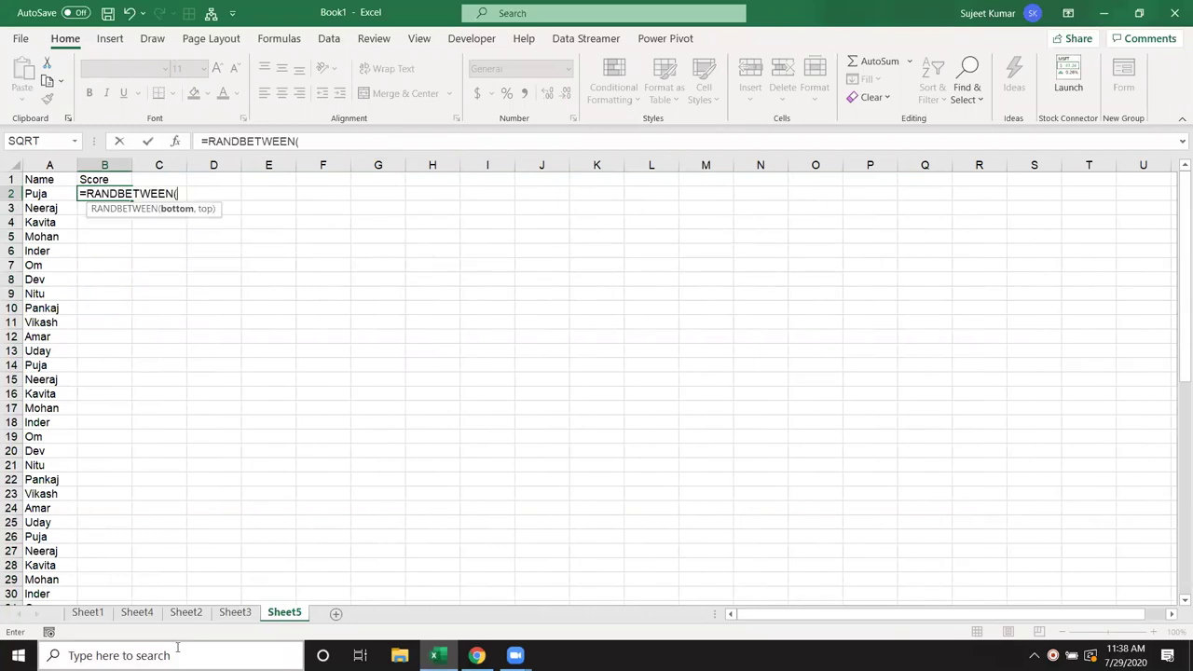
text(10,9)
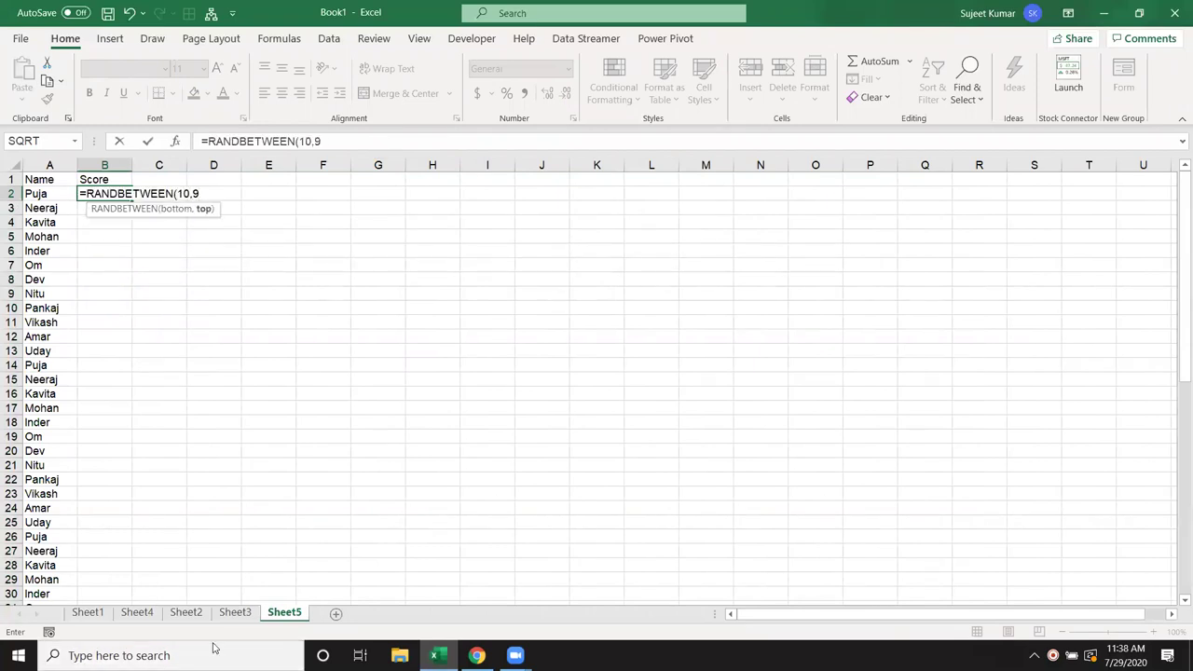
text(9)
key(Return)
click(116, 193)
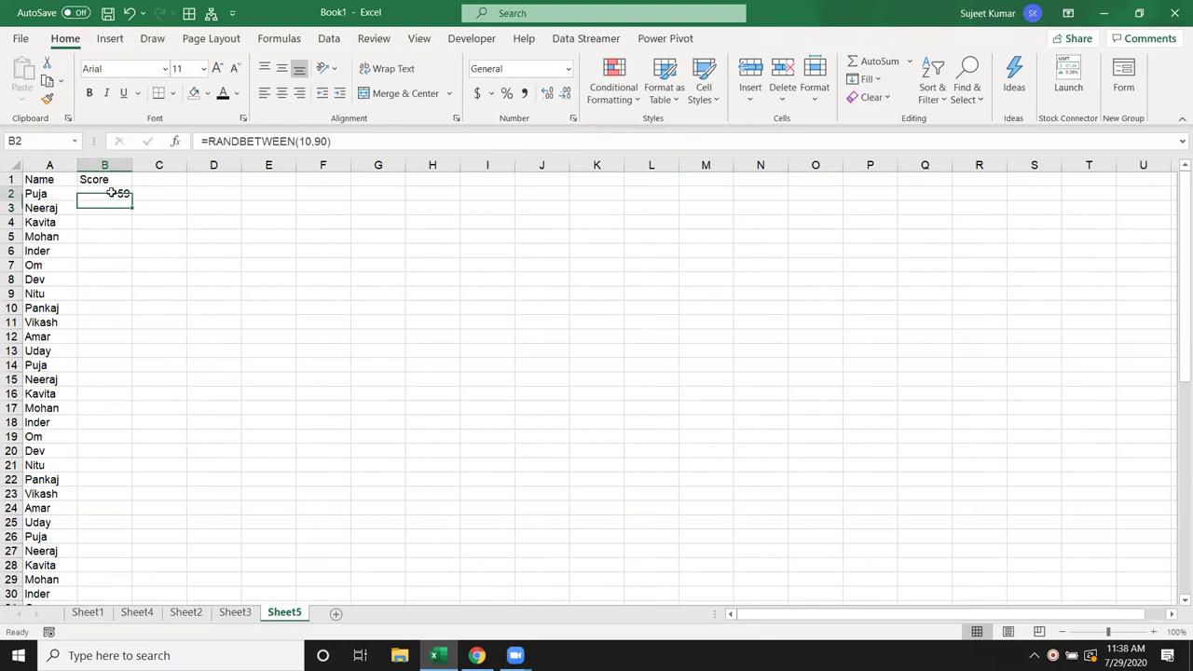
double_click(132, 199)
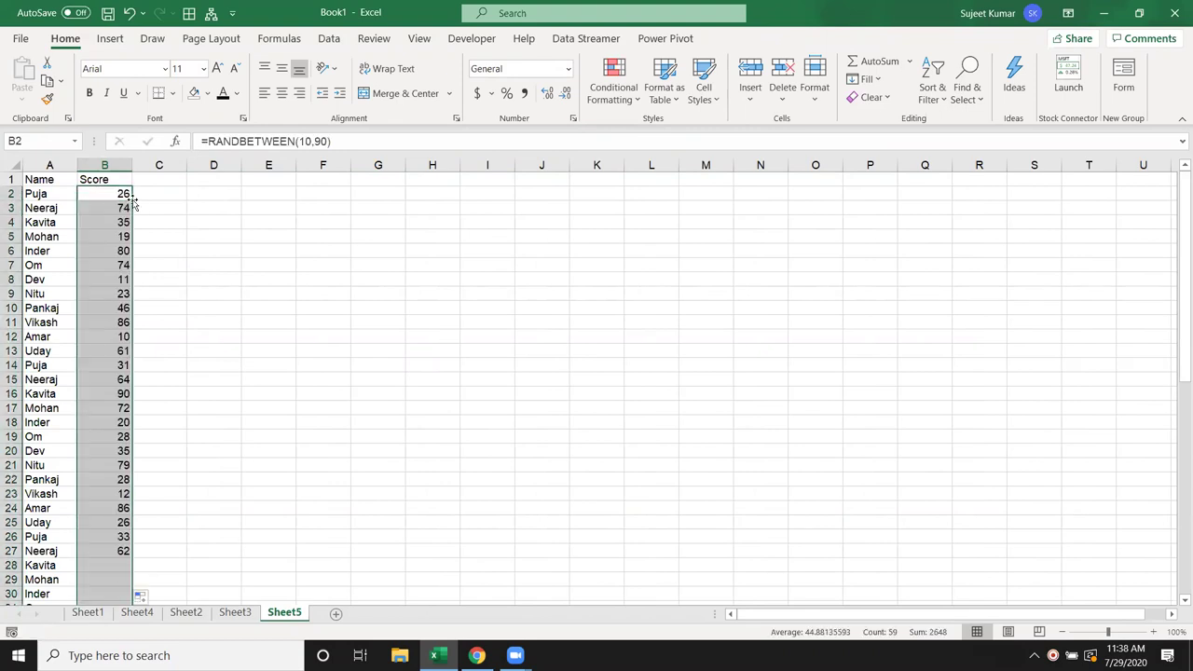
Step: Copy the scores and paste them back as fixed values
key(ctrl+c)
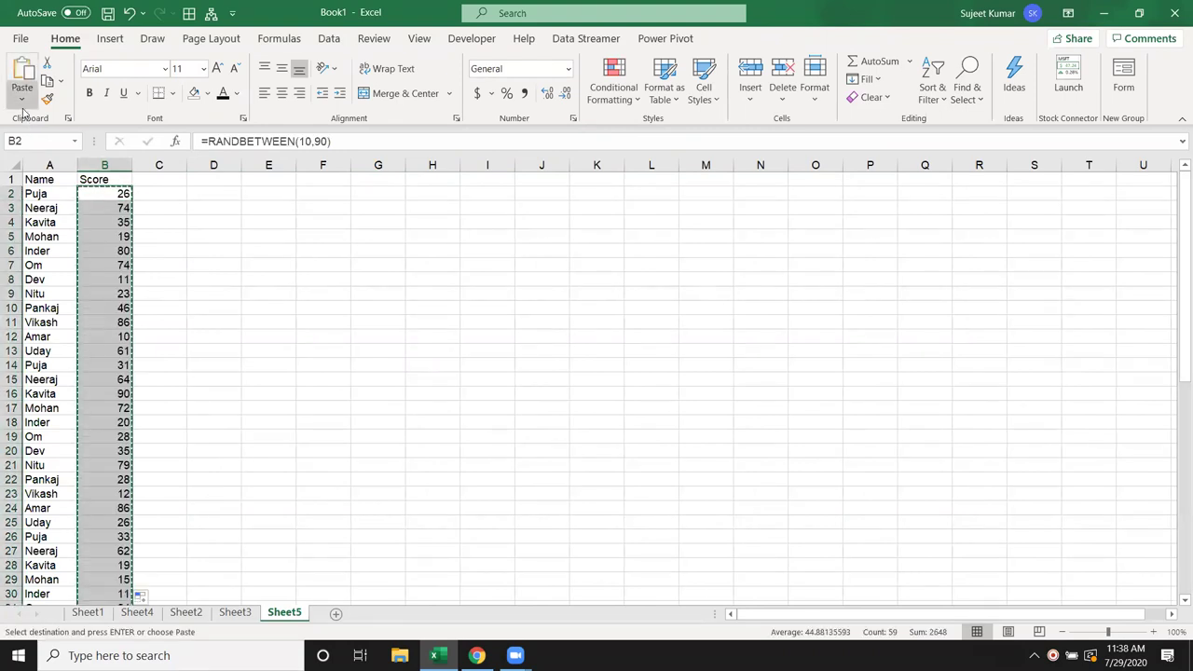
click(21, 93)
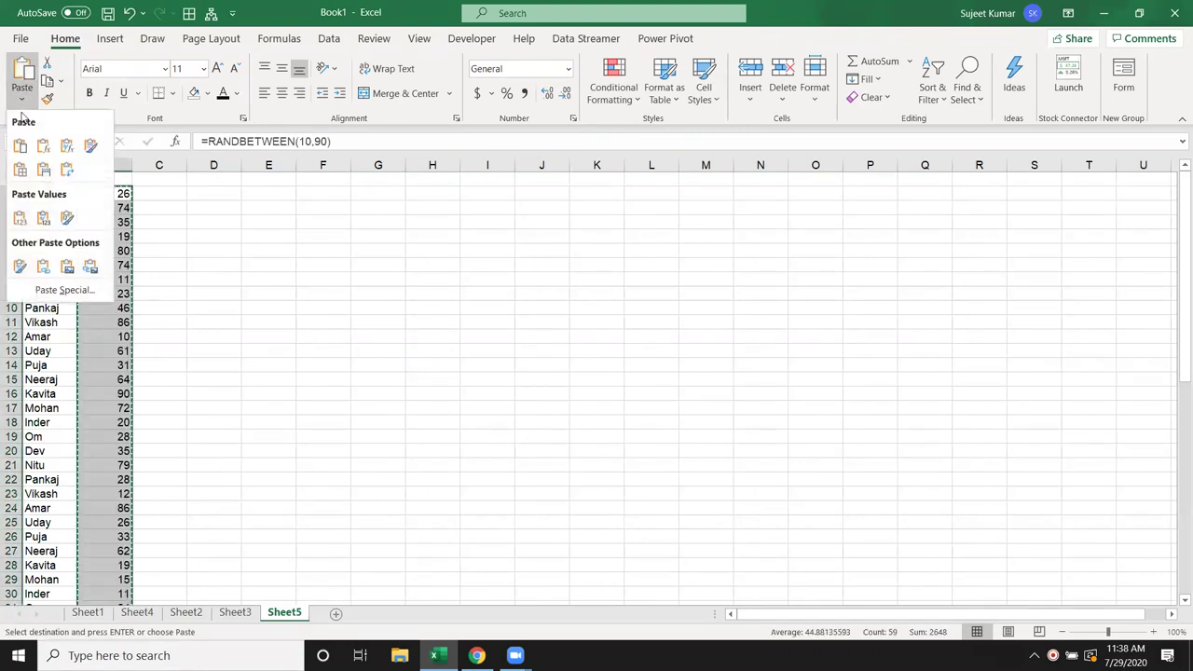
click(19, 218)
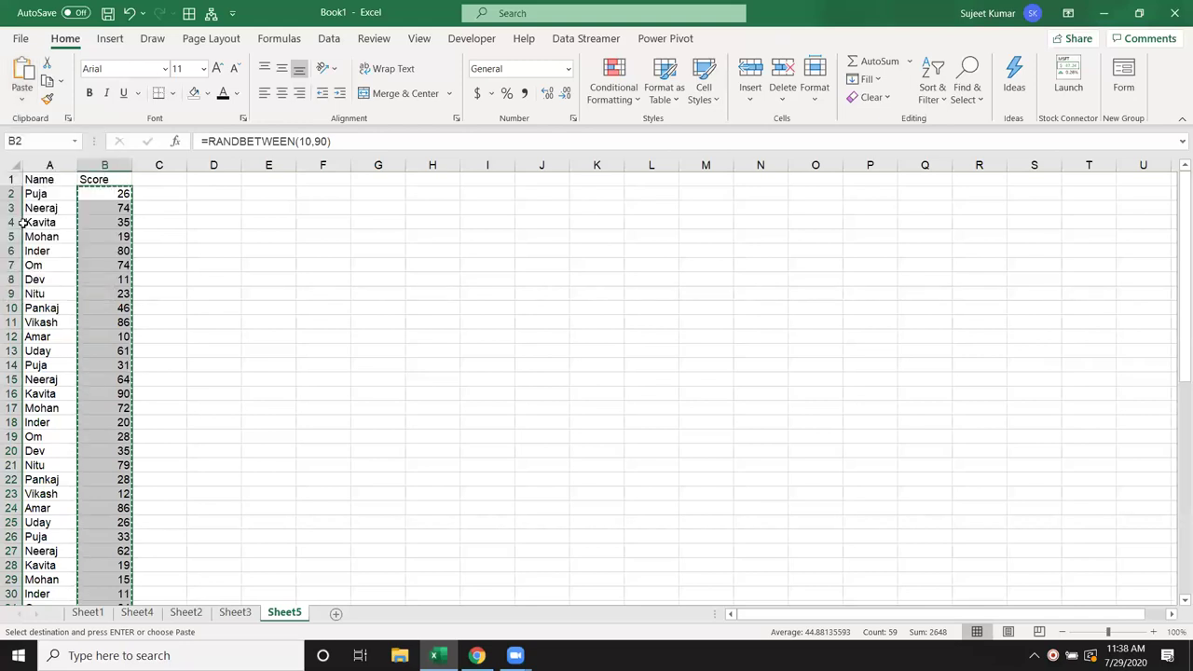
click(262, 198)
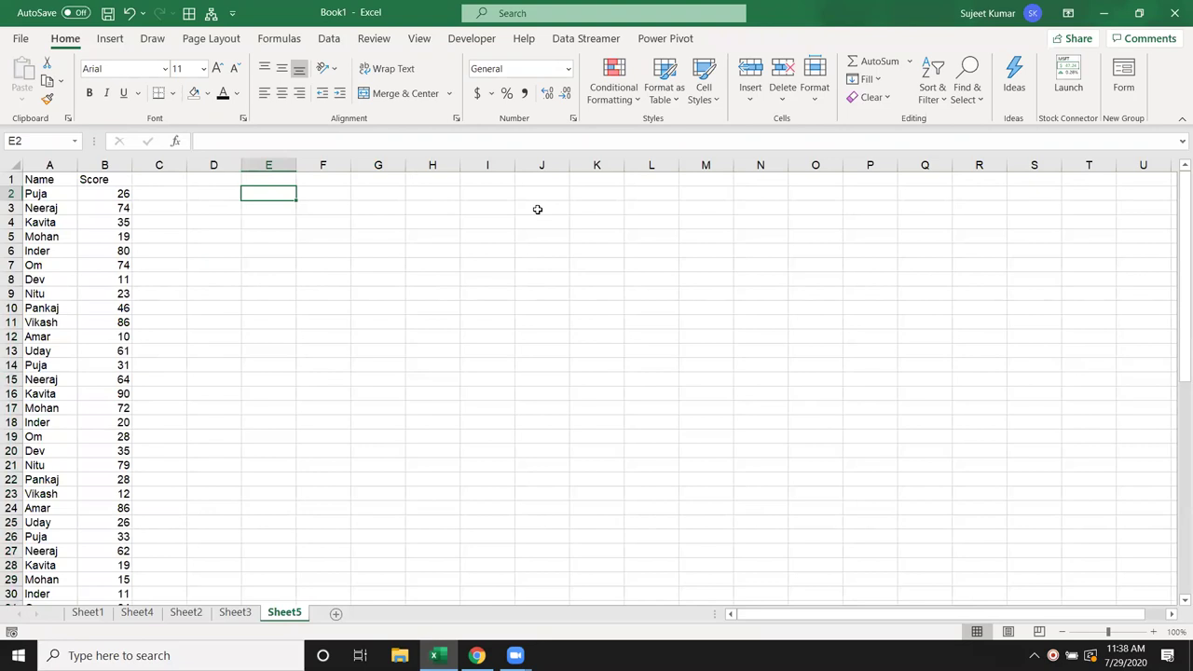
Step: Enter the grading key in E2:F4: >60 Pass, 40-60 Re-Test, <40 Fail
text(>60)
key(Tab)
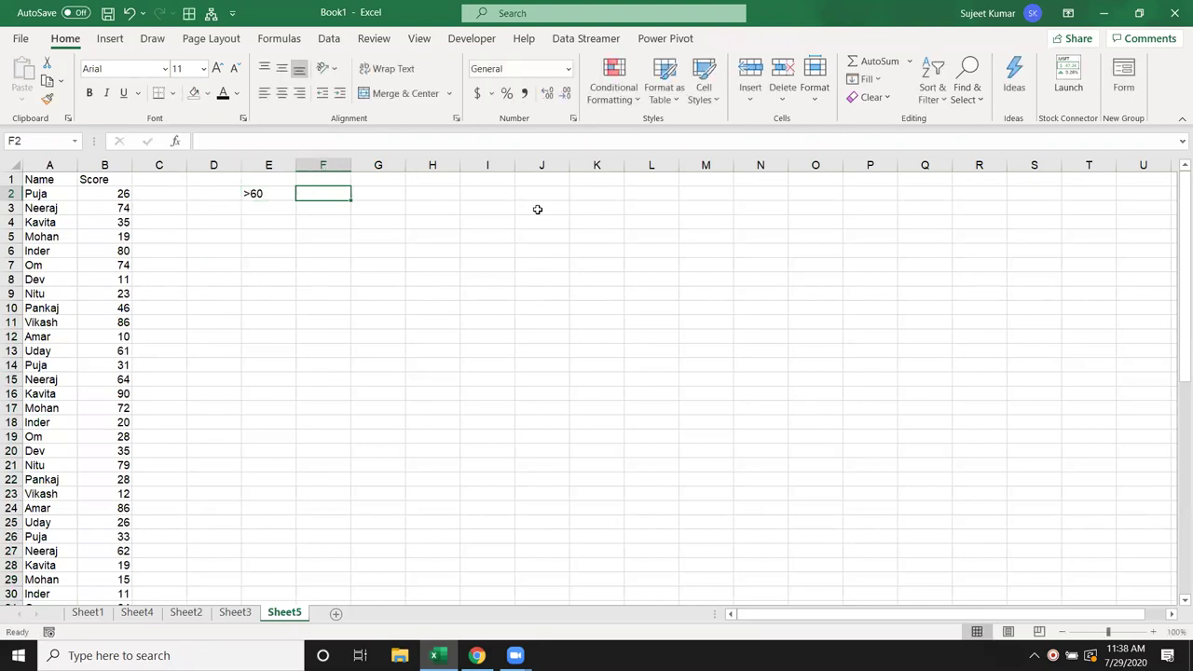
text(Pass)
key(Return)
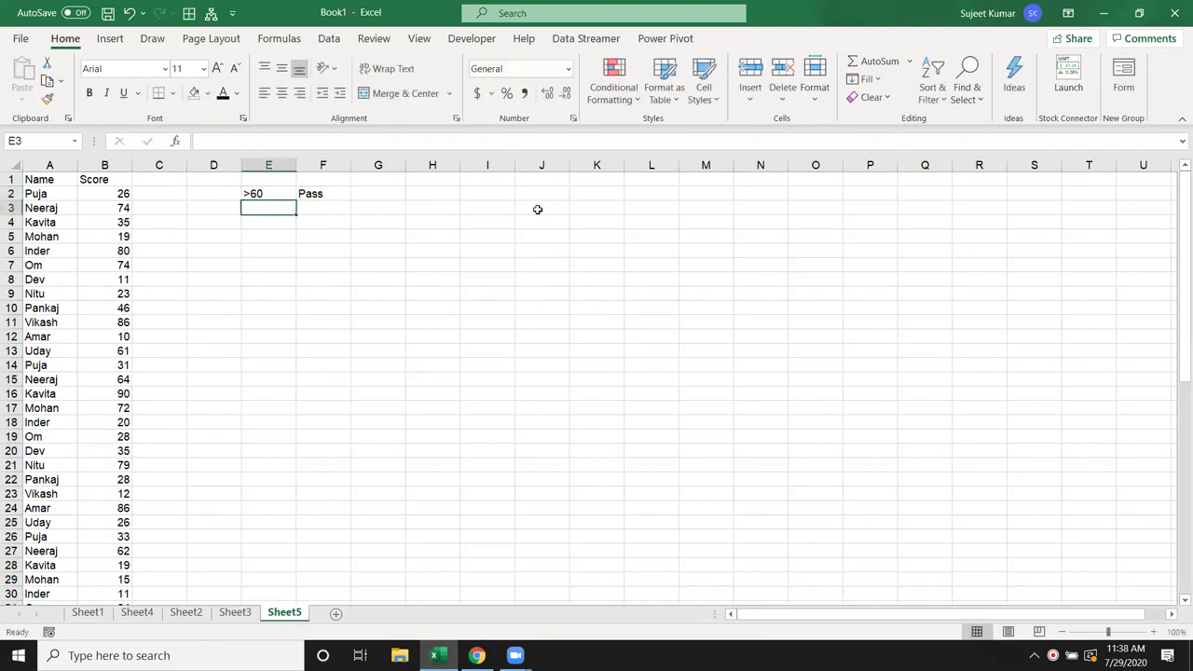
text(40-)
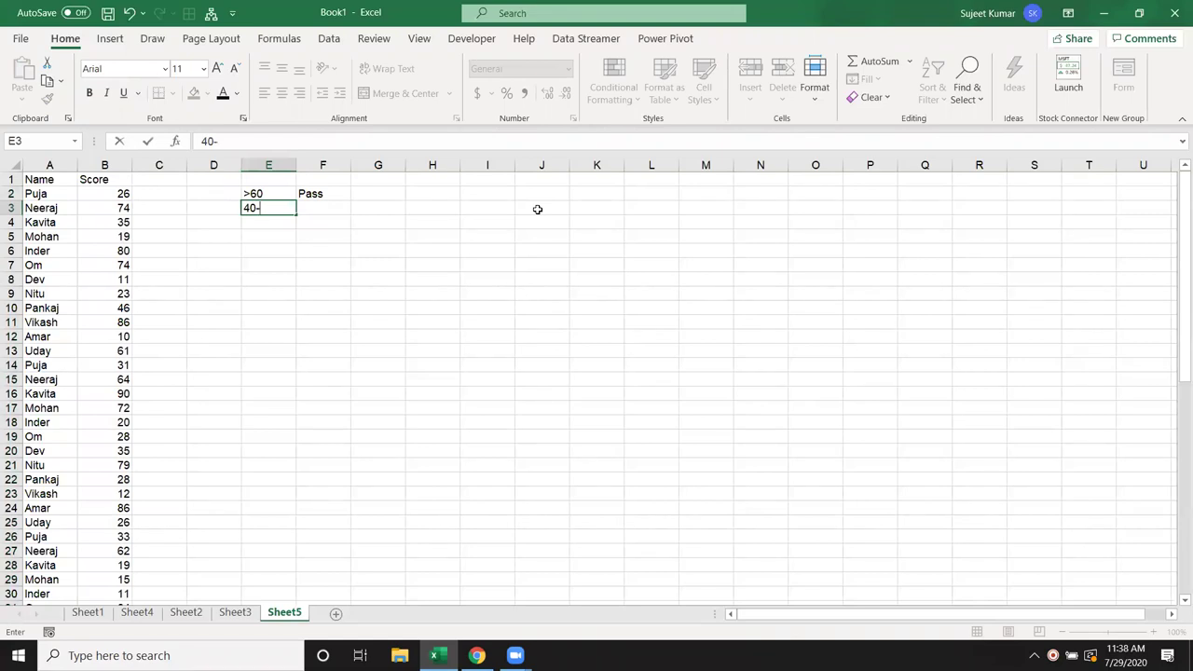
text(60)
key(Tab)
text(Re)
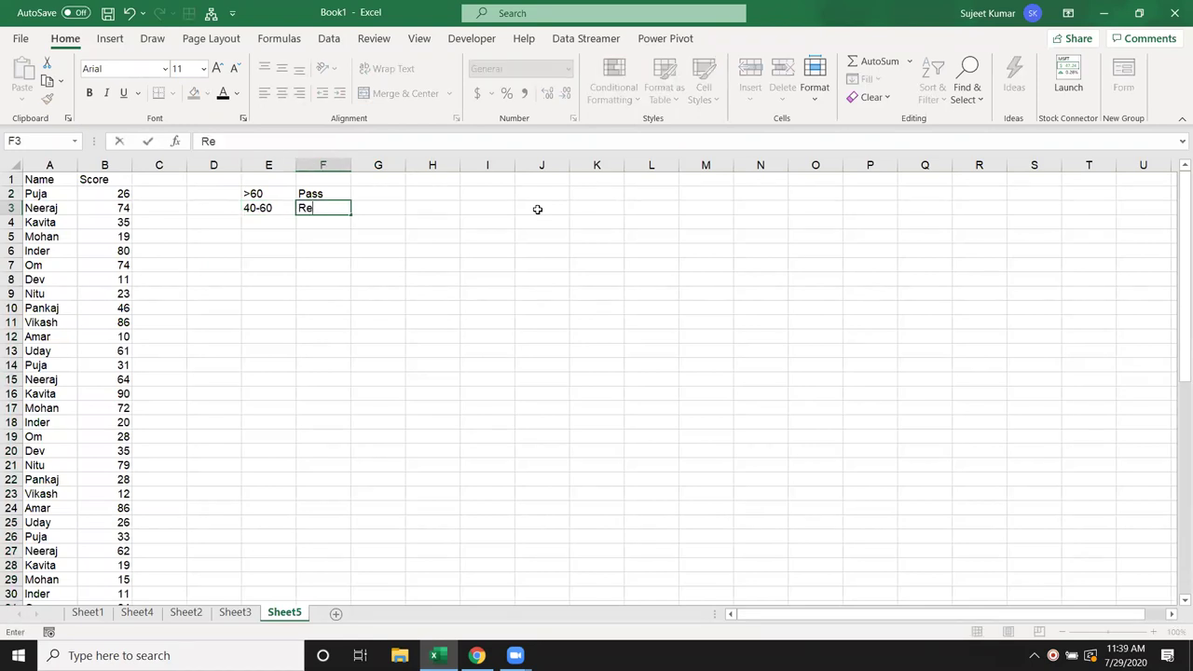
text(-Test)
key(Return)
key(Left)
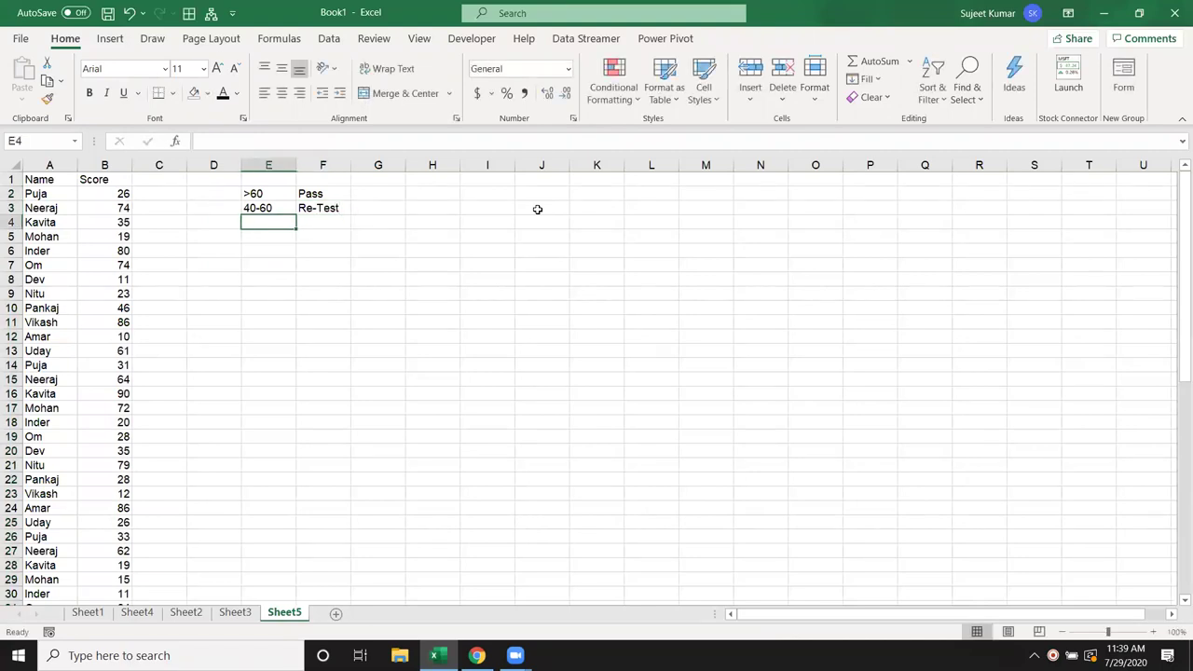
text(<40)
key(Tab)
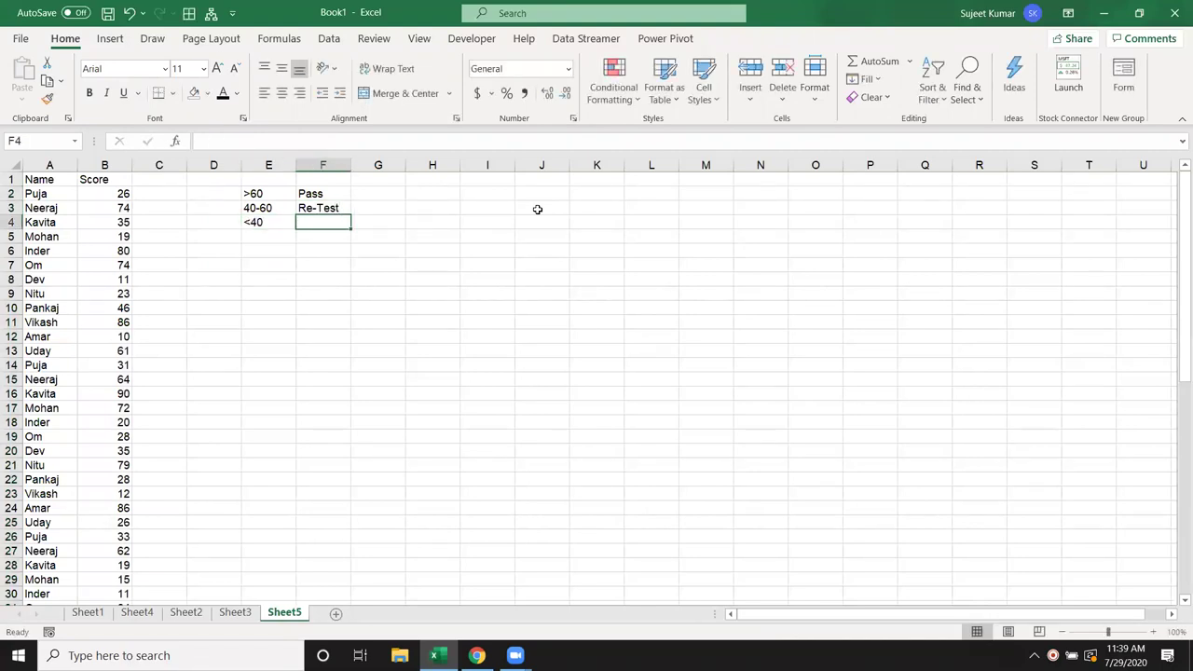
text(Fail)
key(Return)
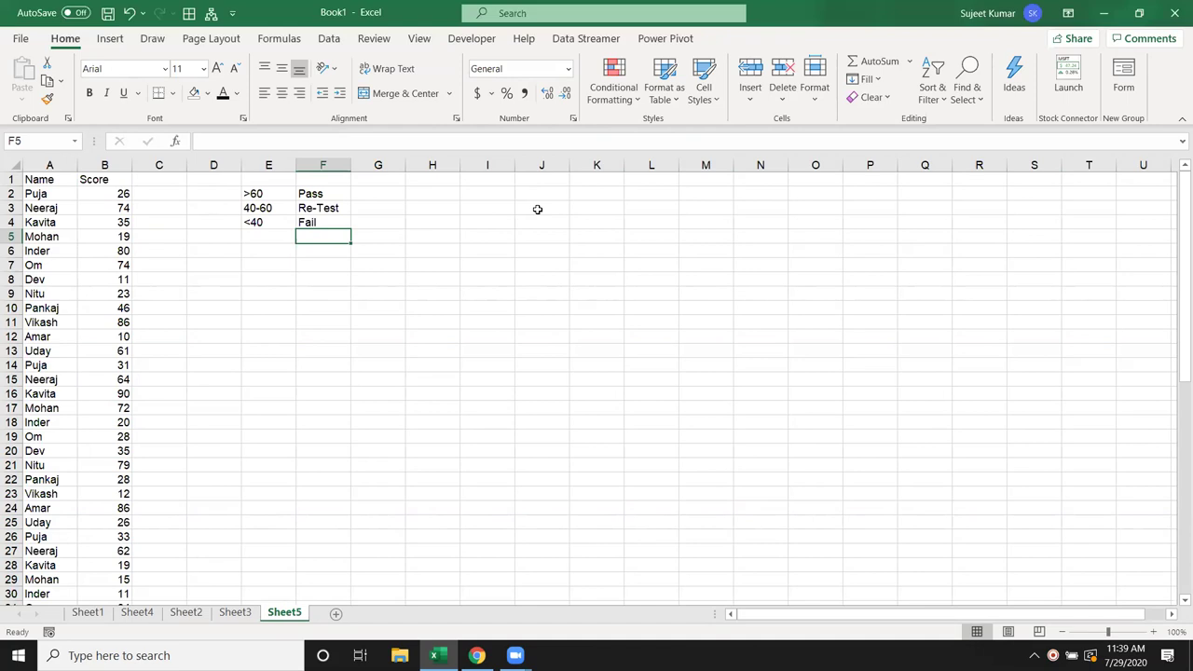
Step: Start an =IF formula in C2, then cancel it unfinished
key(Up)
key(Up)
key(Up)
key(Left)
key(Left)
key(Left)
key(Left)
key(Right)
text(=if)
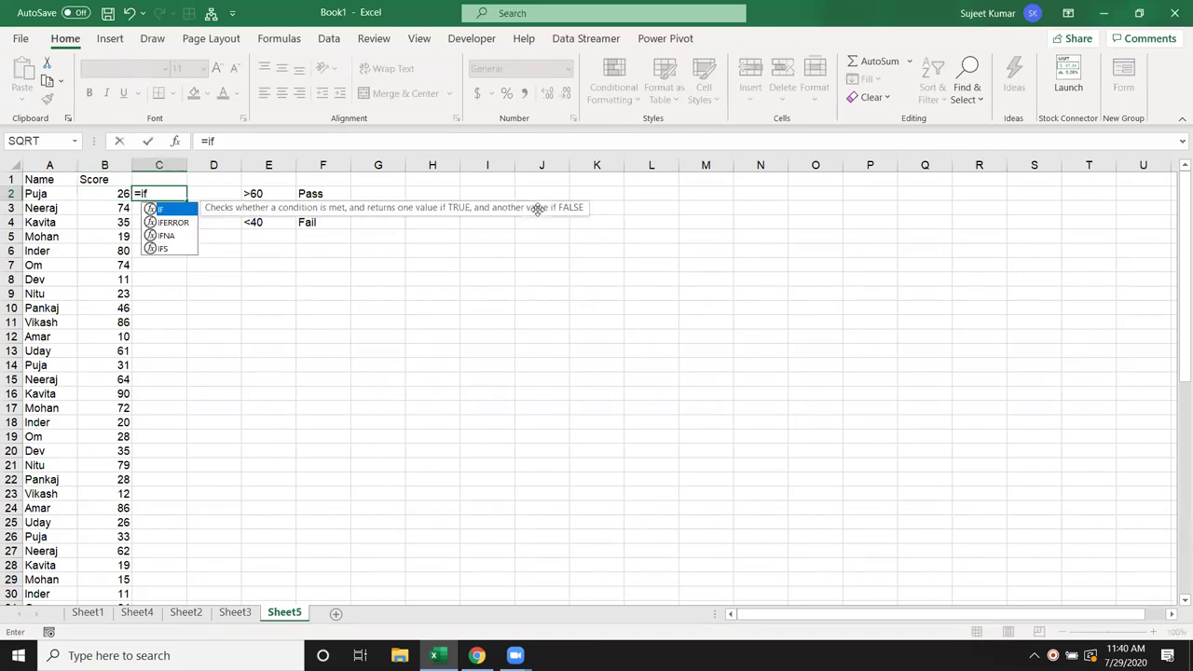
key(Escape)
key(Escape)
key(Left)
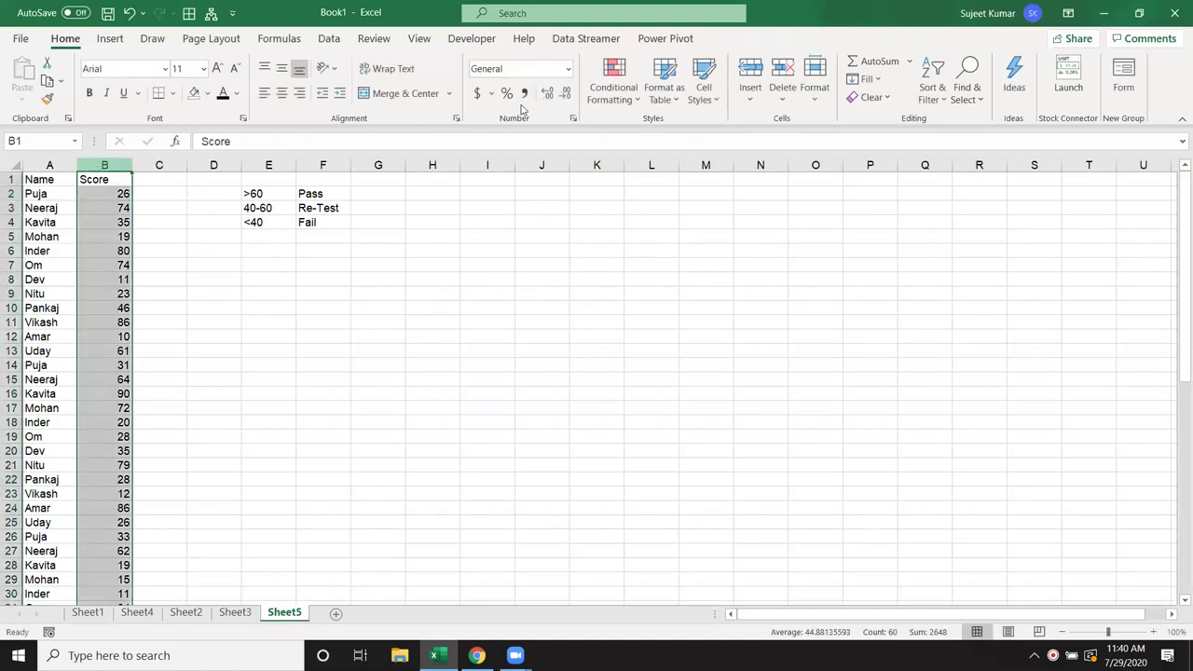
Step: Apply the 3 Symbols (Uncircled) icon set to the whole Score column B
click(96, 165)
click(605, 94)
mouse_move(647, 279)
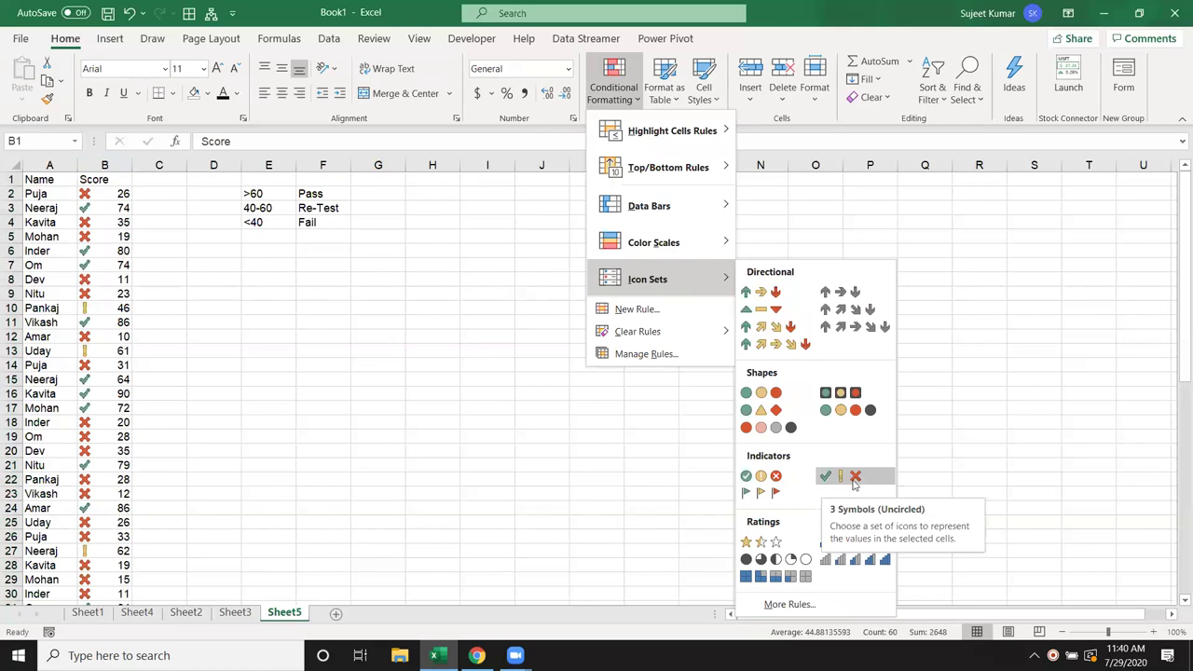
click(854, 479)
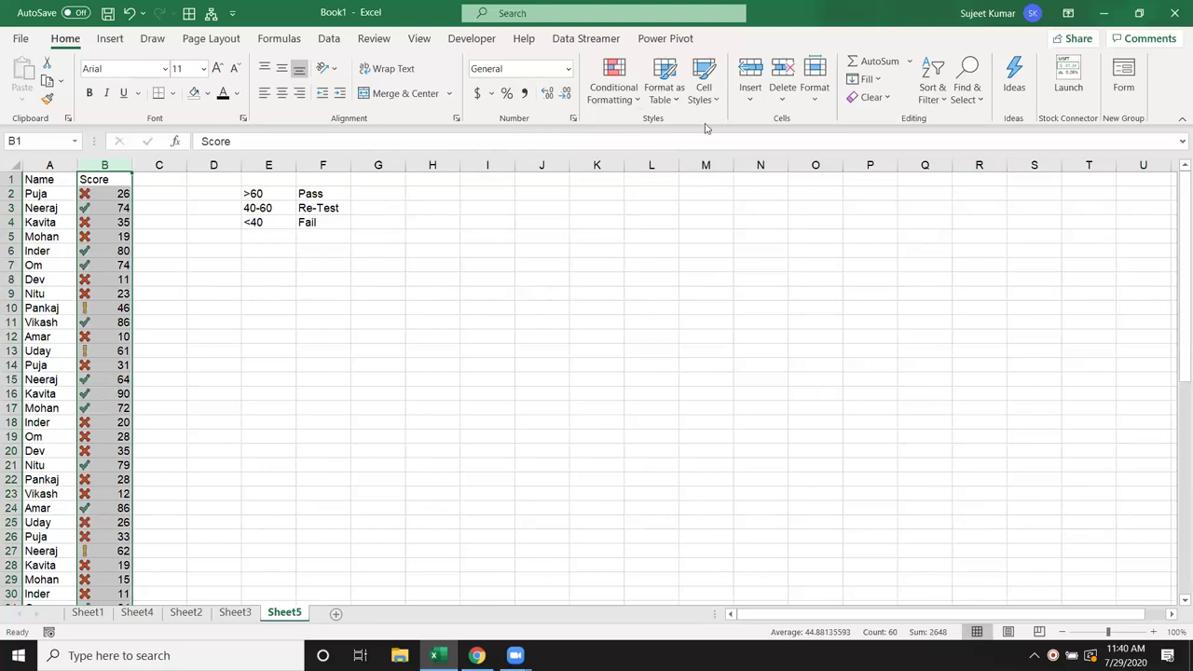
Step: Edit the Score icon set rule to use Number thresholds of >=60 and >=40
click(617, 101)
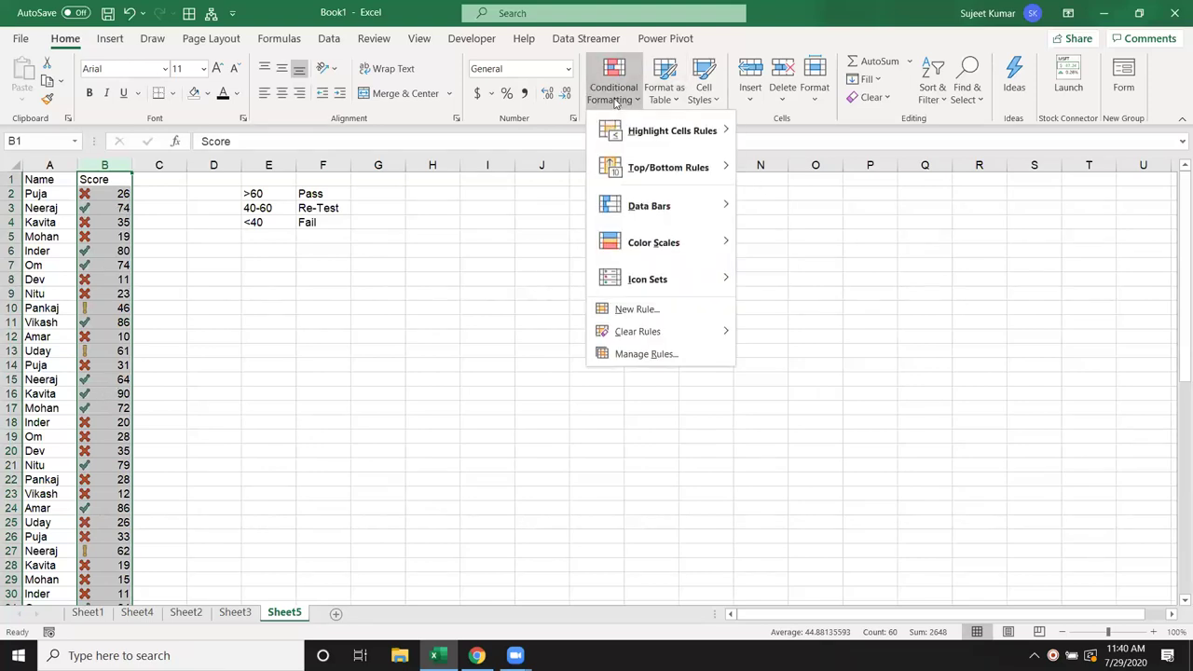
click(645, 354)
double_click(588, 284)
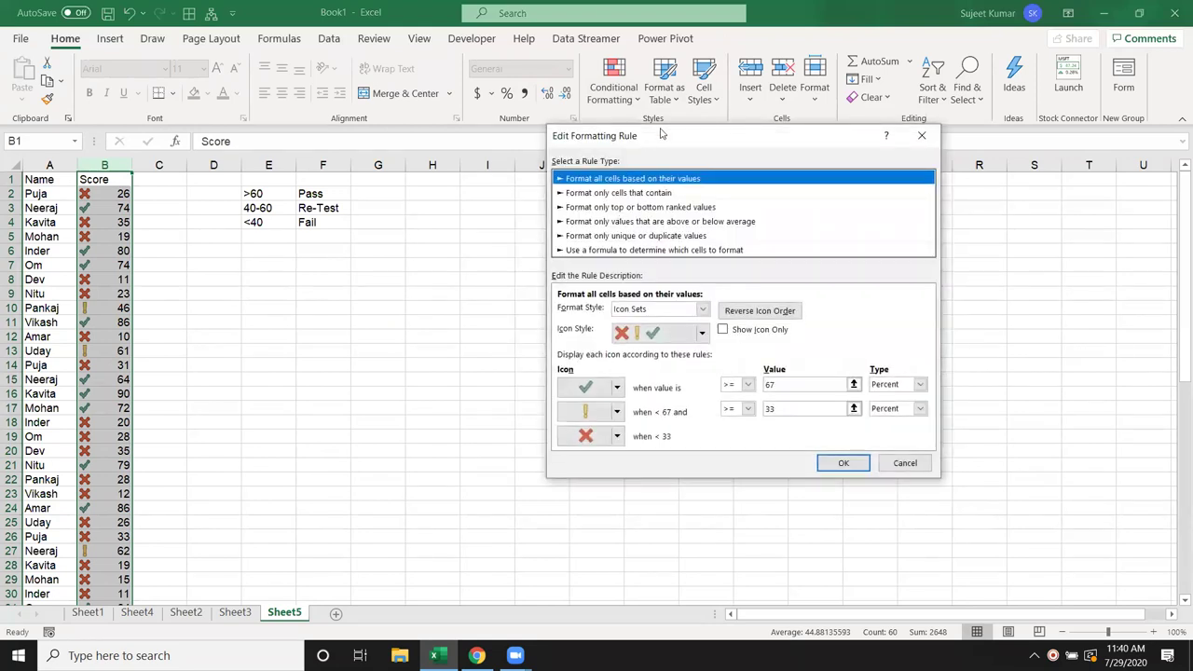
drag(658, 136, 494, 126)
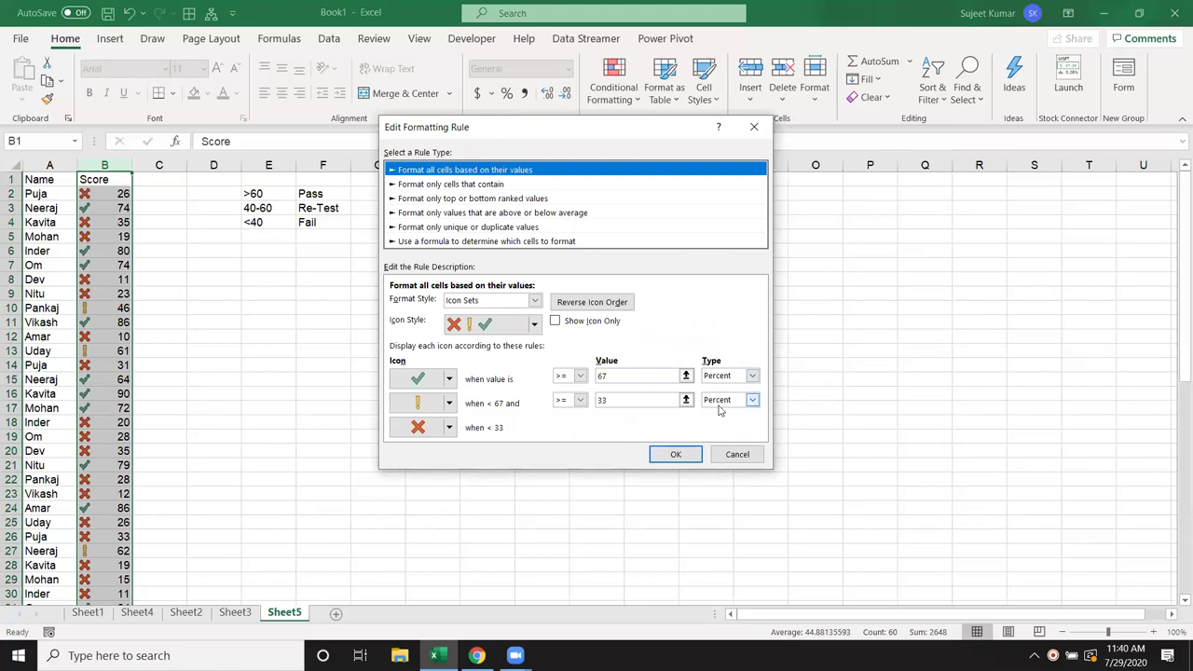
click(710, 376)
click(716, 389)
click(716, 400)
click(715, 412)
text(60)
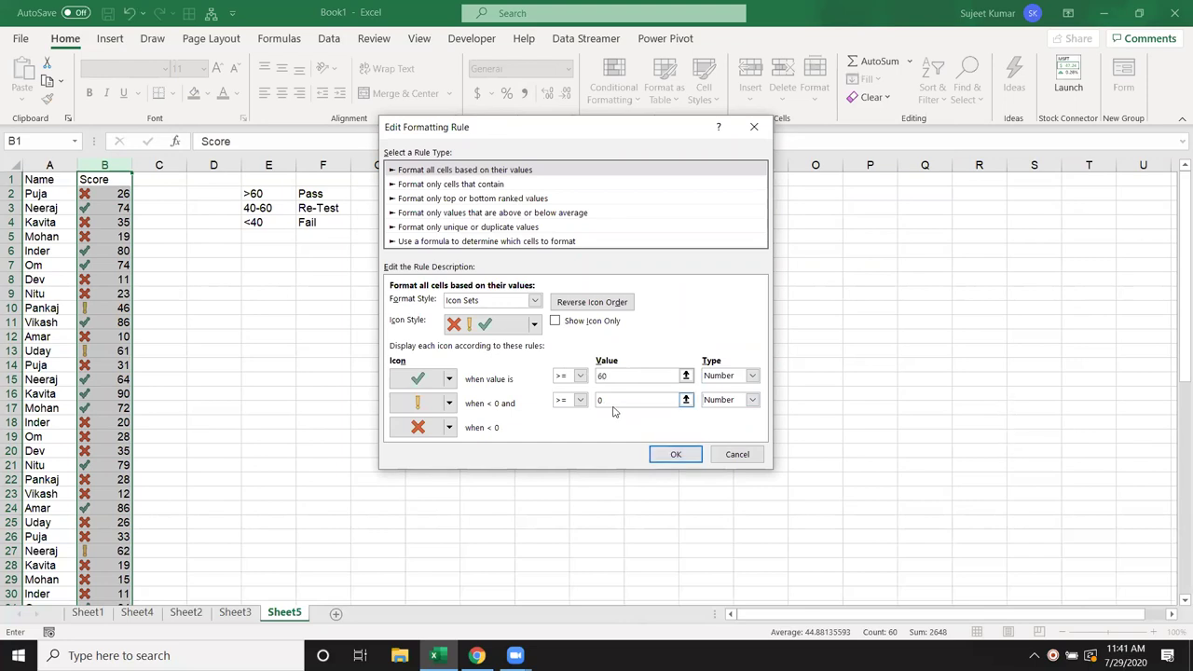
click(597, 402)
text(40)
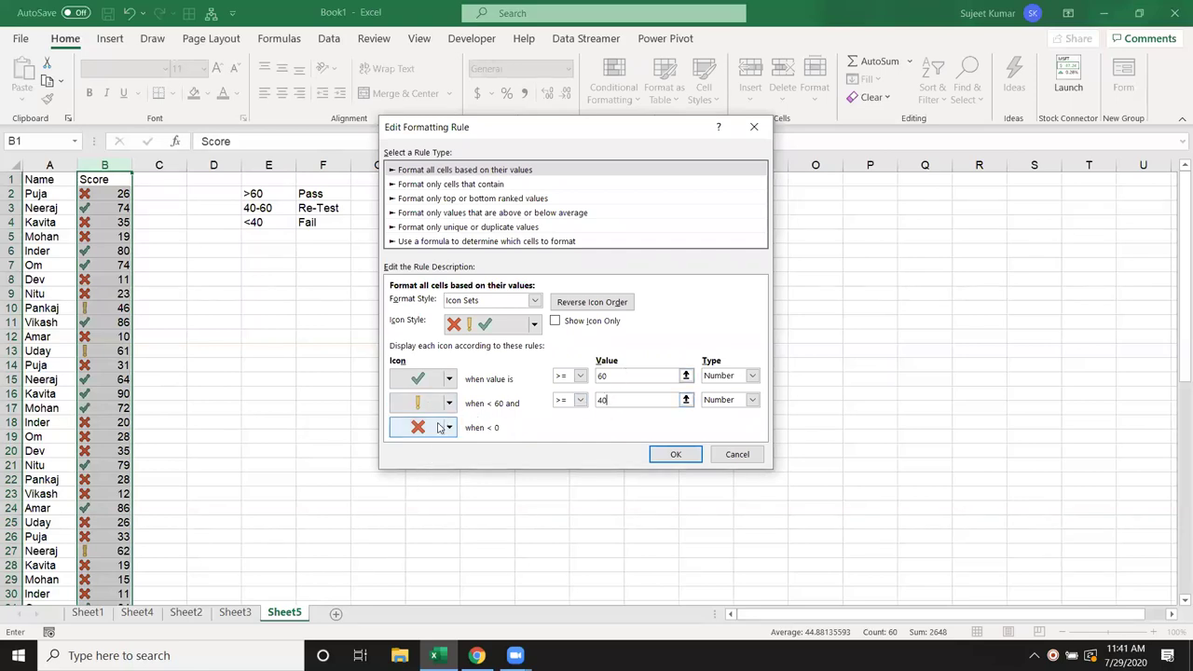
click(639, 382)
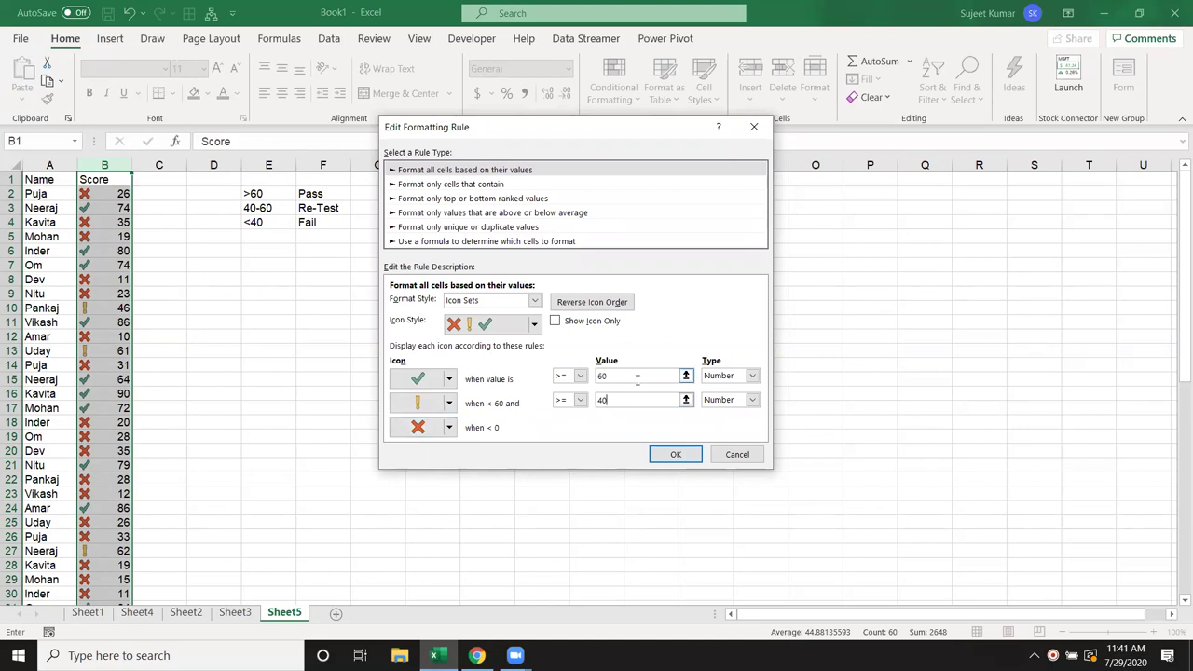
Step: Keep the middle and lowest band icons unchanged and apply the updated rule to the scores
click(449, 404)
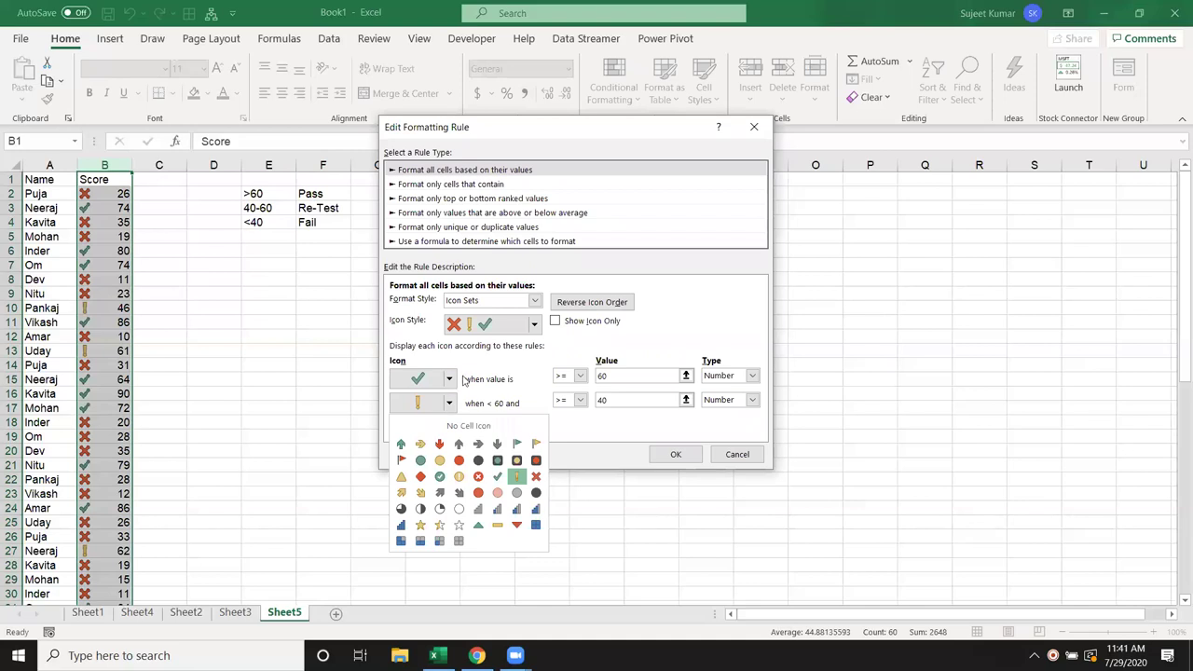
click(483, 373)
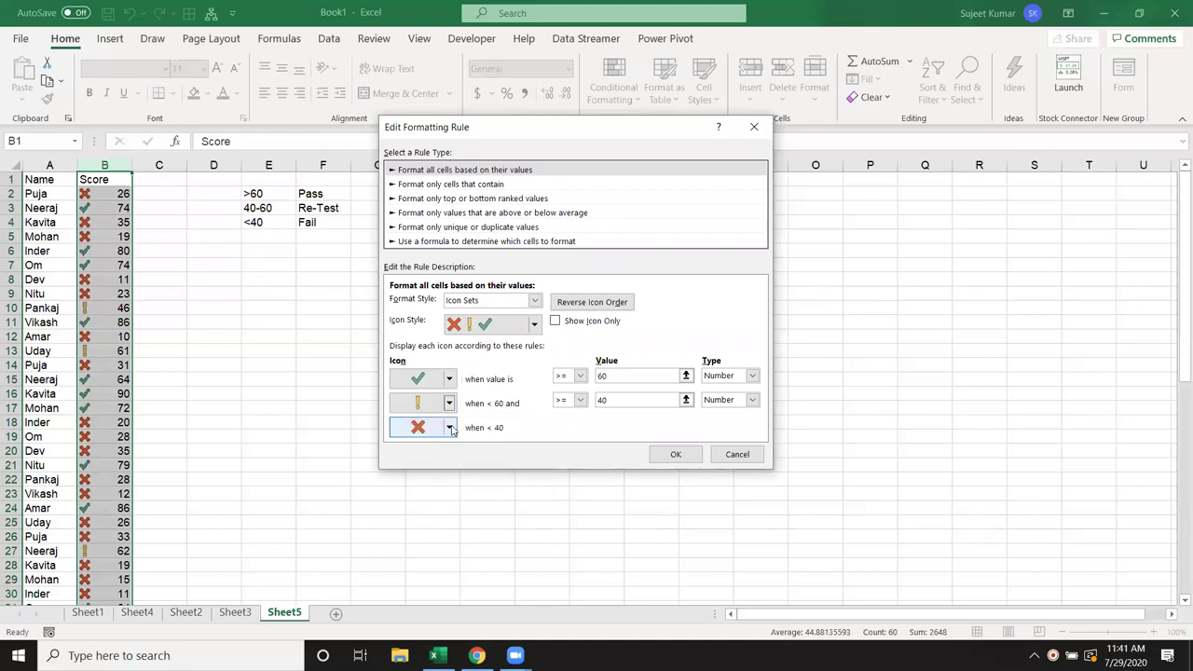
click(450, 427)
click(500, 370)
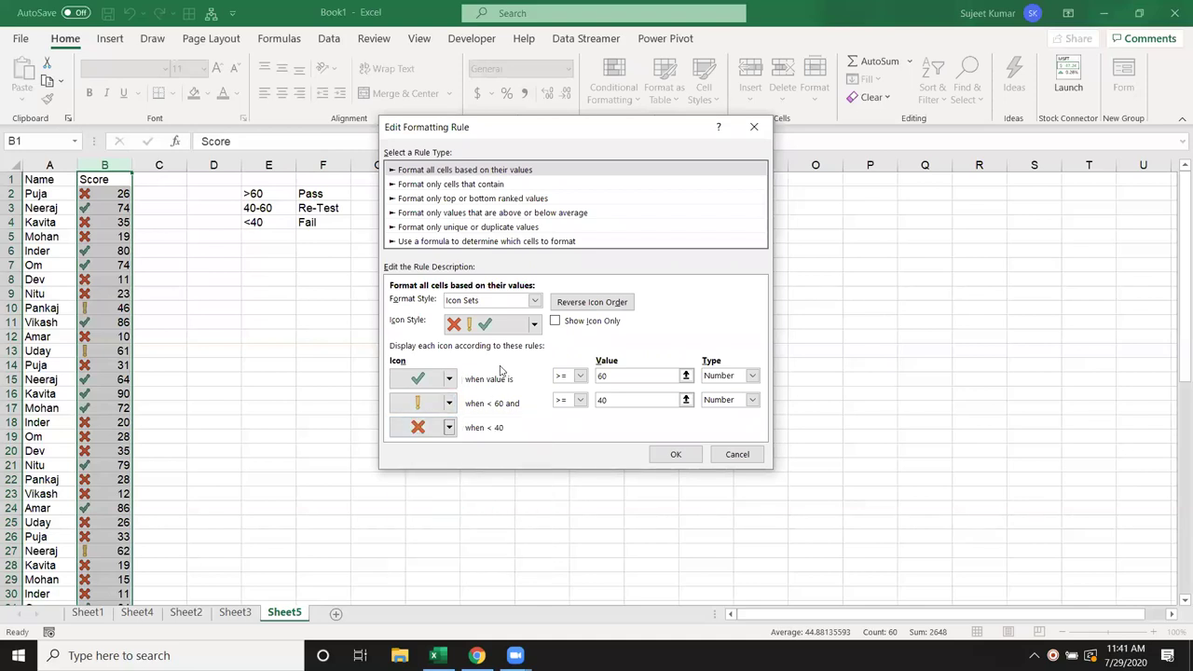
click(685, 462)
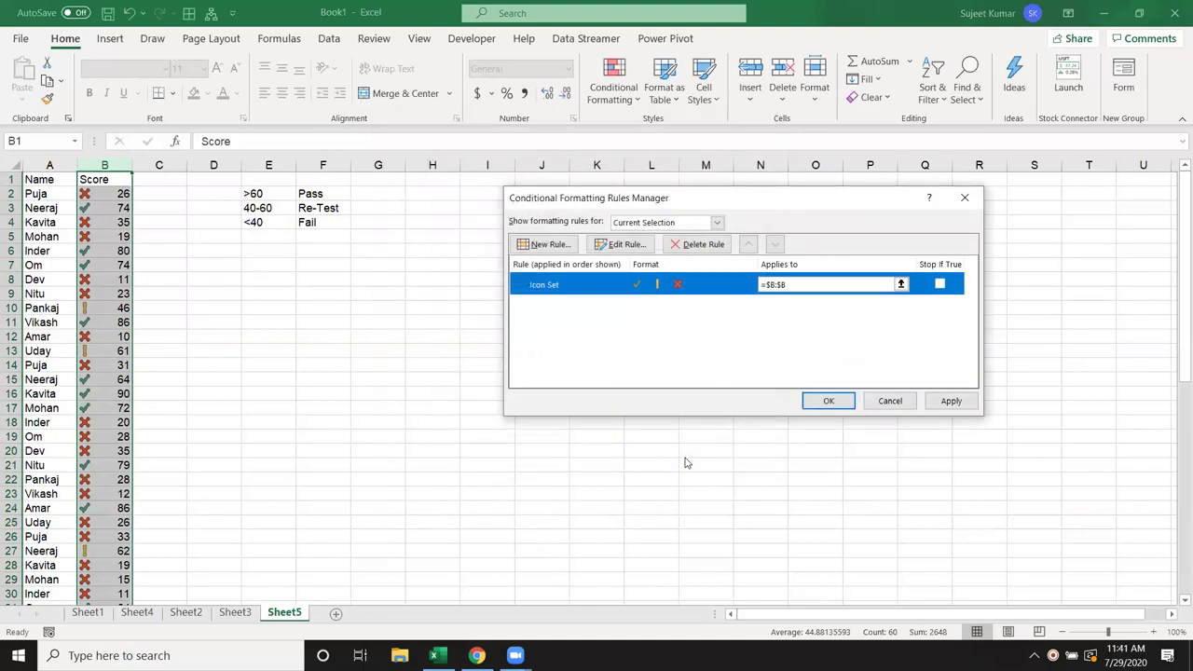
click(950, 401)
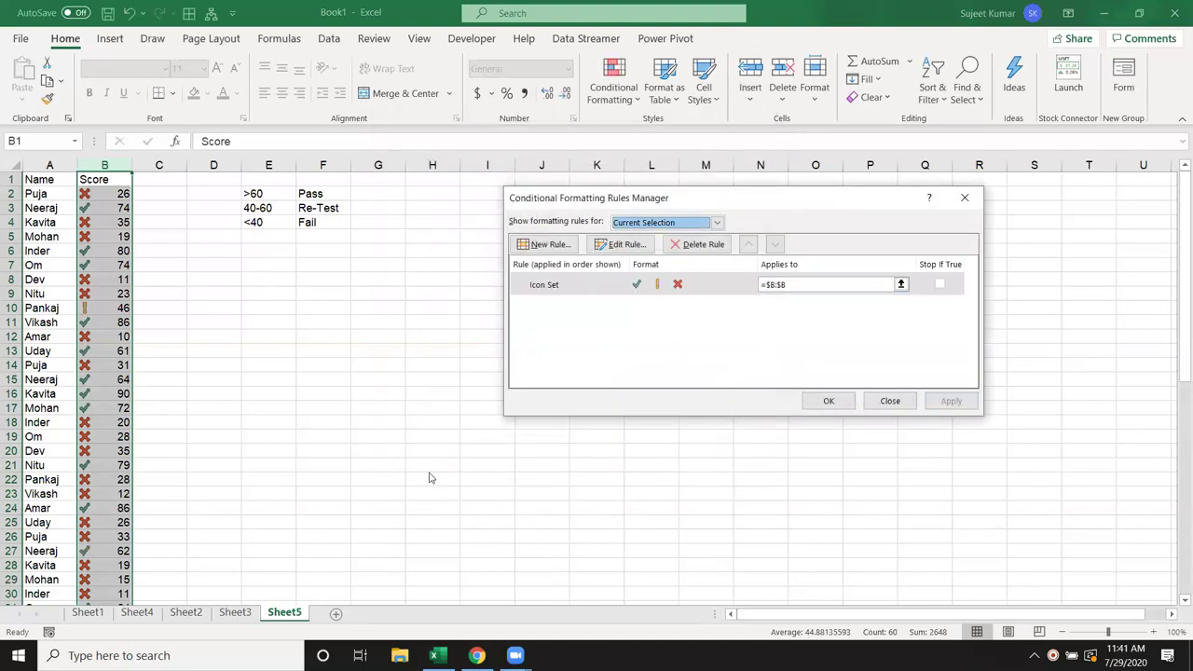
click(828, 401)
click(415, 373)
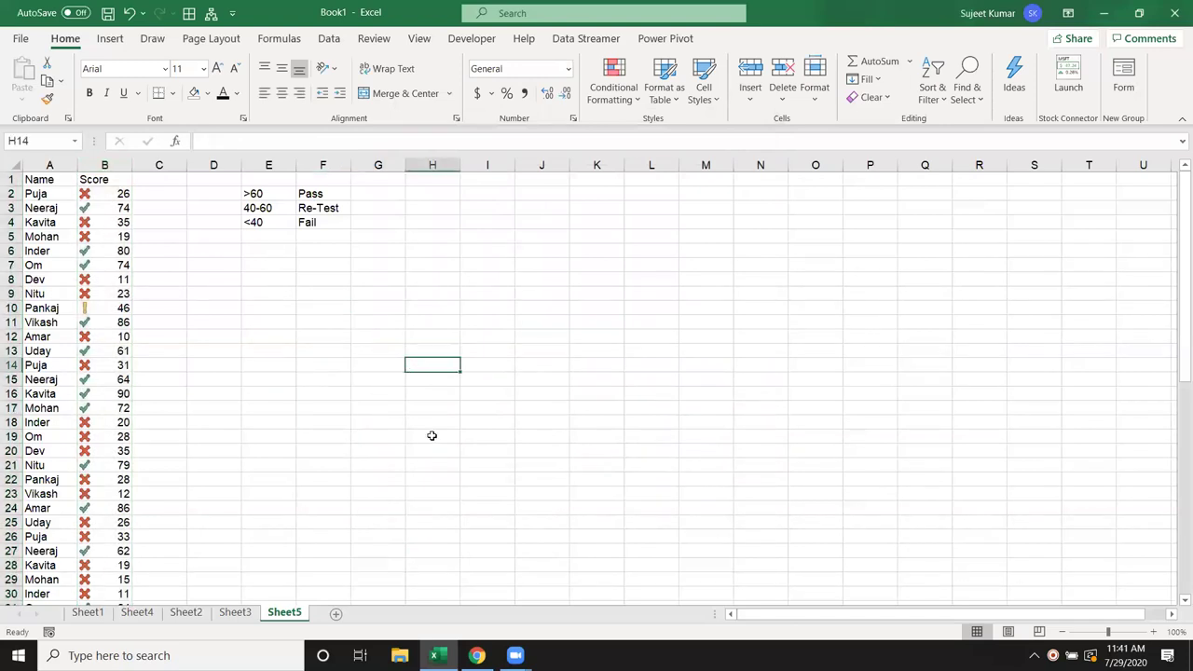
Step: Enter 3, 2 and 1 in D2:D4 beside the grading key
click(219, 197)
text(3)
key(Return)
text(2)
key(Return)
text(1)
key(Return)
Step: Give D2:D4 the tick, exclamation and cross icon set
drag(221, 198, 220, 224)
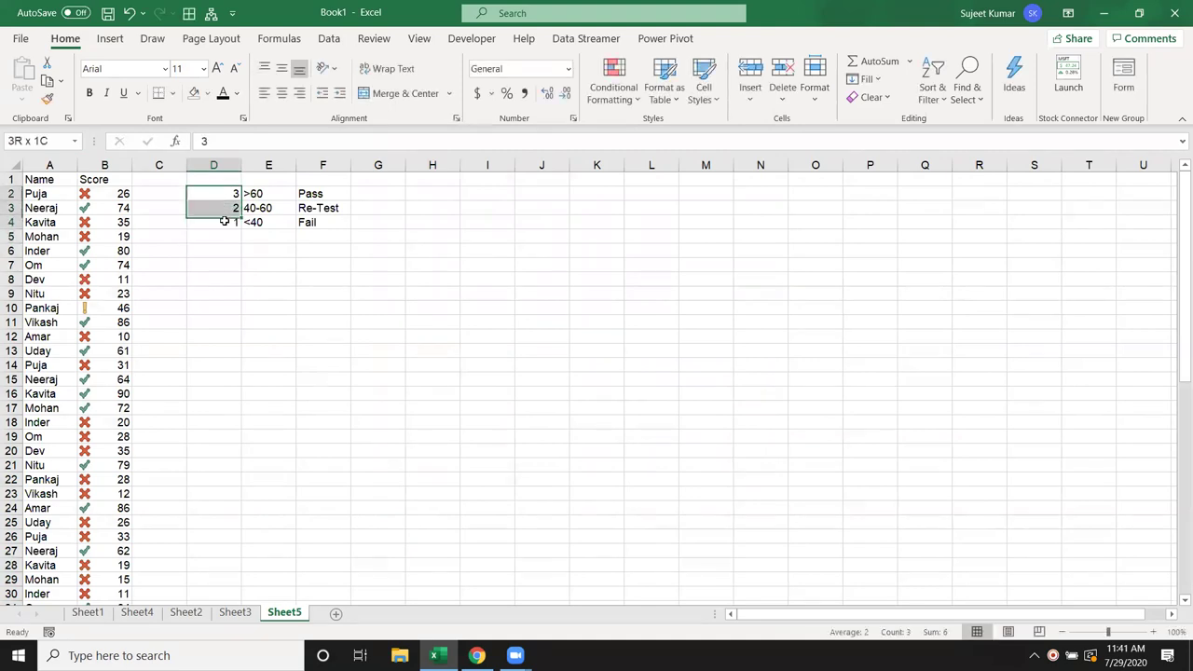
click(625, 104)
mouse_move(647, 279)
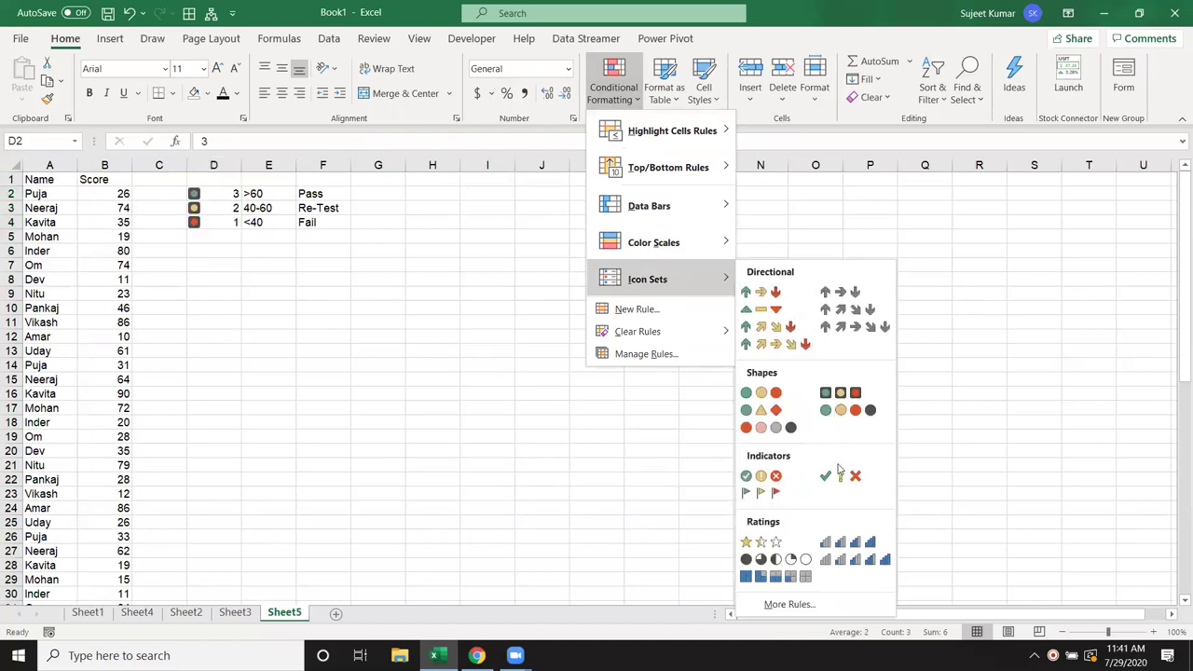
click(838, 478)
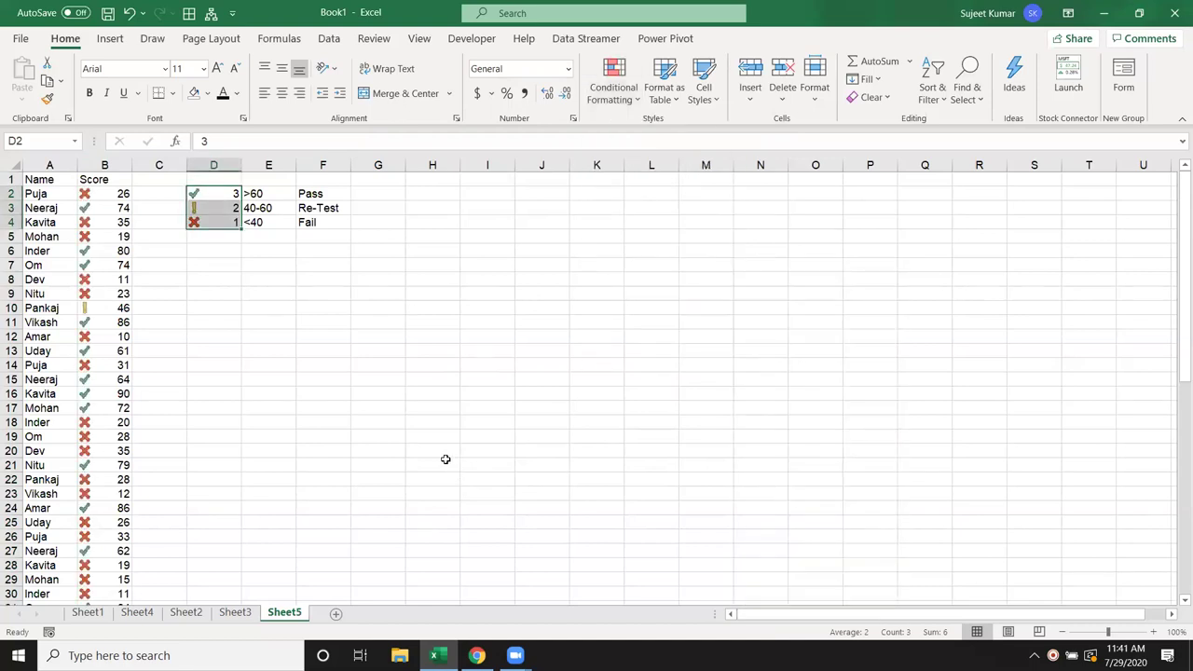
click(304, 333)
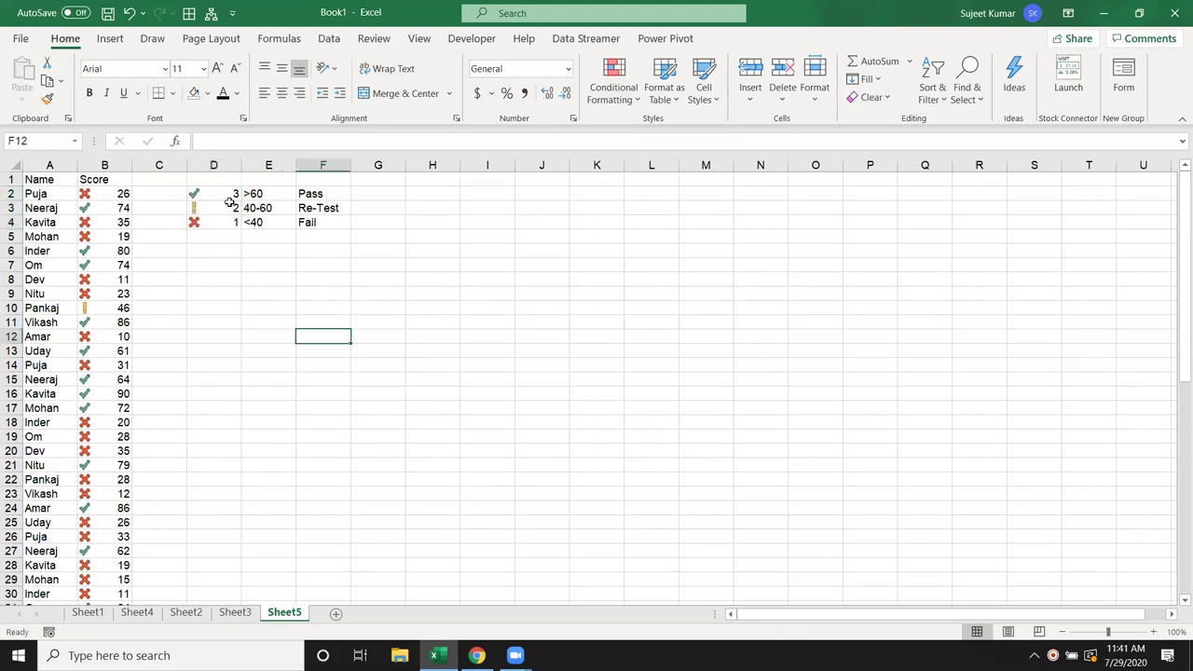
Step: Set D2:D4's icon set rule to Show Icon Only, hiding the values 3, 2 and 1
drag(229, 200, 227, 220)
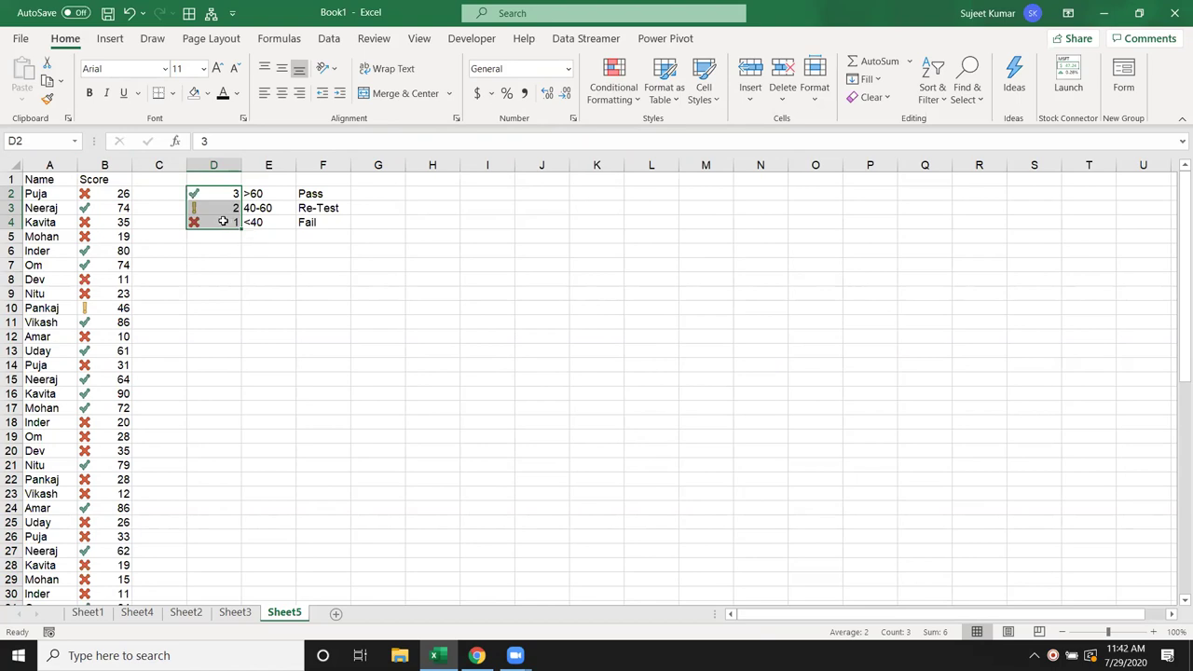
right_click(225, 221)
click(590, 77)
click(590, 78)
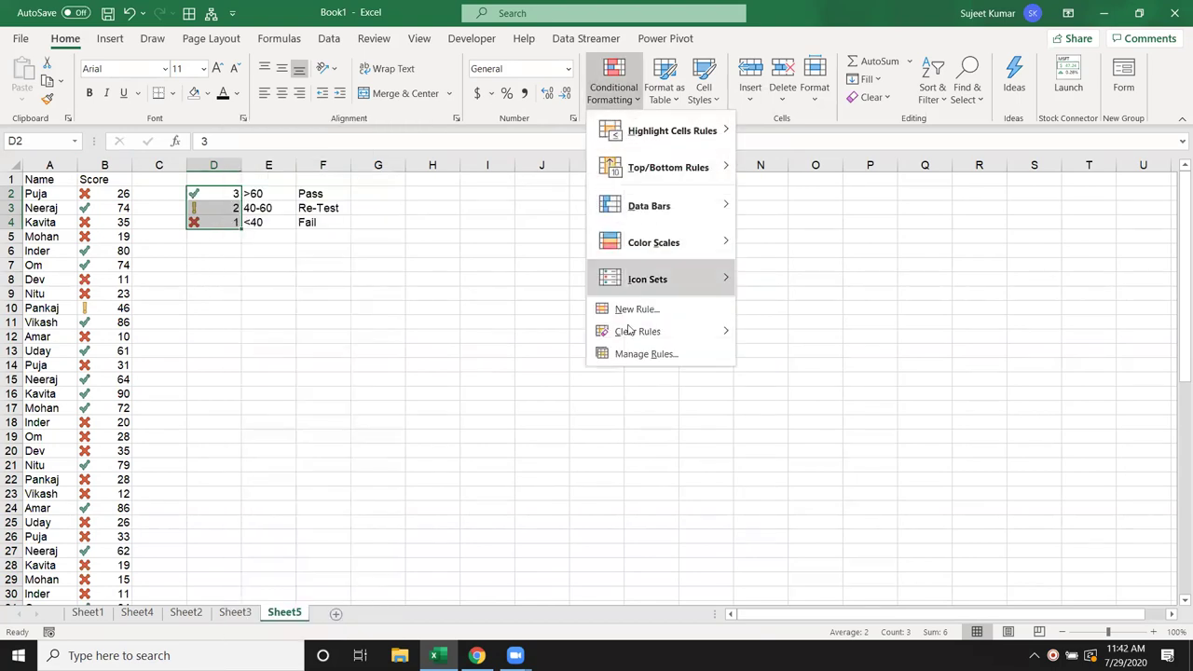
click(639, 352)
double_click(554, 290)
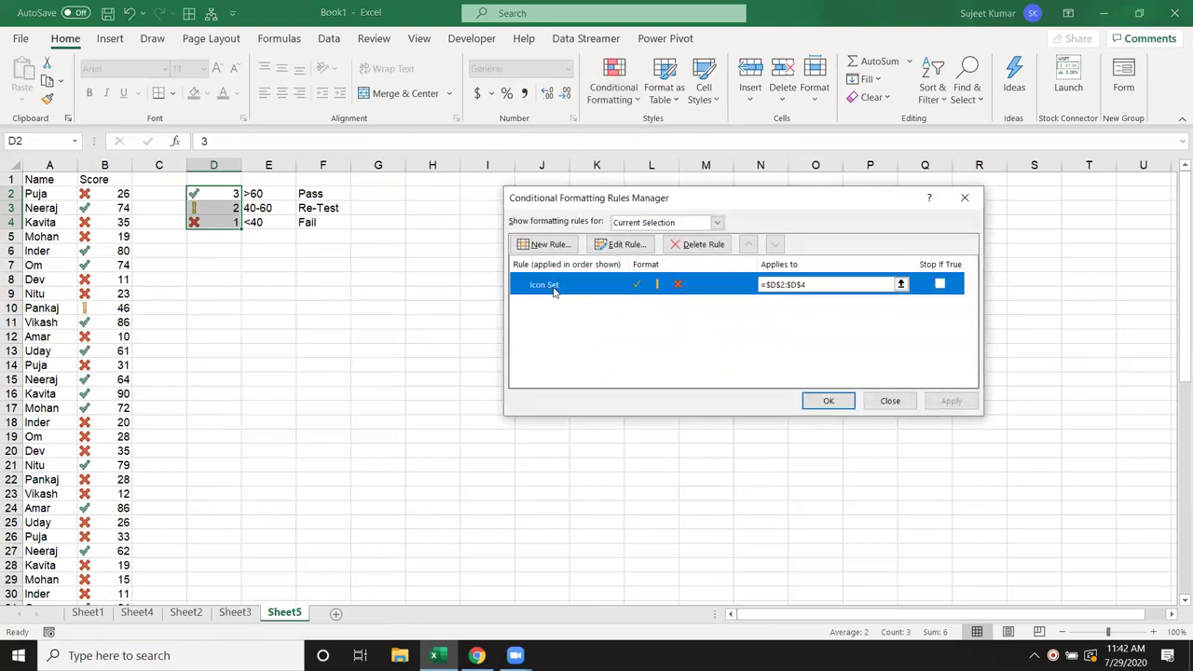
click(726, 330)
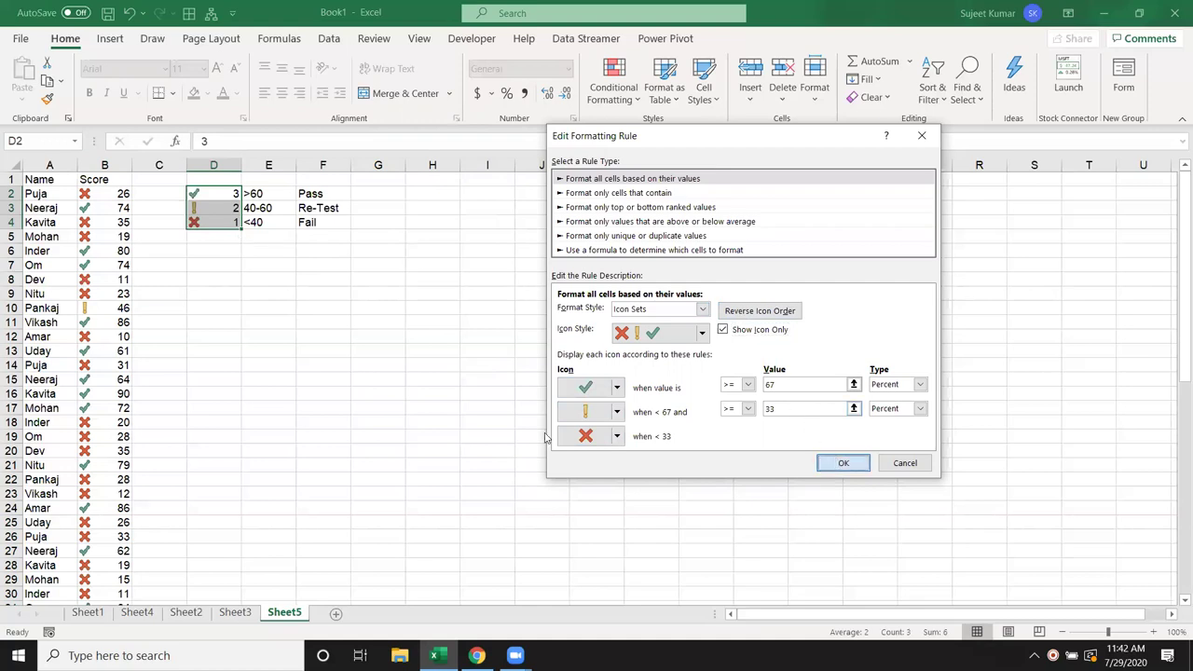
click(842, 462)
click(951, 401)
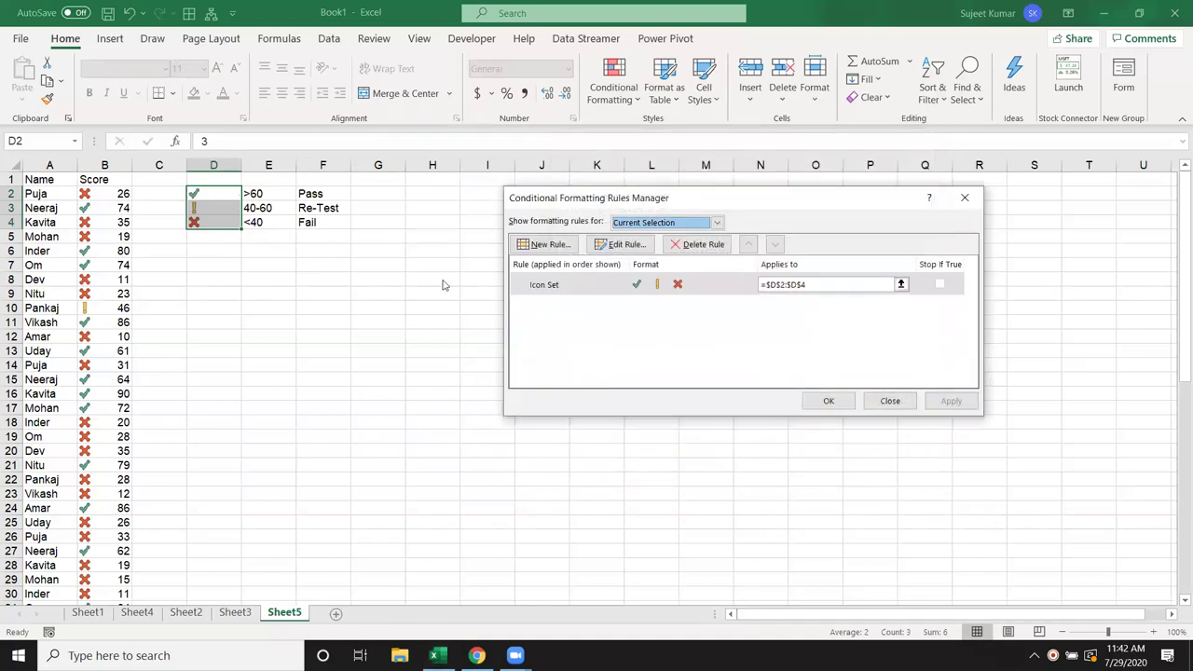
click(830, 401)
Step: Copy the Name and Score columns to J1 and clear the conditional formatting rules from the copy
click(399, 291)
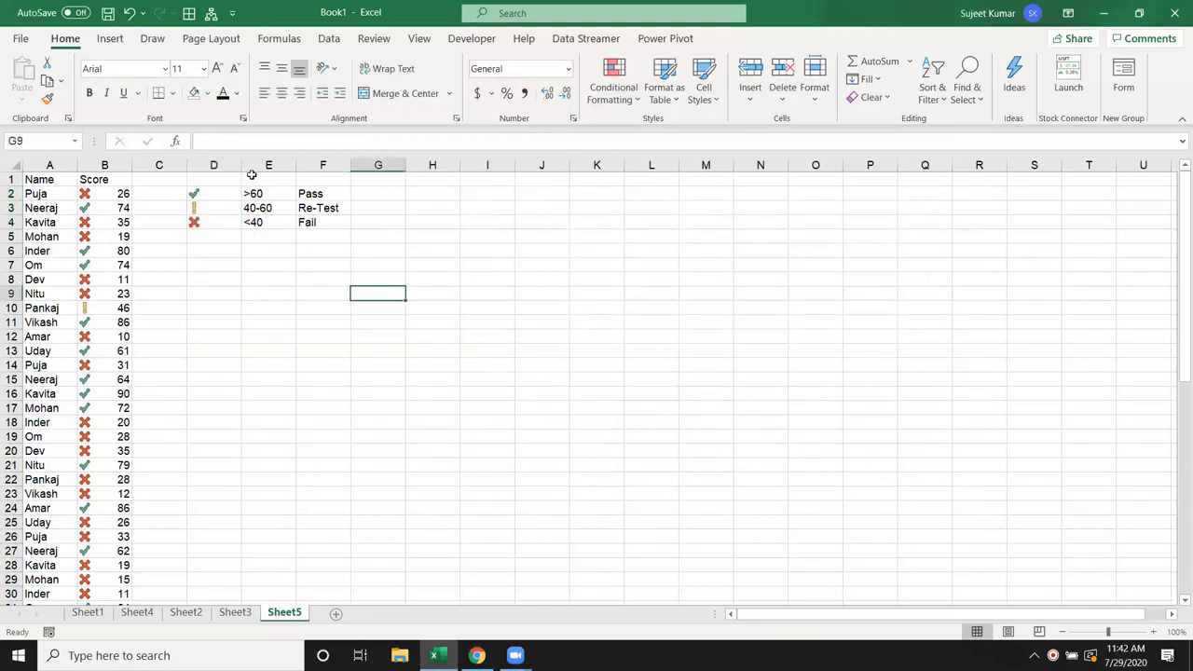
drag(65, 165, 93, 167)
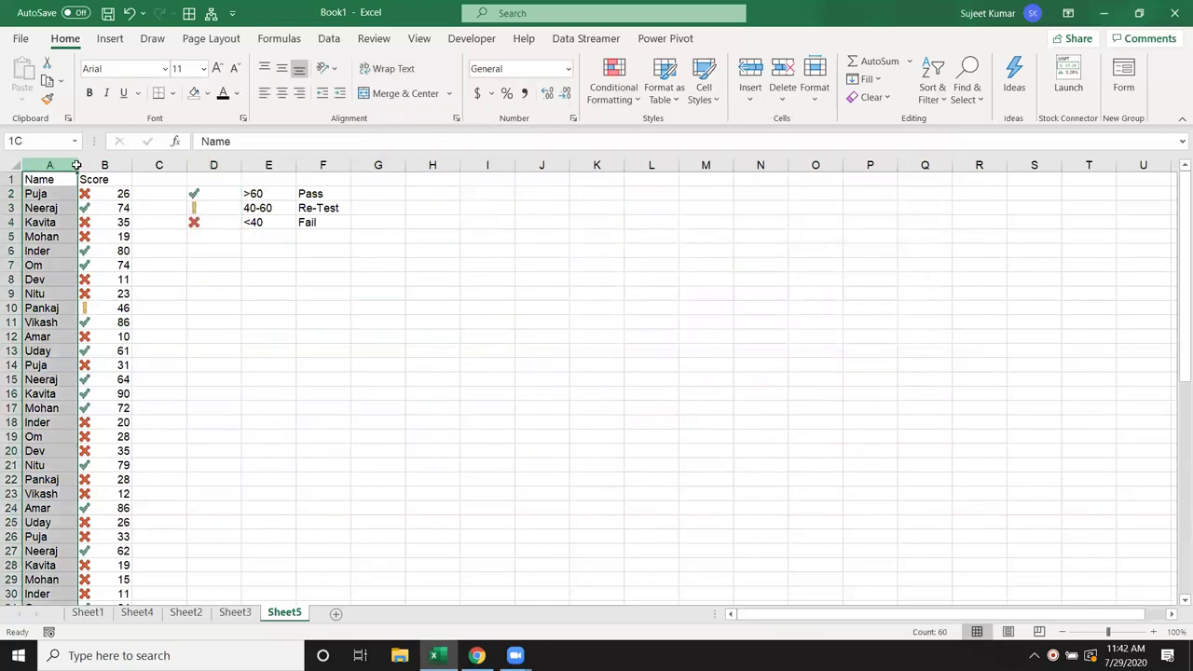
key(ctrl+c)
click(536, 180)
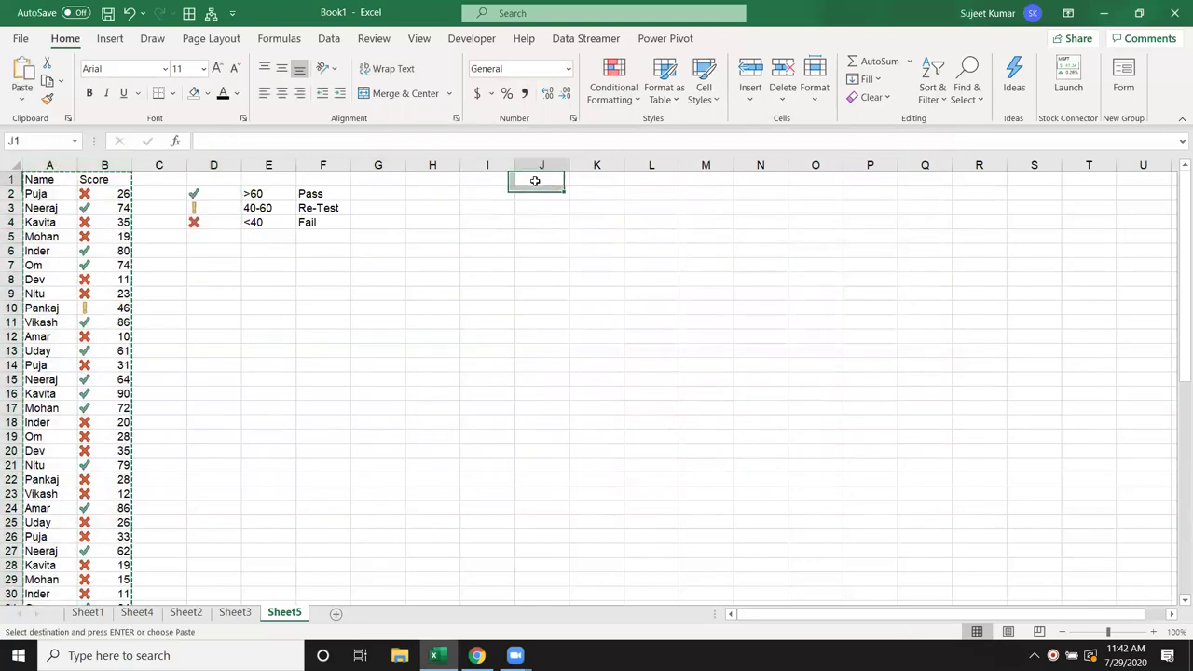
key(ctrl+v)
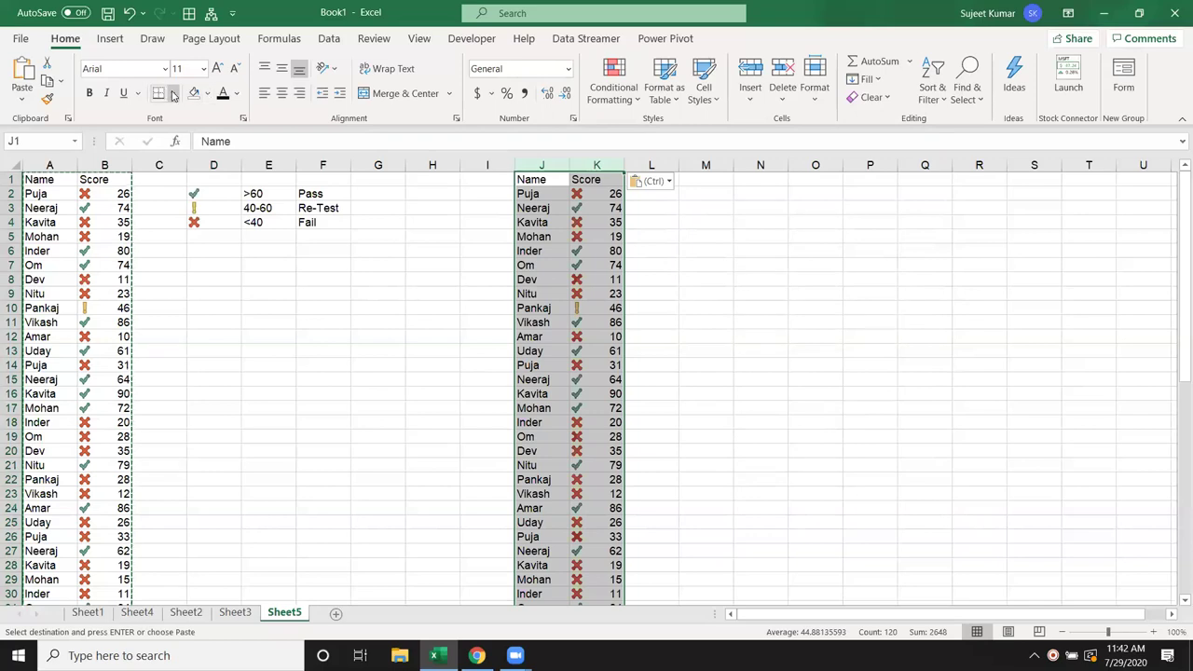
click(613, 84)
mouse_move(639, 332)
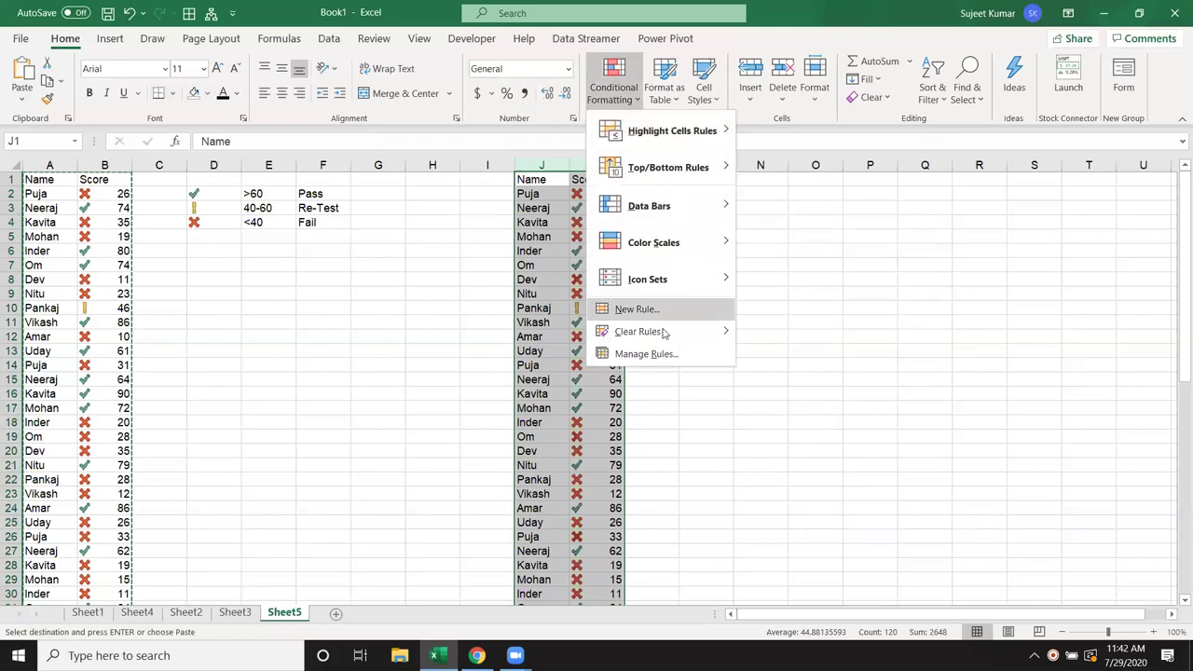
click(782, 335)
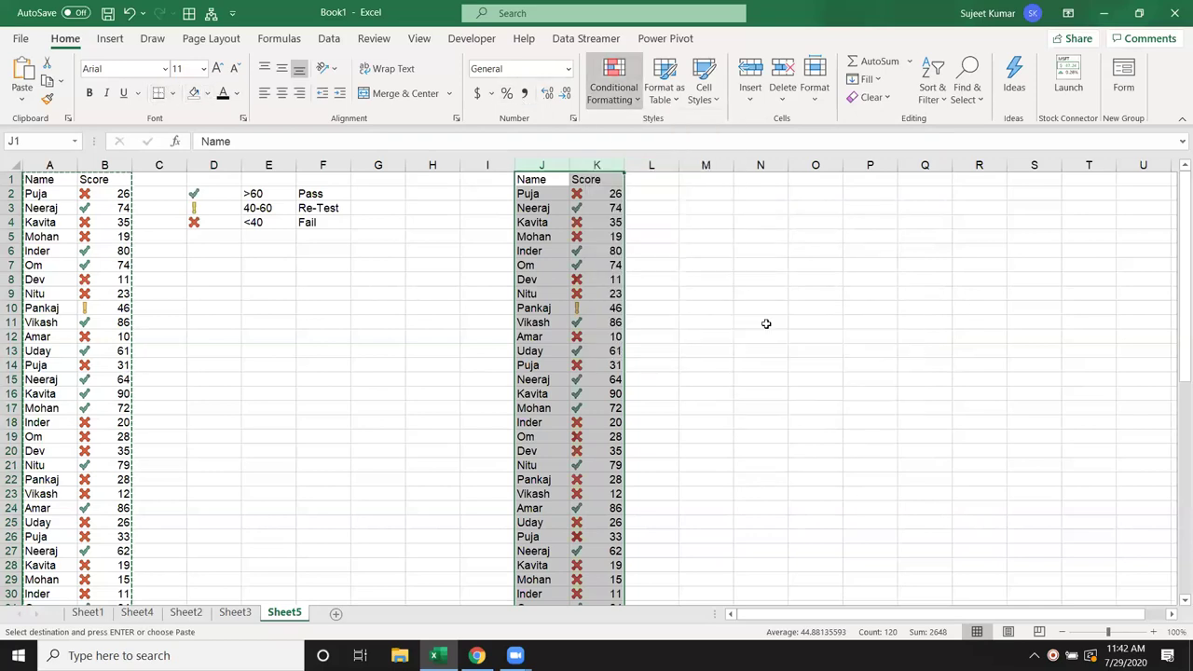
Step: Try a 5 Ratings icon set on the copied scores in column K, then undo it
click(597, 179)
key(ctrl+shift+Down)
click(613, 84)
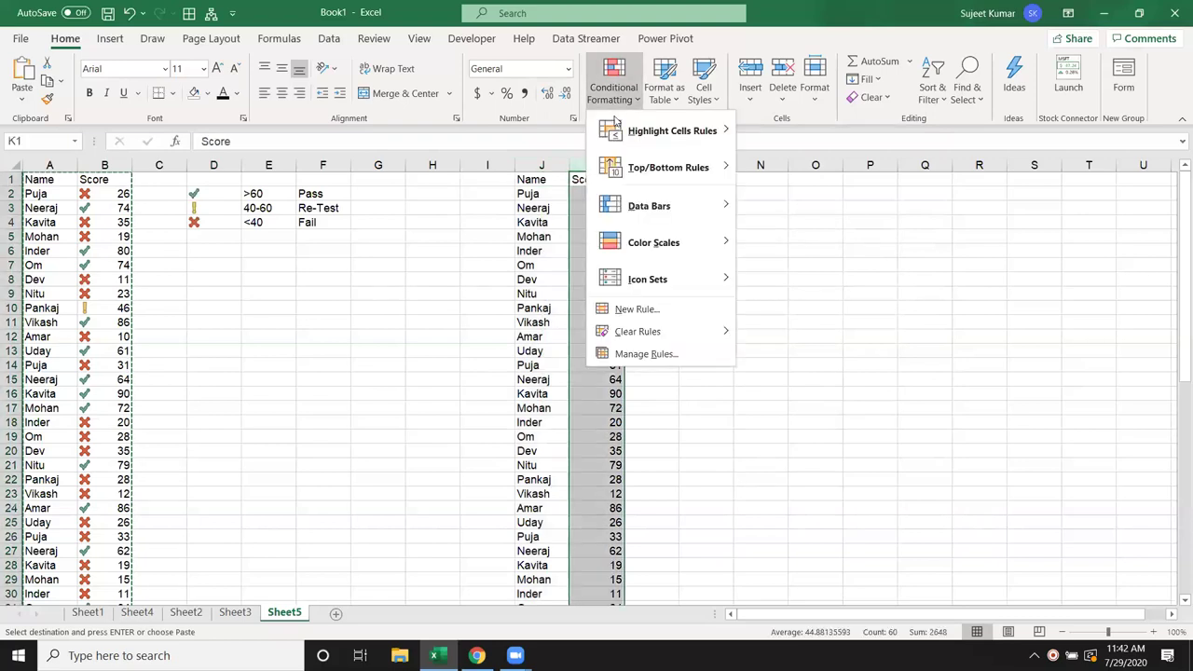
mouse_move(660, 279)
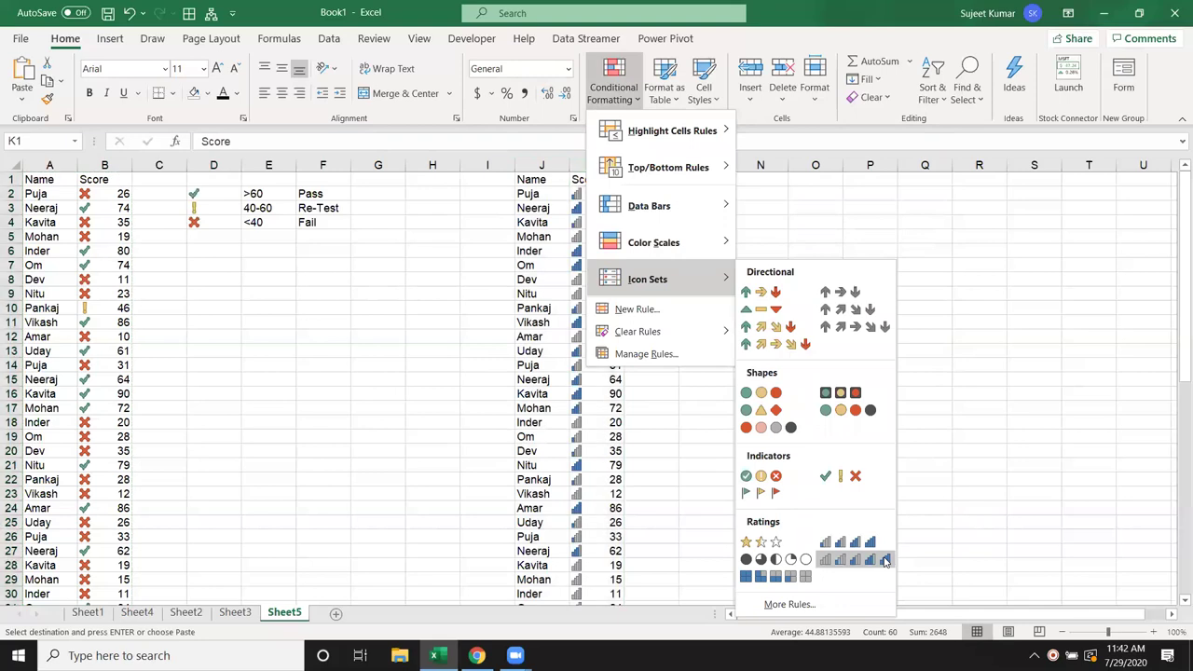
click(885, 560)
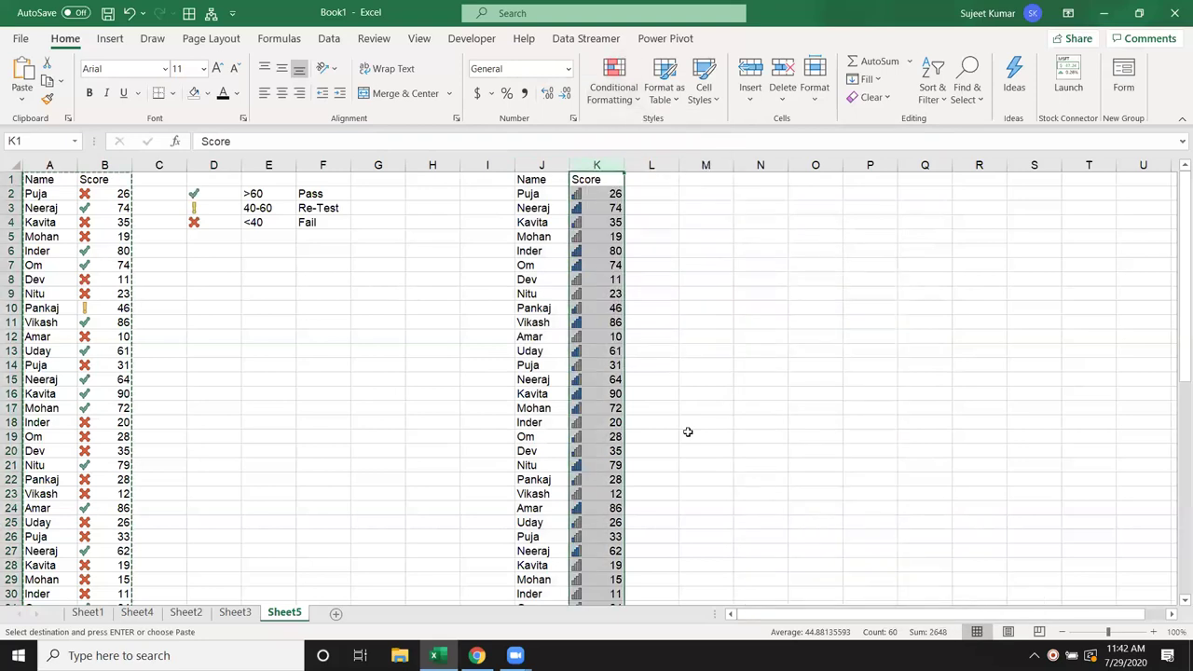
click(650, 336)
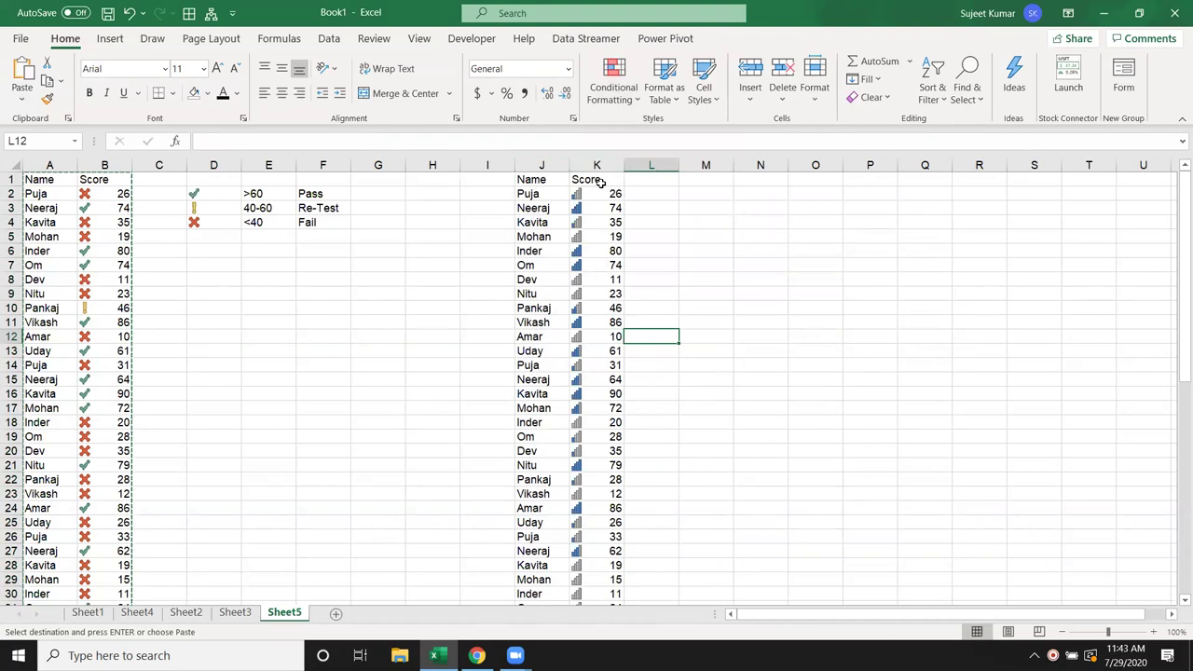
click(601, 181)
key(ctrl+shift+Down)
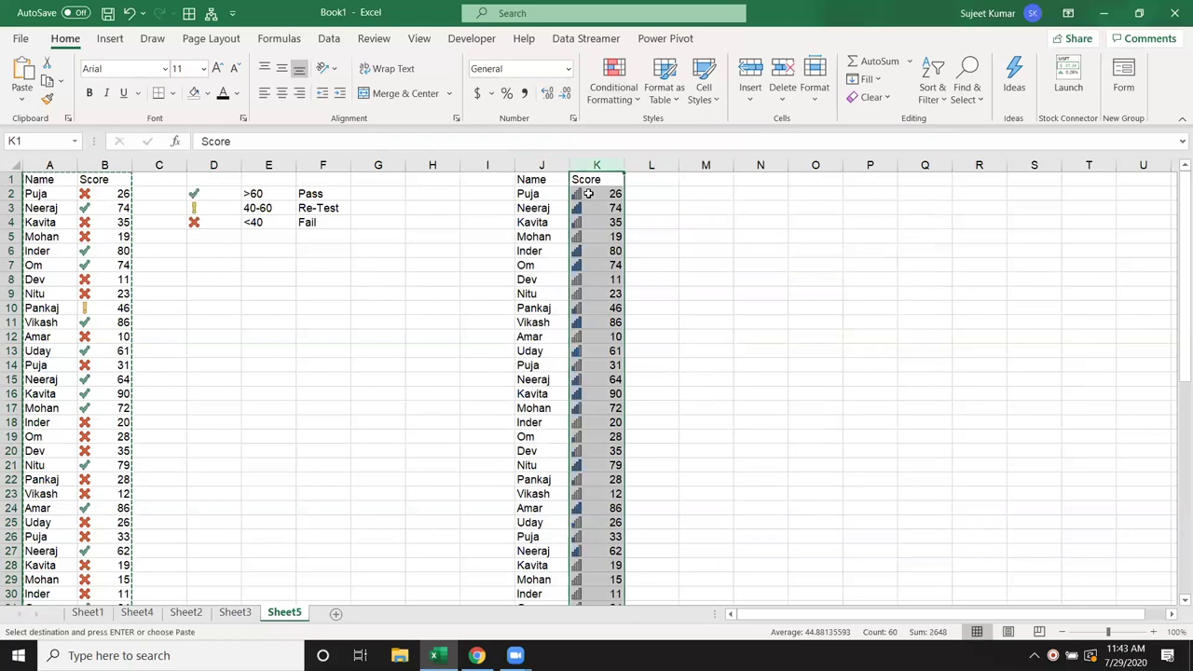
drag(647, 191, 653, 365)
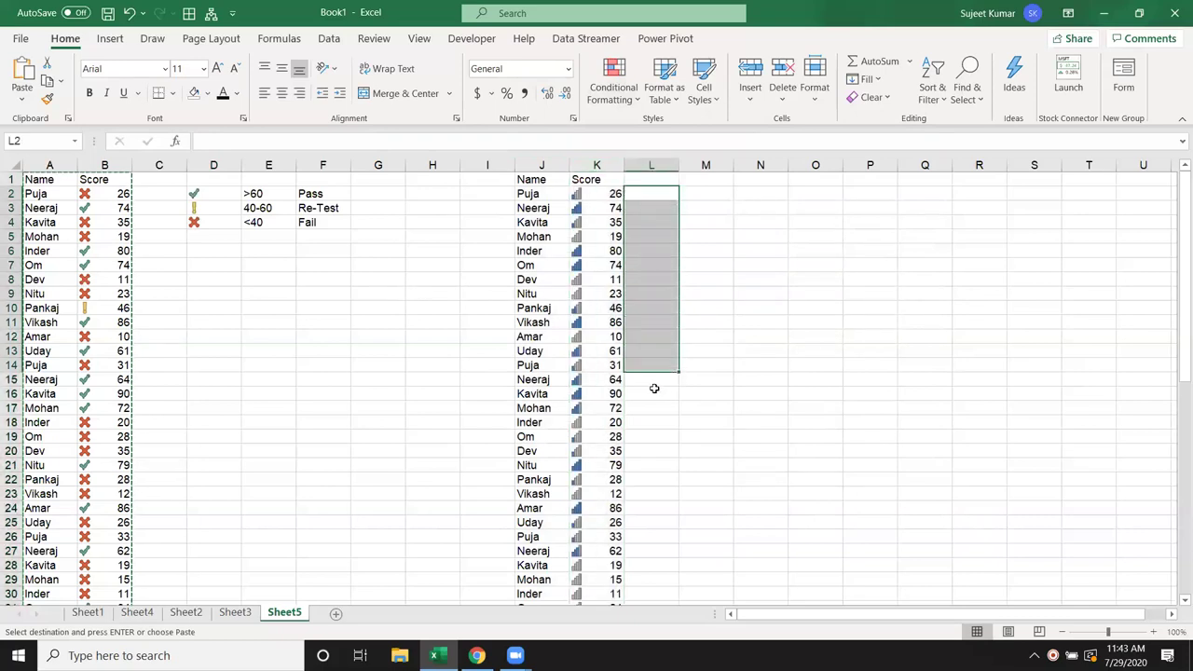
key(ctrl+z)
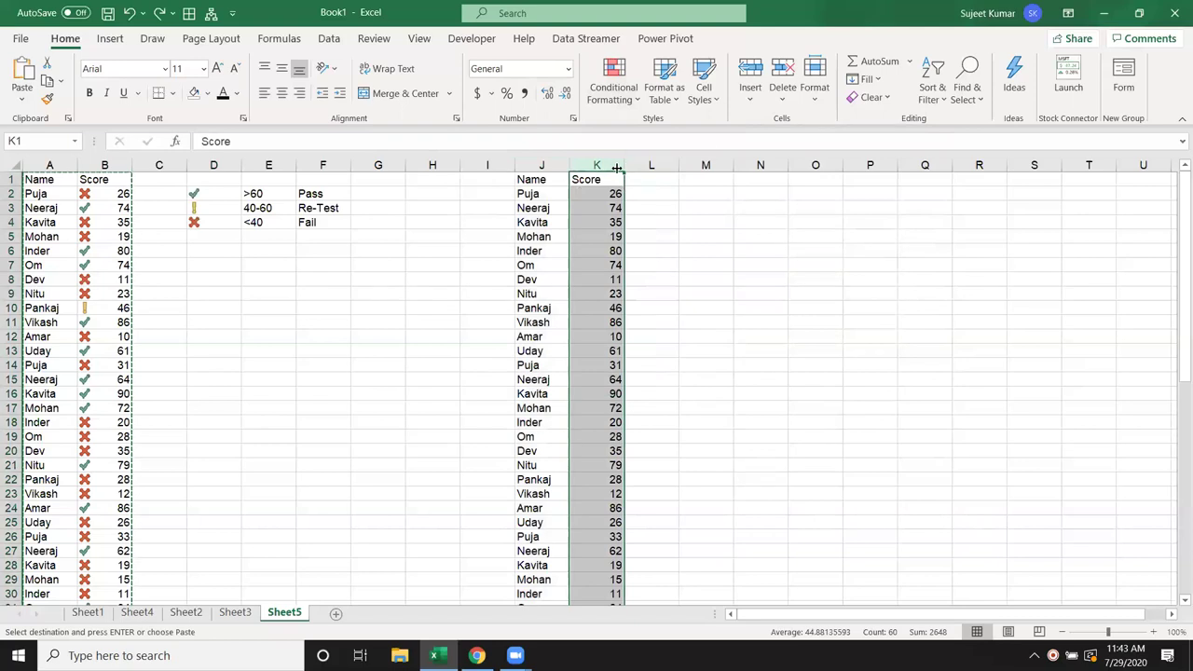
key(ctrl+z)
click(611, 206)
click(586, 195)
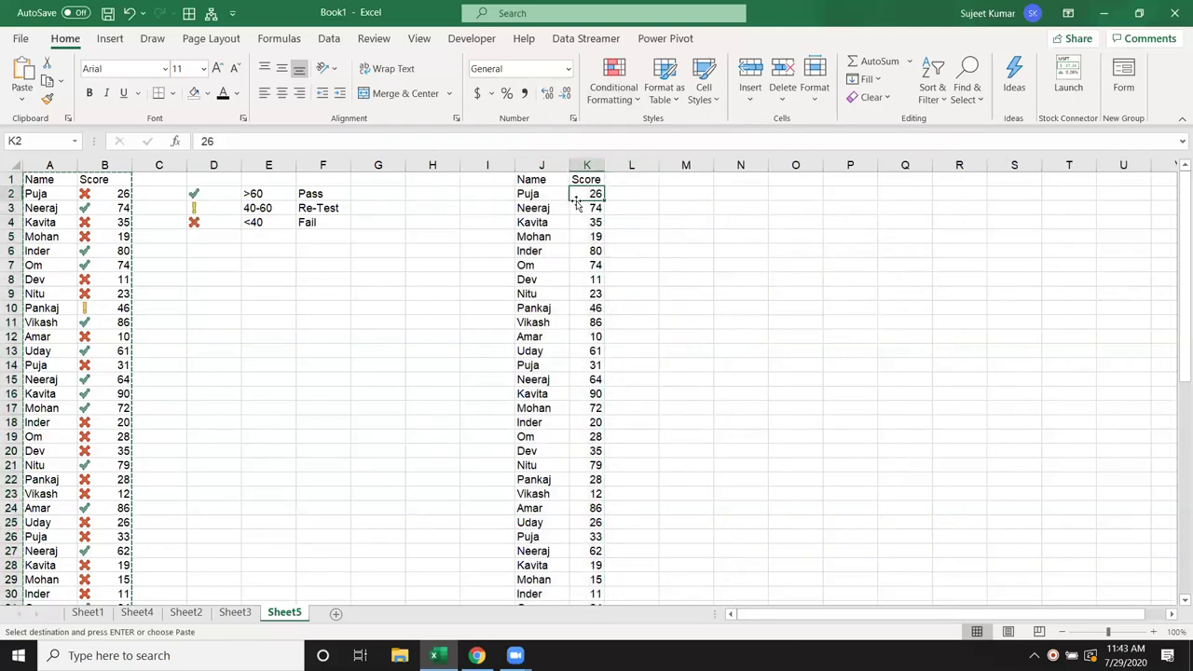
Step: Fill =K2 down column L and apply the signal-bar ratings icon set to it
click(632, 190)
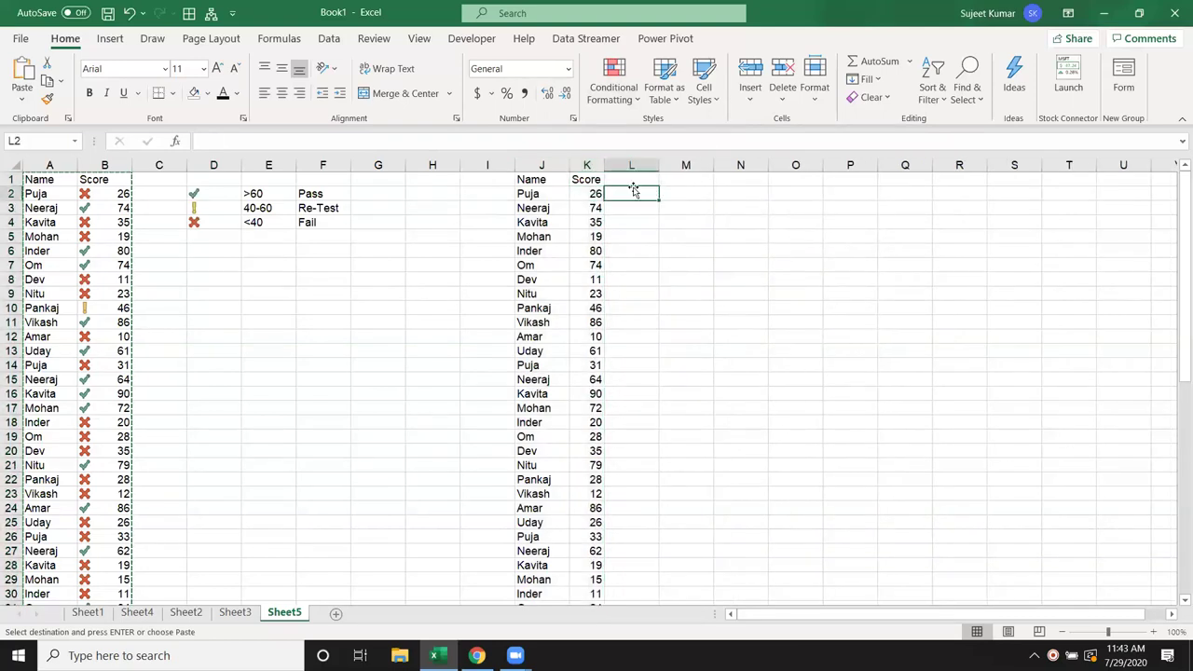
text(=K2)
key(Return)
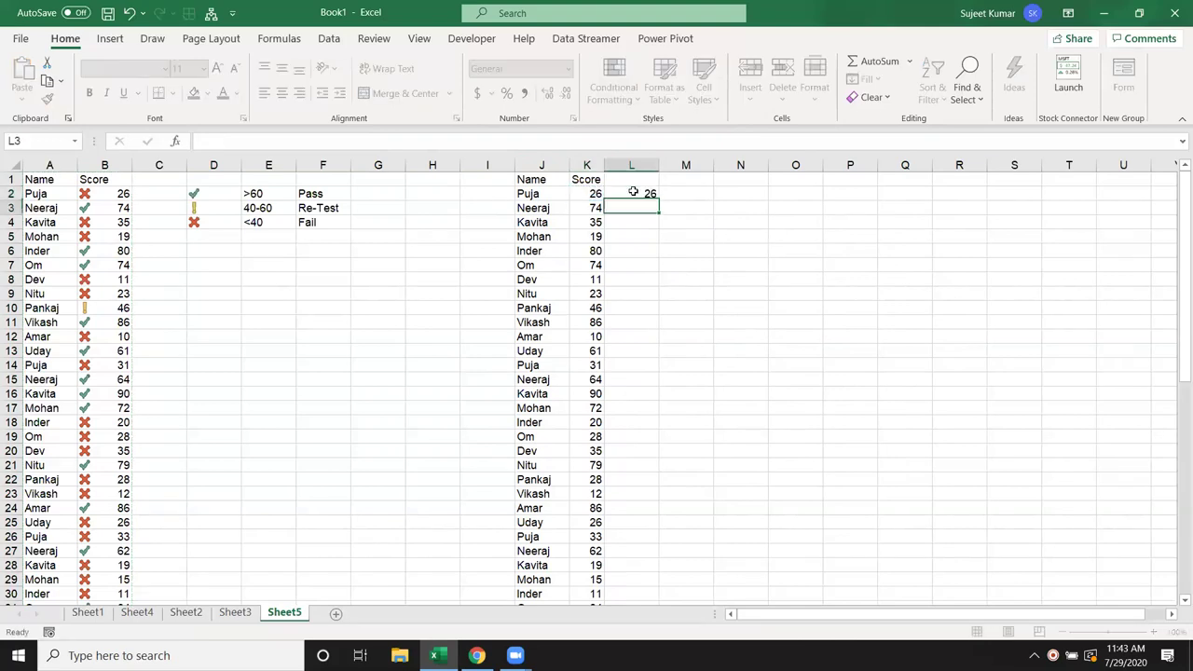
click(633, 191)
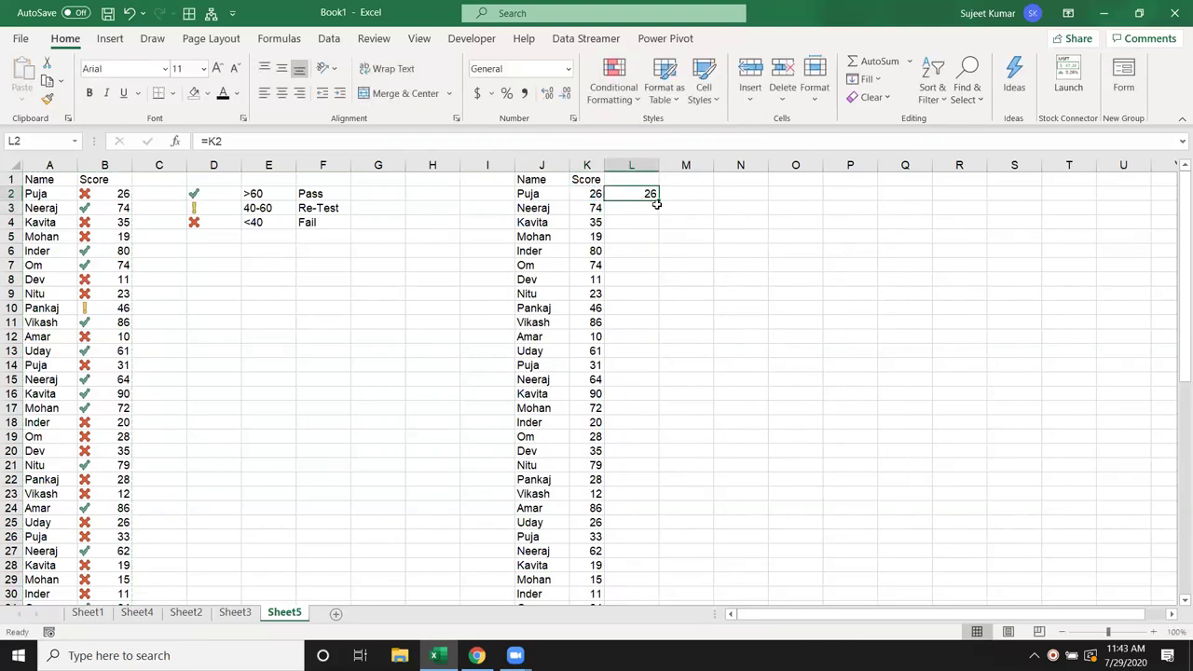
double_click(657, 202)
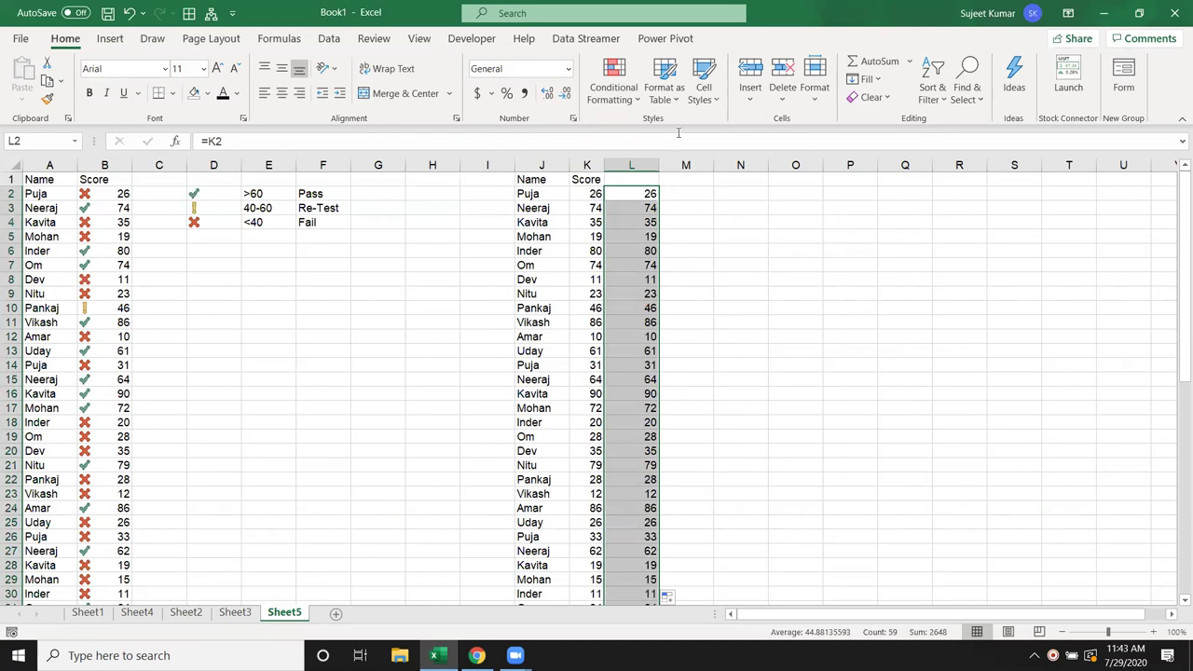
click(614, 82)
mouse_move(648, 278)
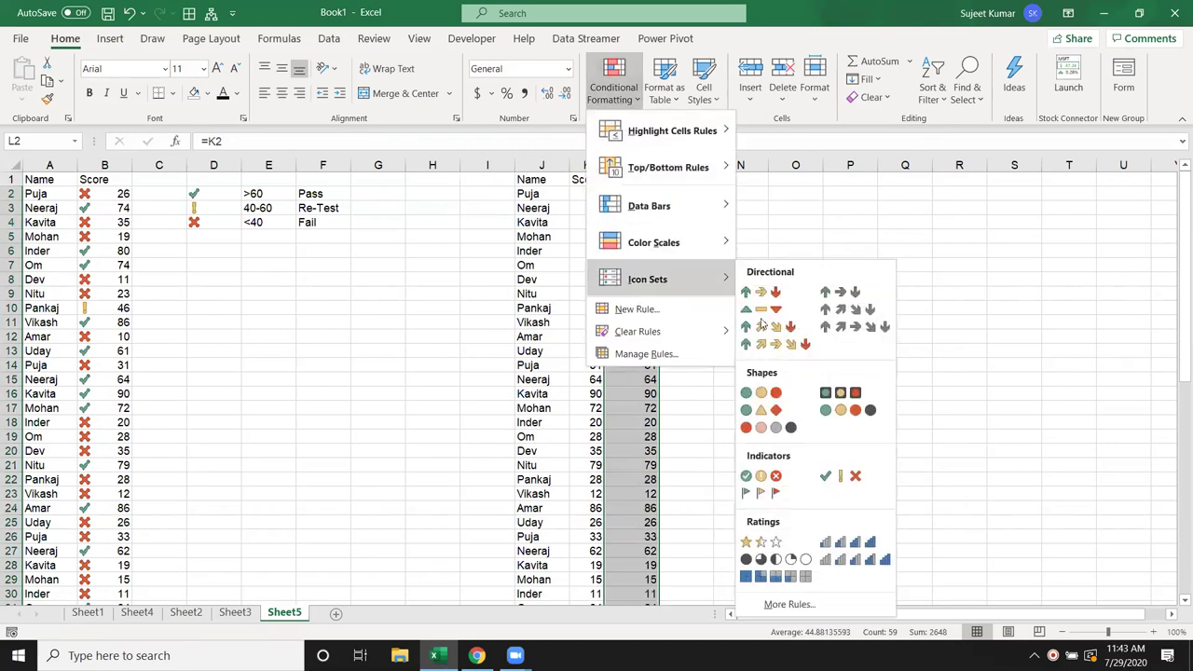
click(855, 559)
Step: Edit column L's icon set rule to Show Icon Only, hiding the numbers
click(613, 84)
click(651, 361)
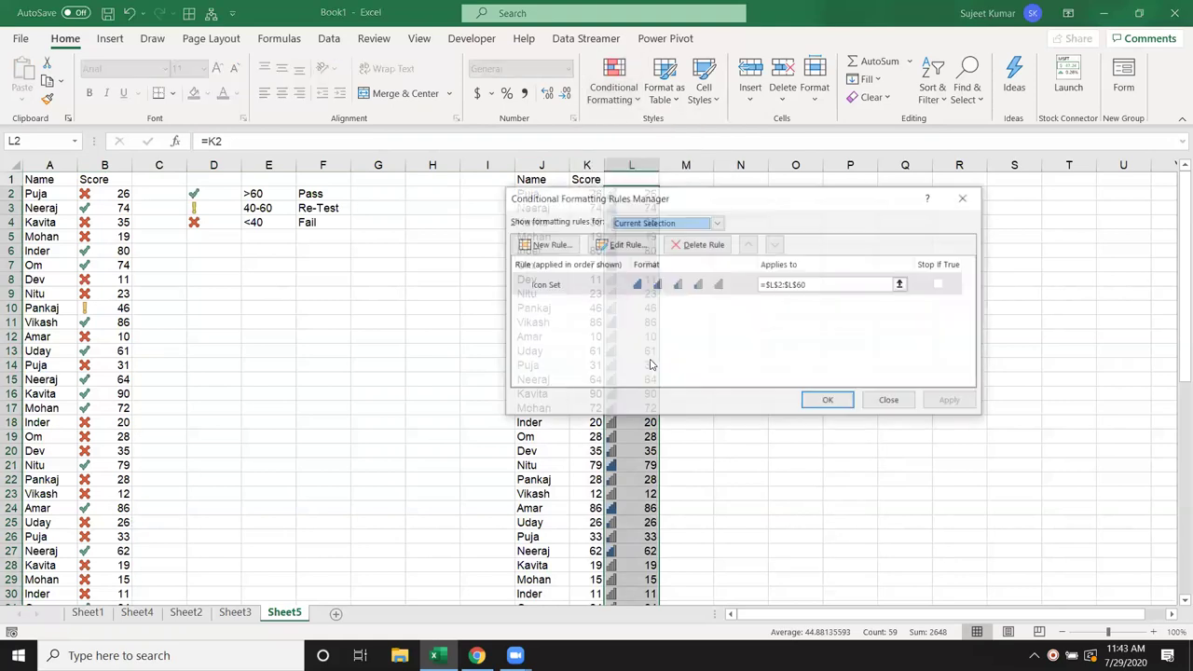
double_click(608, 286)
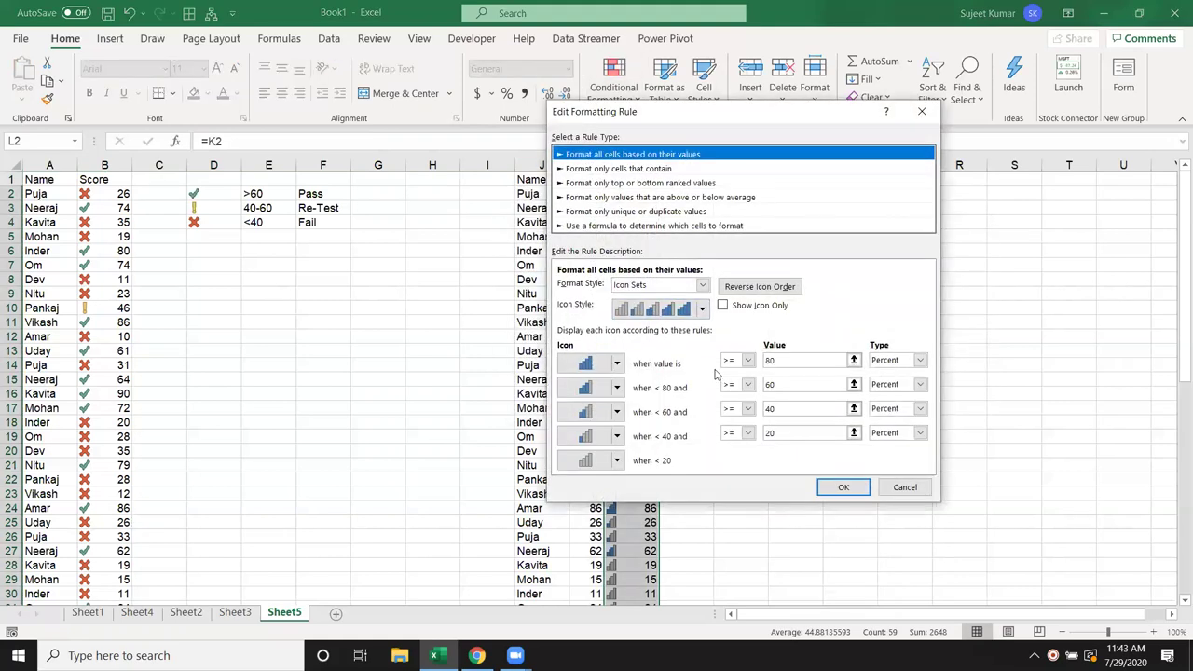
click(722, 305)
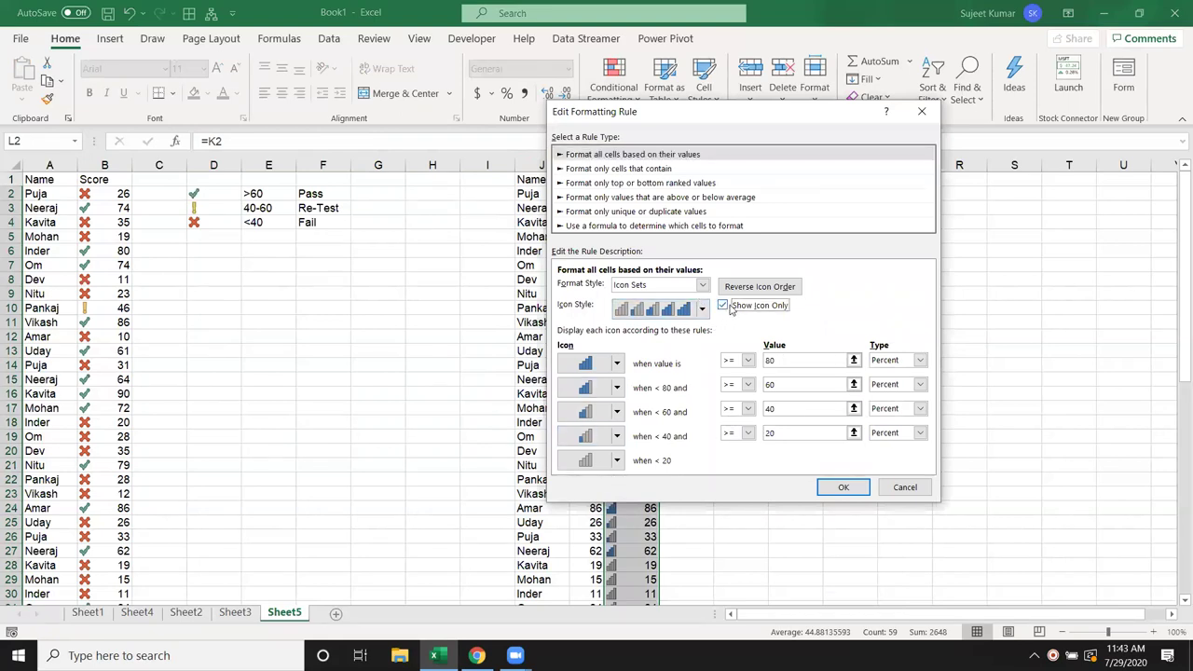
key(Return)
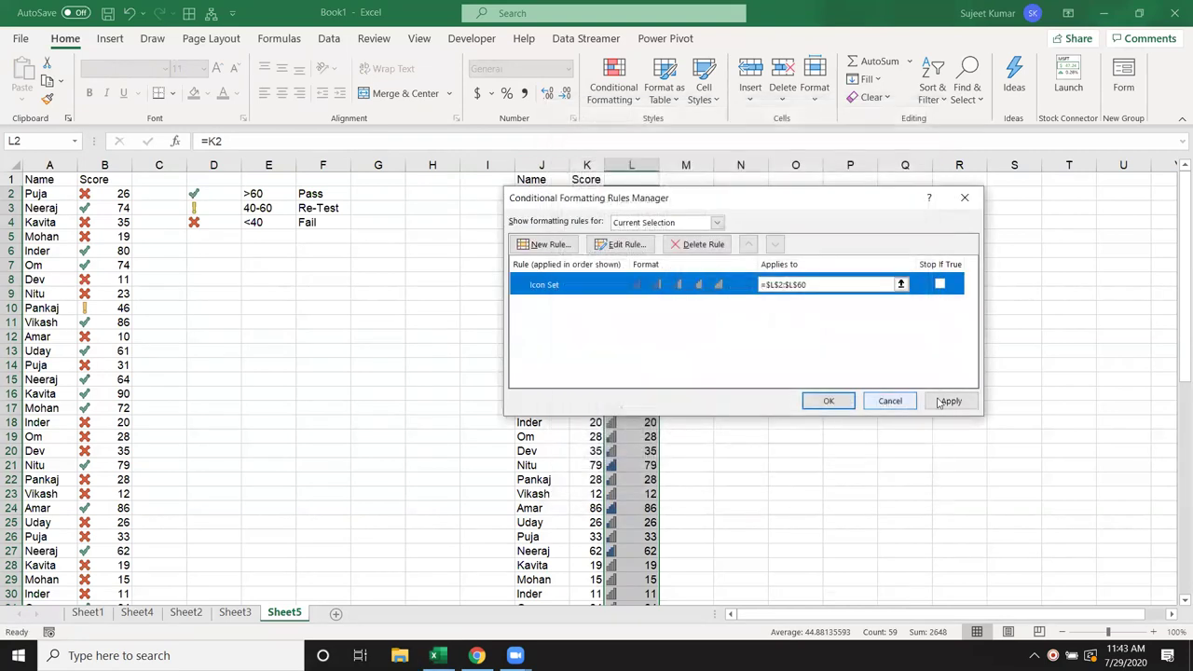
click(950, 401)
click(829, 401)
click(773, 421)
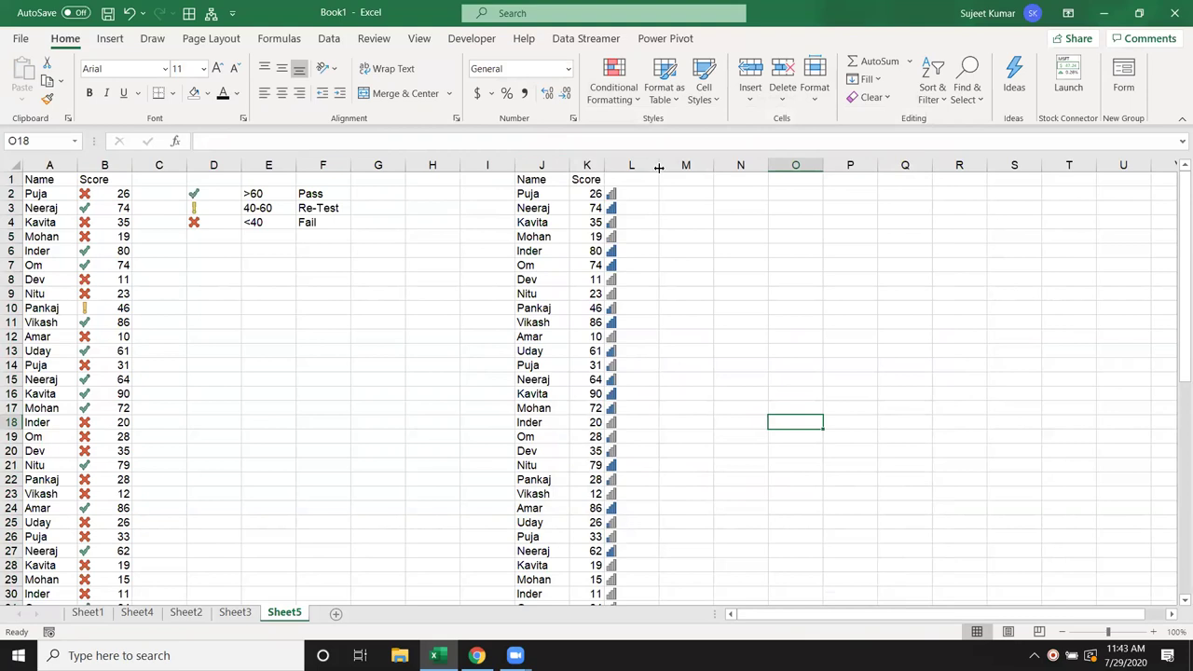
Step: Narrow column L so it just fits the rating icons
drag(658, 168, 622, 170)
click(651, 237)
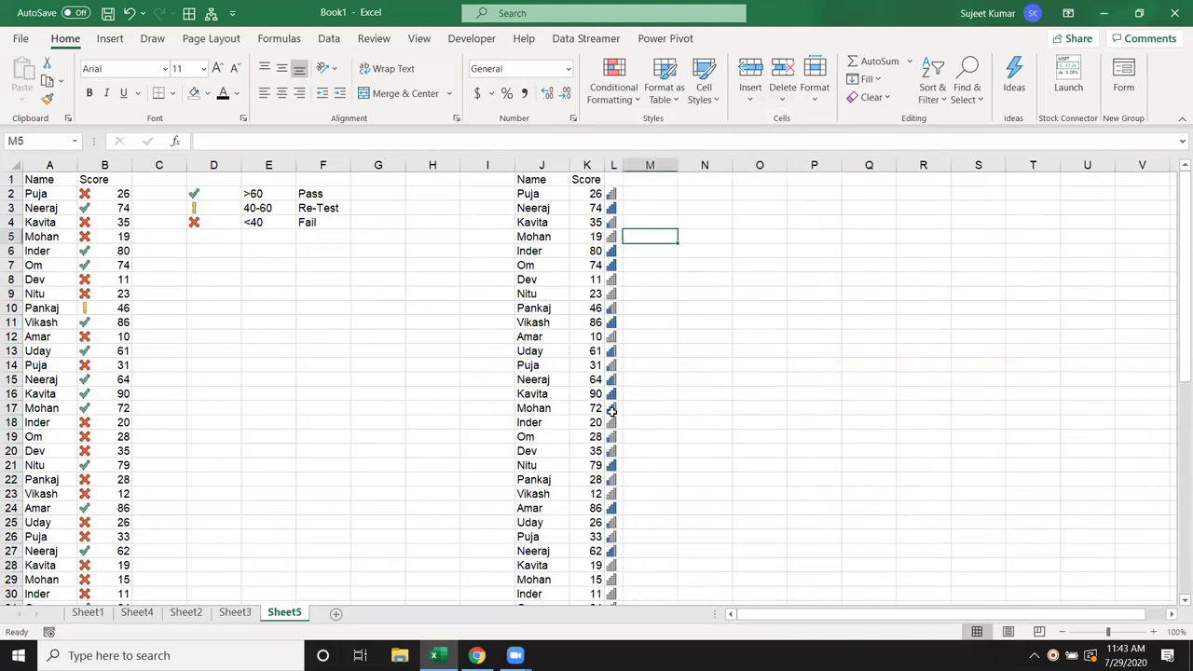
click(561, 267)
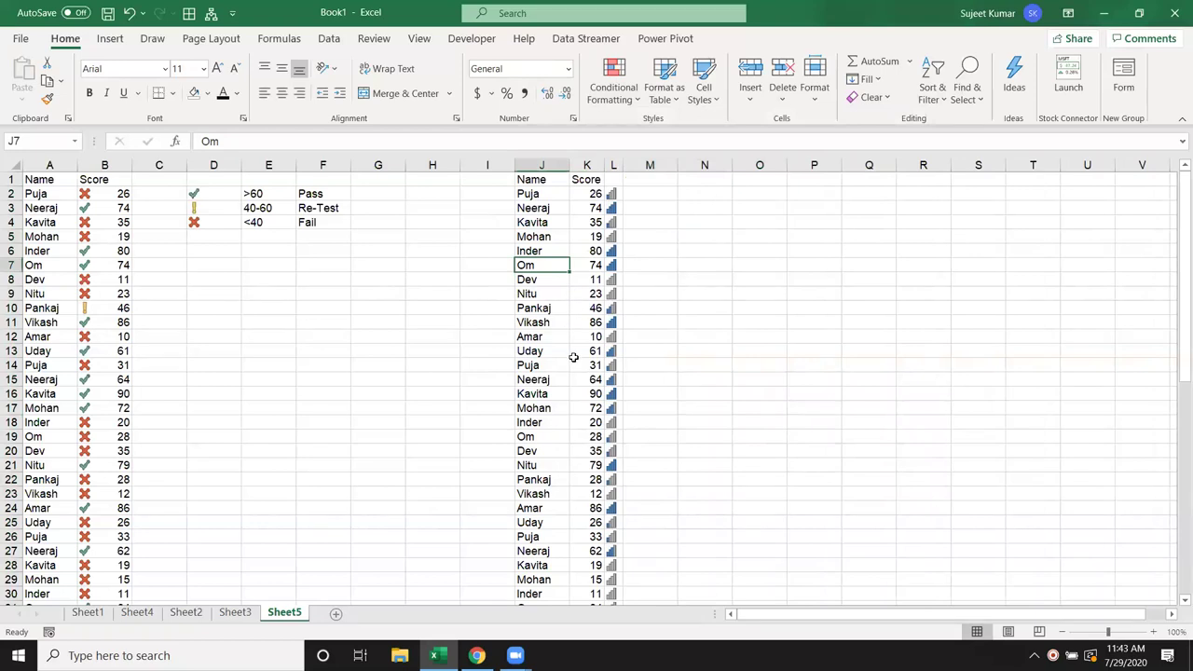
scroll(573, 357, down, 4)
scroll(575, 352, up, 4)
Step: Give the Name, Score and icon range J1:L60 a white fill
click(589, 164)
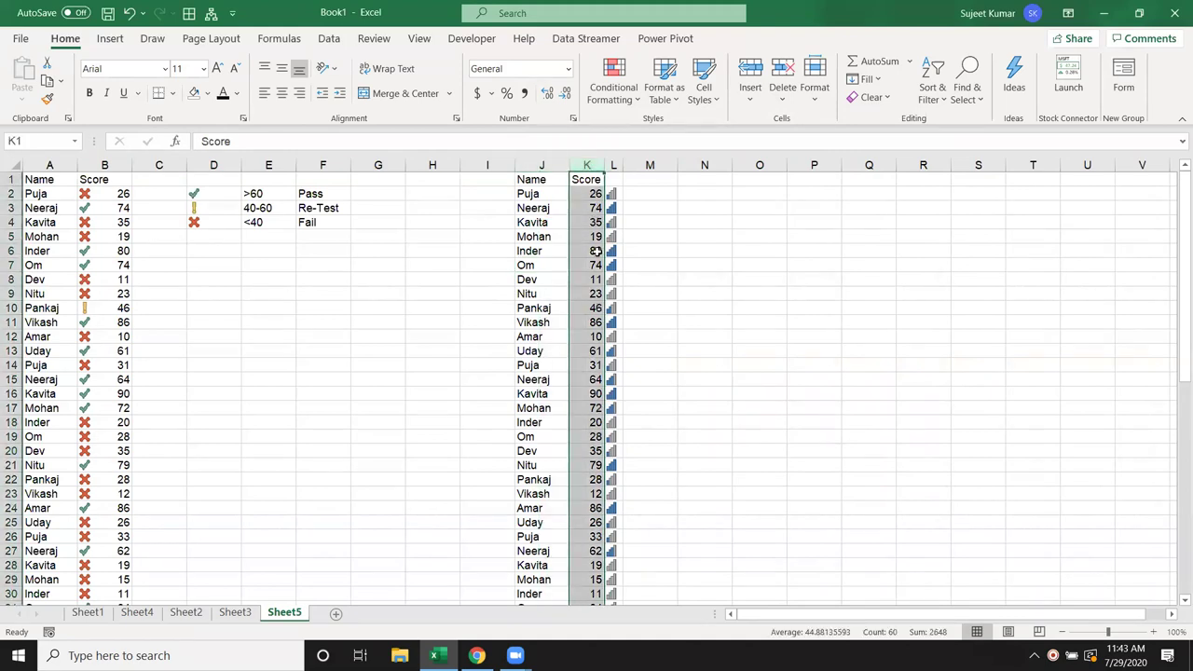
click(583, 181)
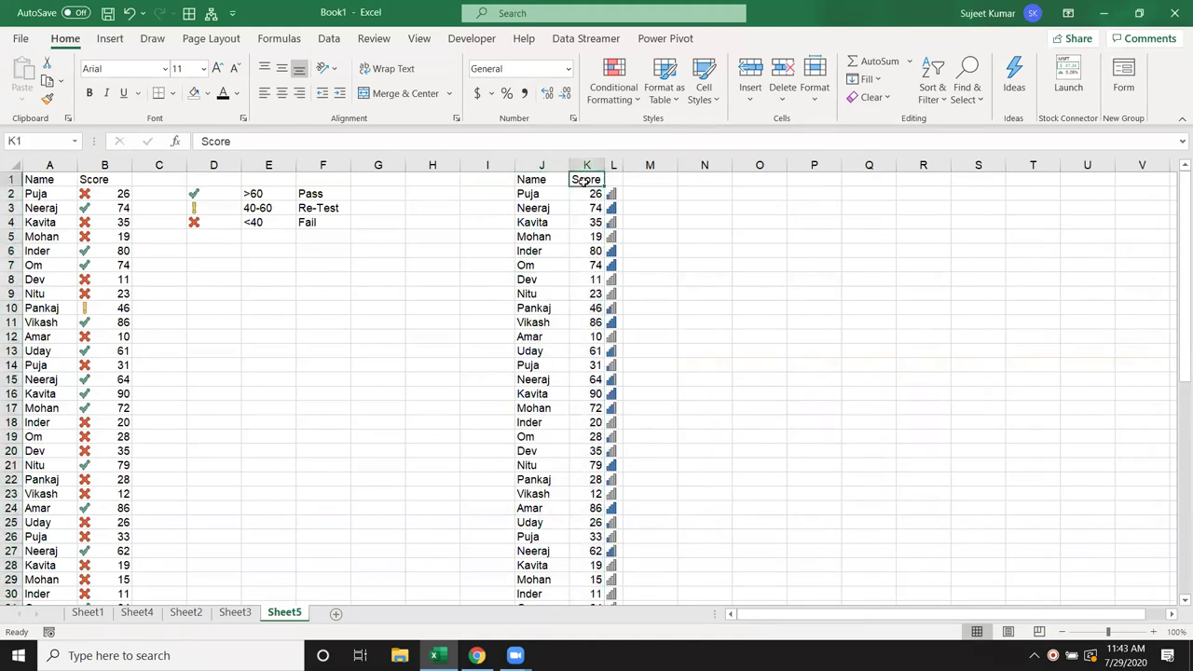
drag(532, 179, 605, 594)
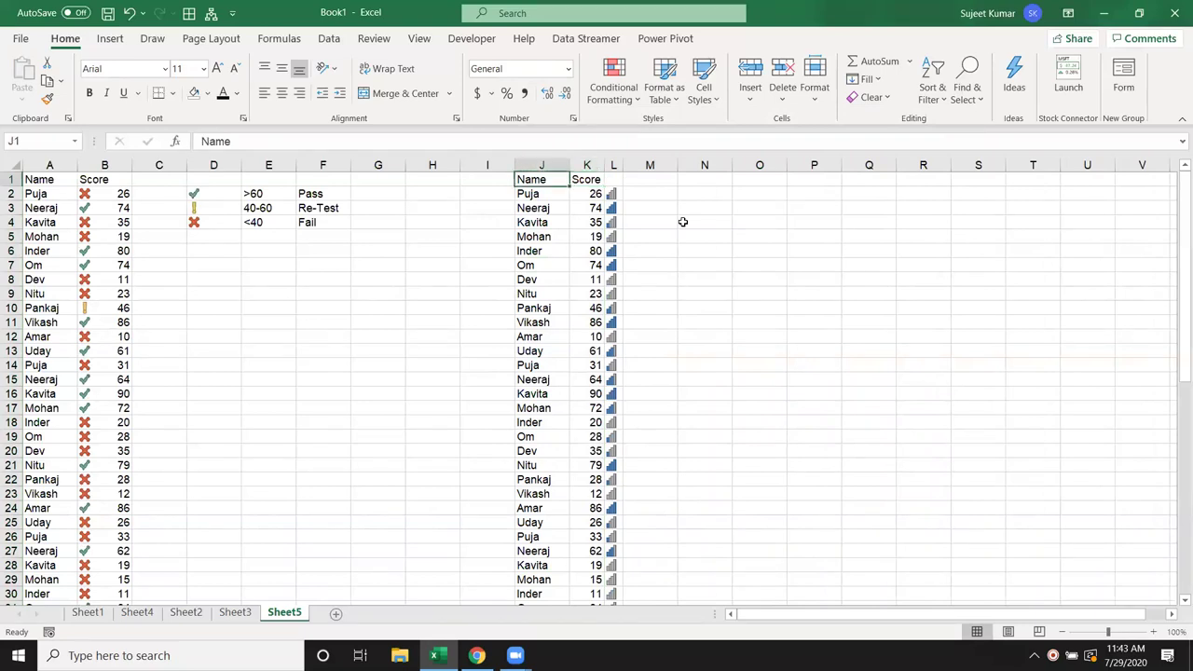
key(shift+Right)
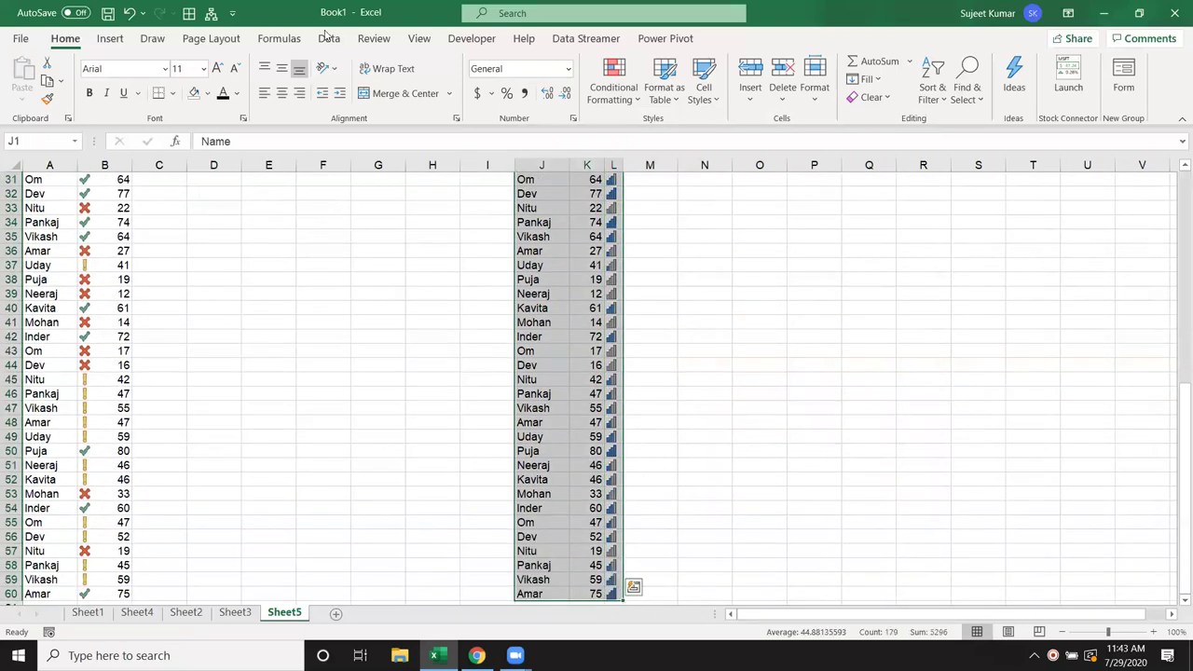
click(207, 93)
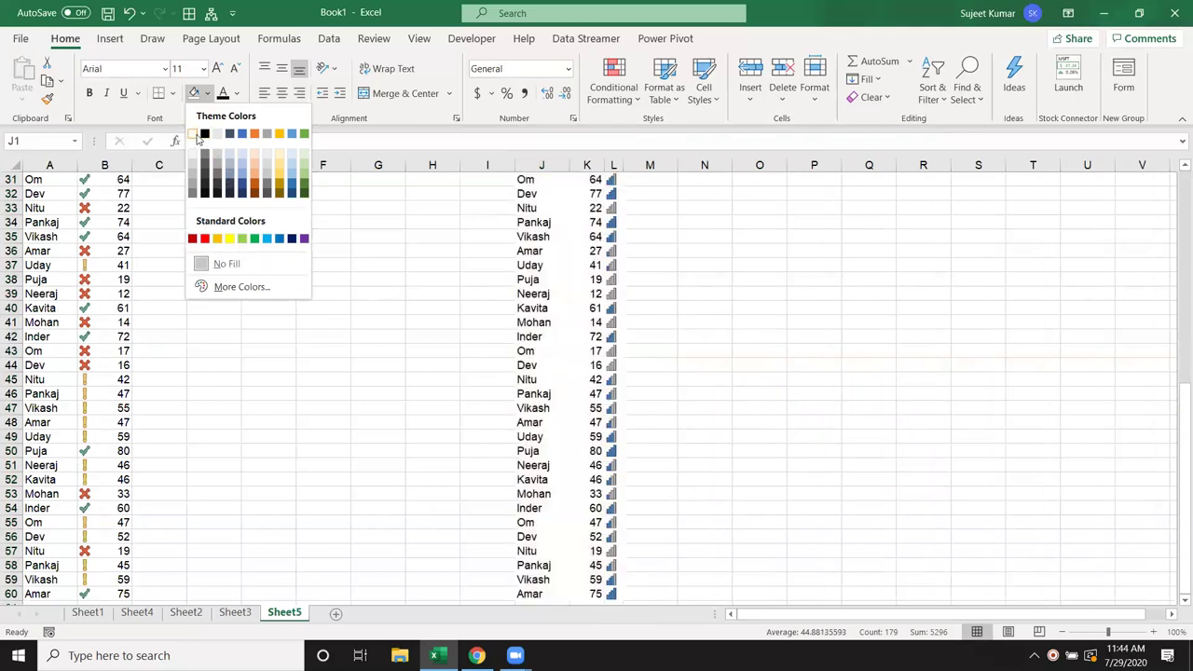
click(198, 138)
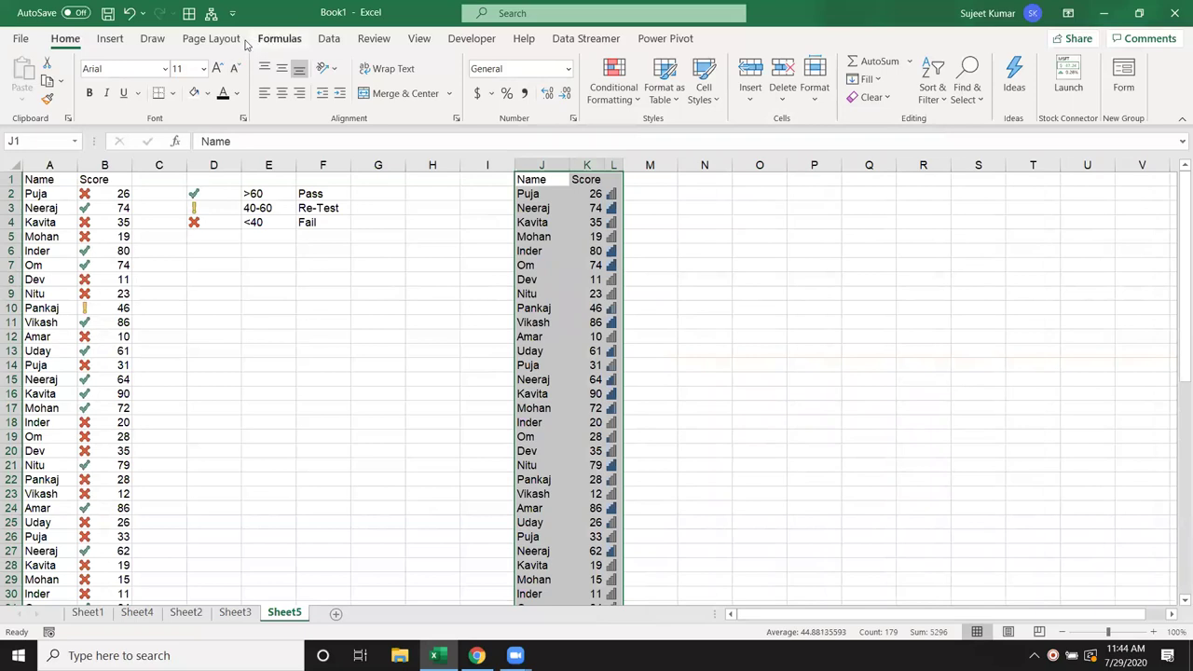
scroll(605, 110, down, 3)
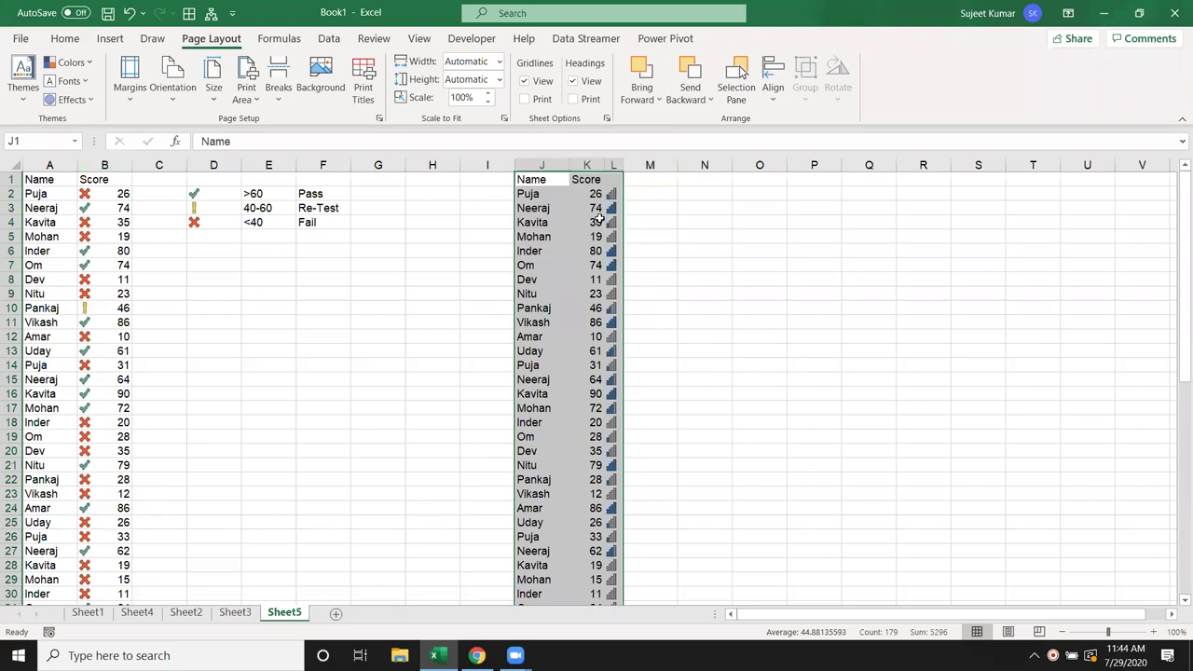
Step: Add an outline plus inside horizontal and vertical borders to the J–L table
right_click(560, 194)
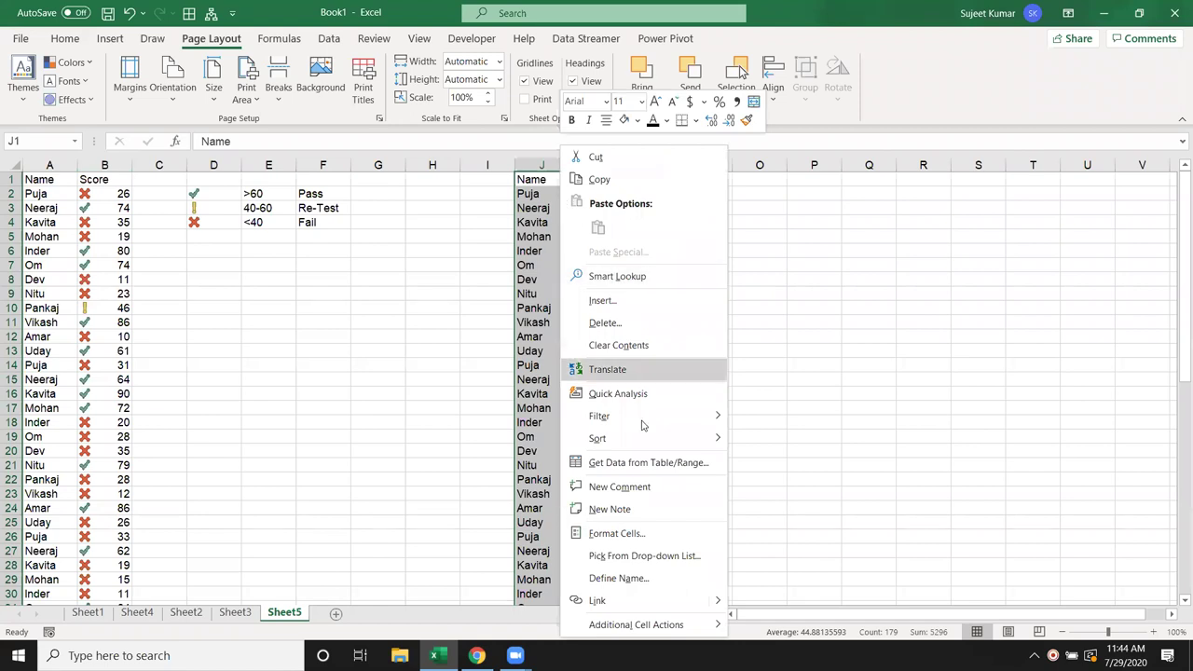
click(627, 532)
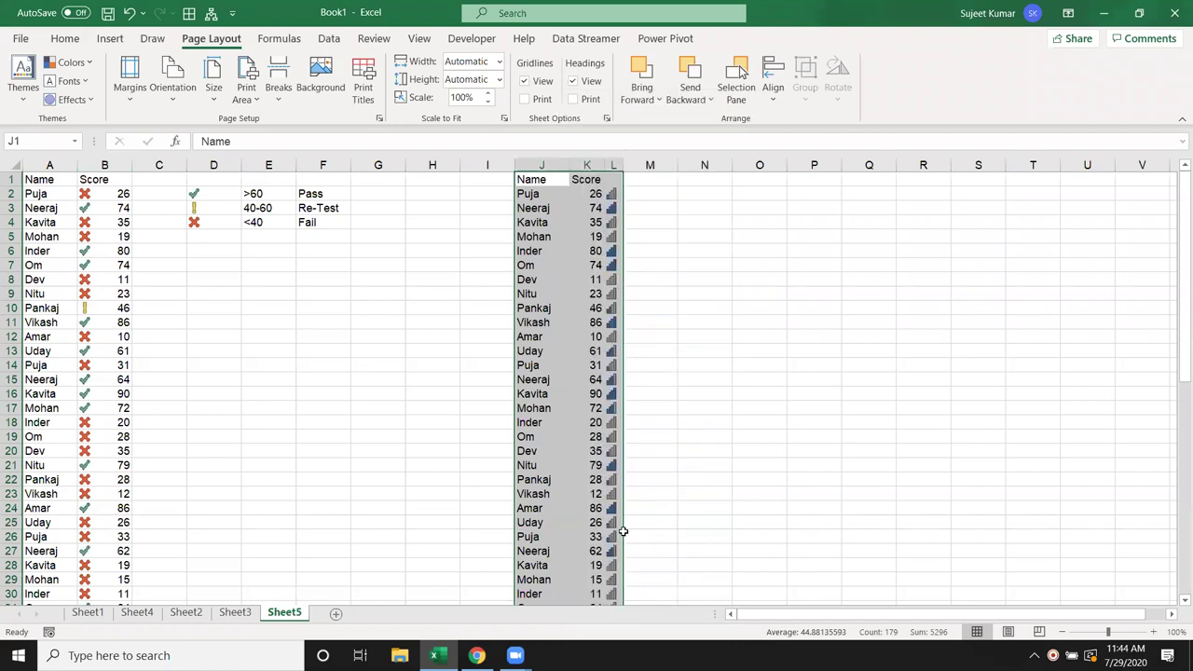
click(610, 285)
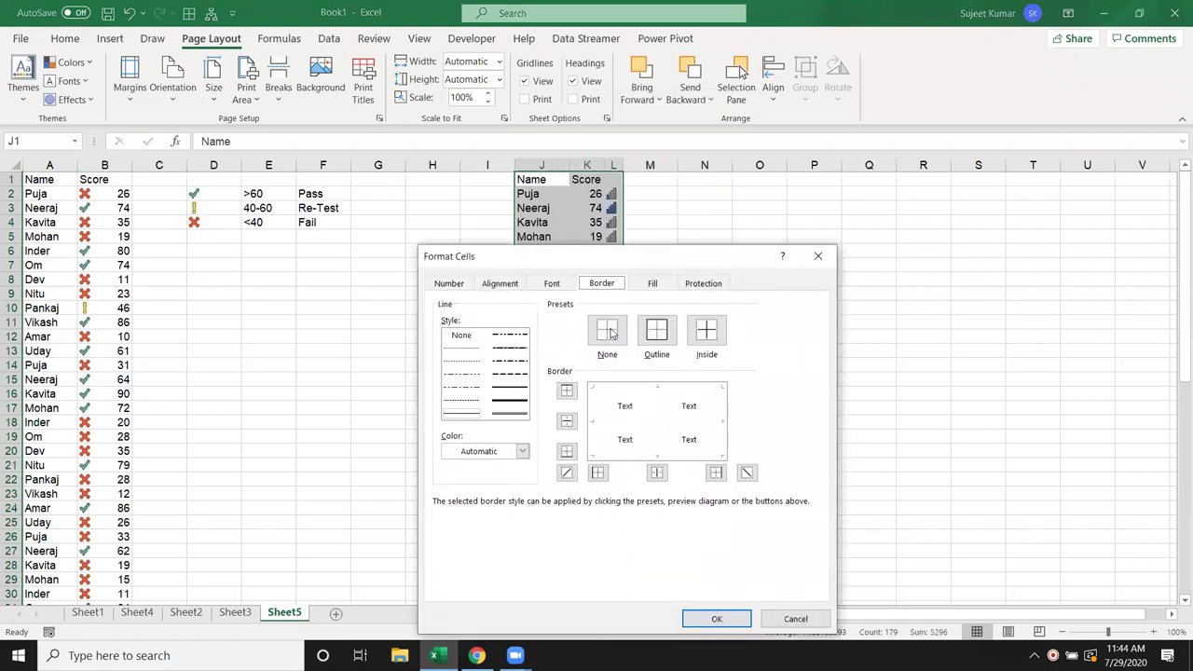
click(657, 333)
click(651, 422)
click(660, 409)
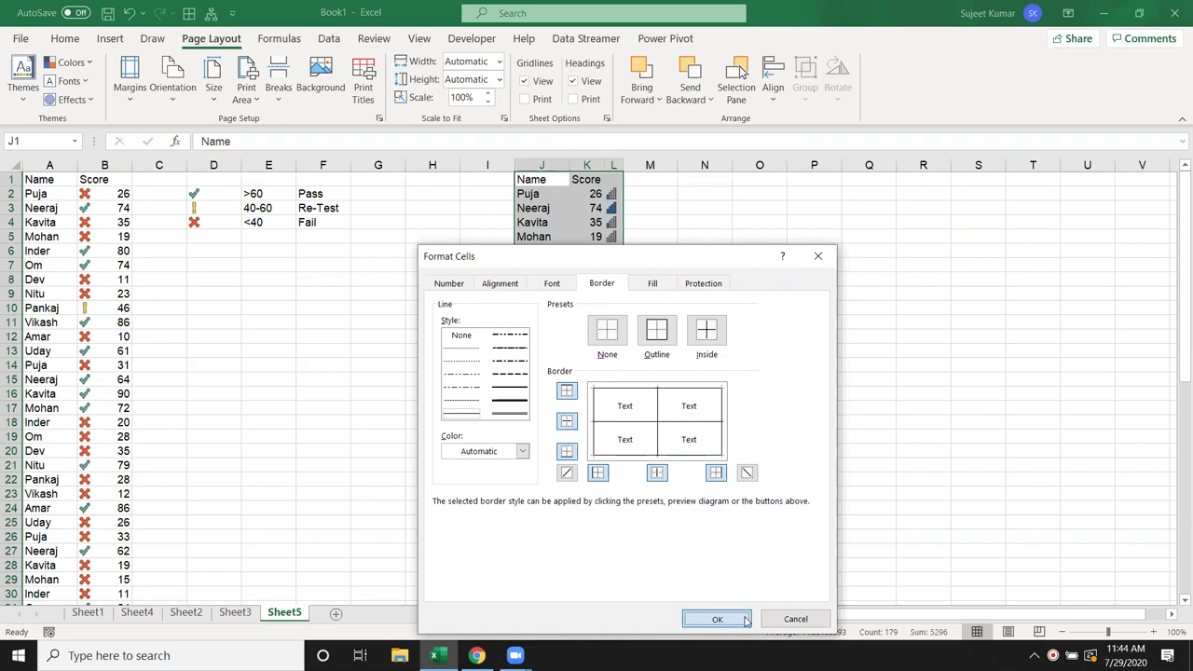
click(746, 620)
click(694, 393)
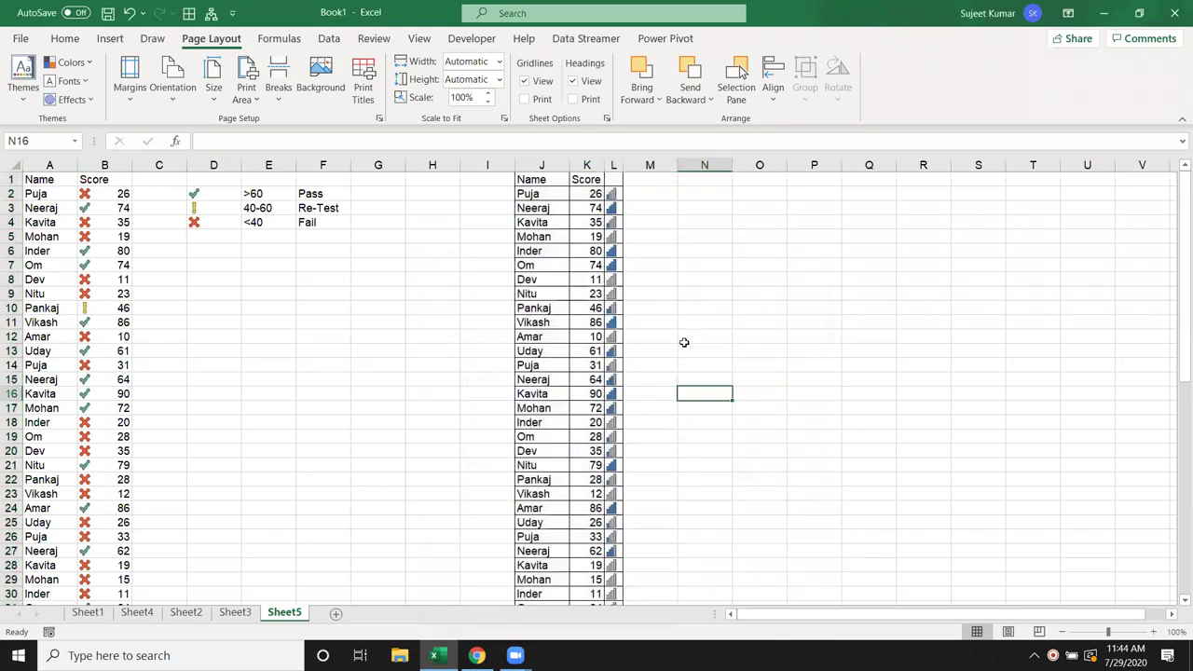
Step: Remove the inside vertical border from the K1:L60 Score and icon cells
click(594, 179)
key(ctrl+Right)
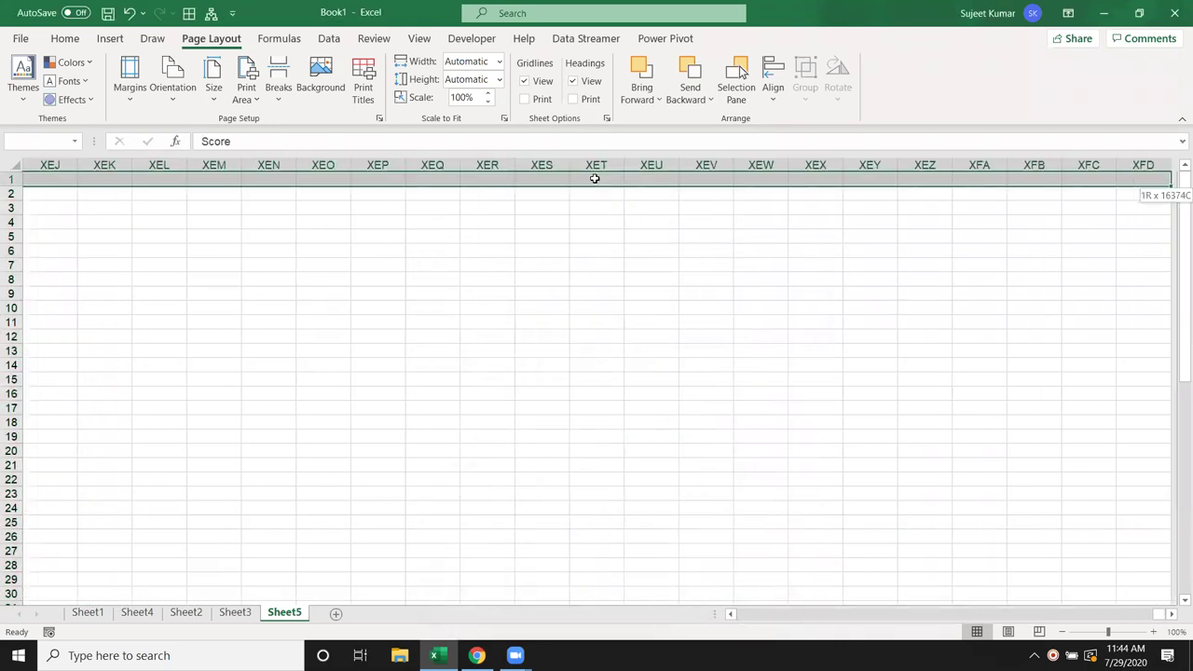
key(ctrl+Left)
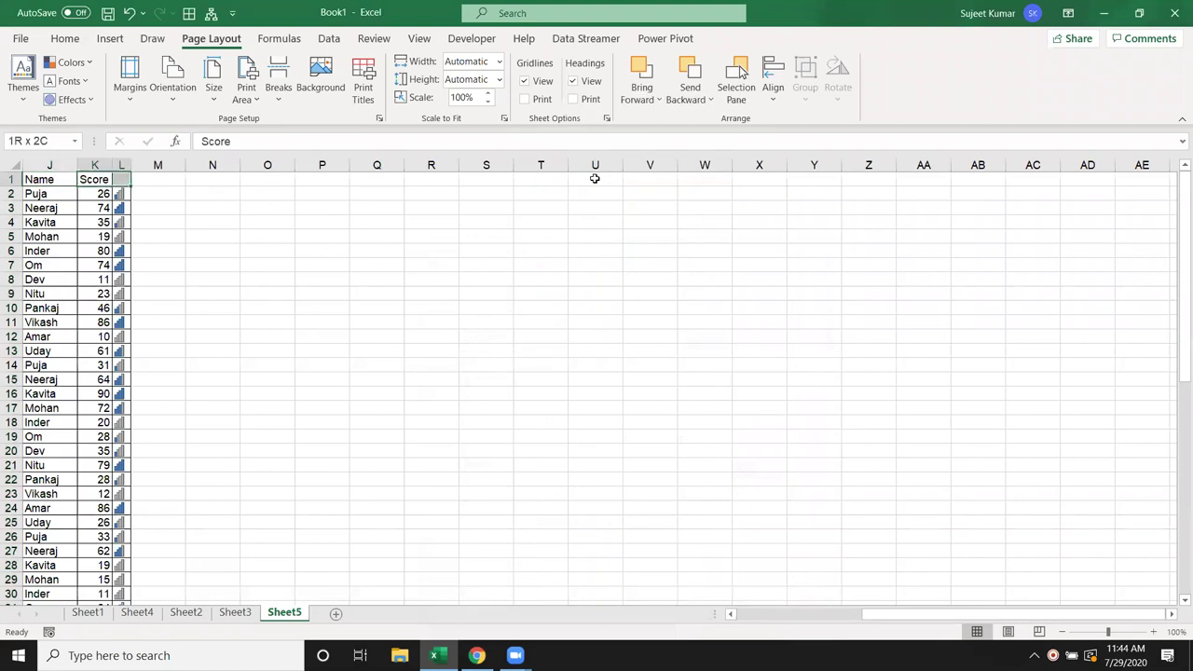
key(ctrl+shift+Down)
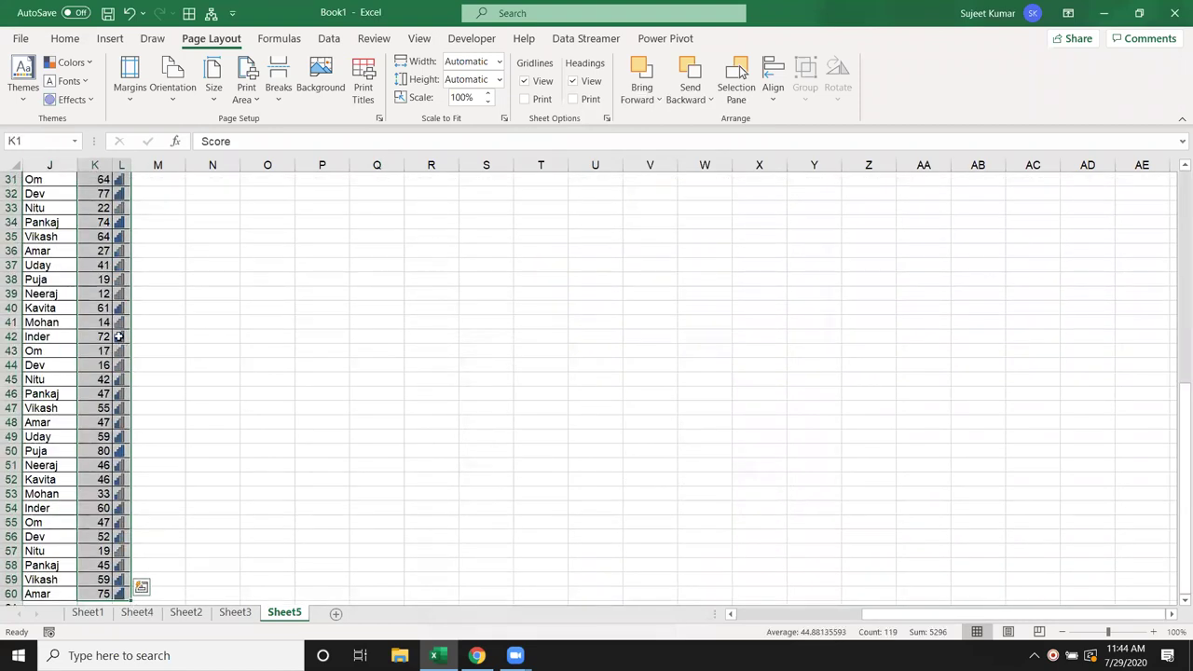
right_click(119, 337)
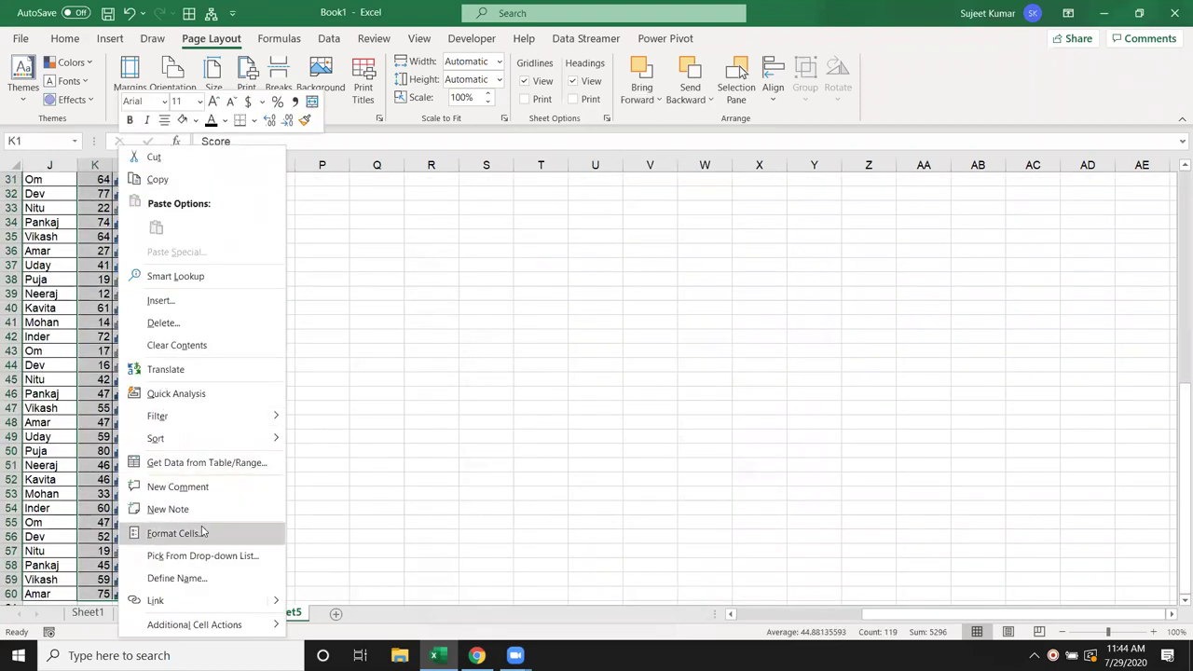
click(203, 532)
click(246, 412)
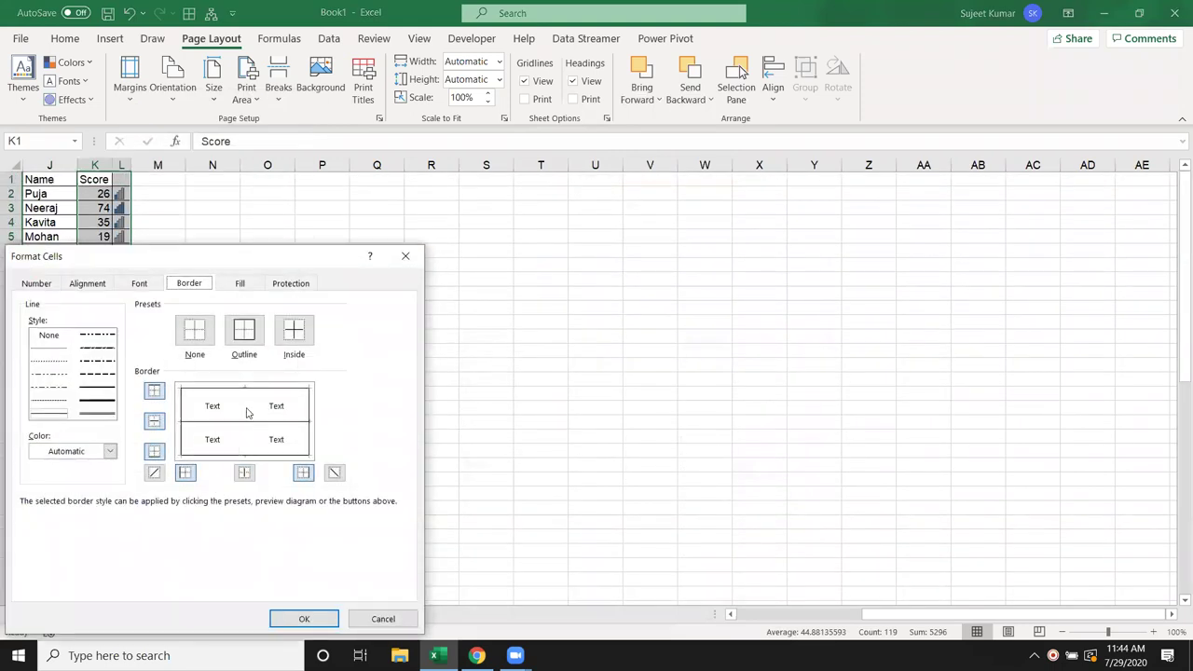
click(302, 618)
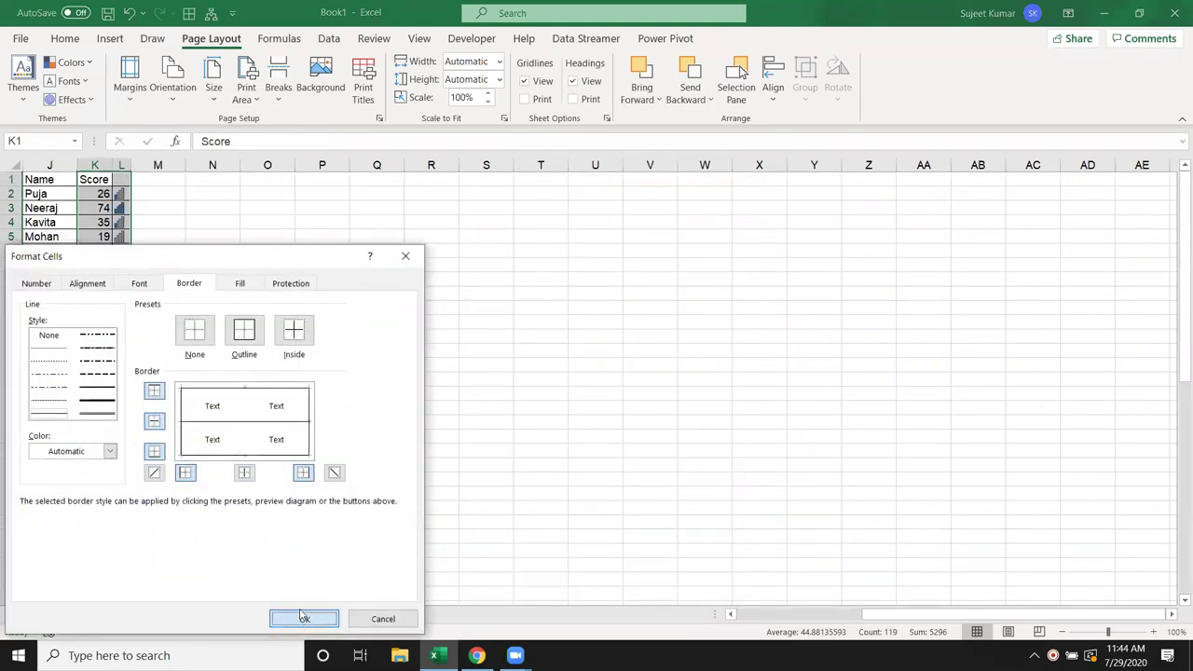
Step: Copy columns J:K and paste the Name and Score table starting at N1
click(256, 400)
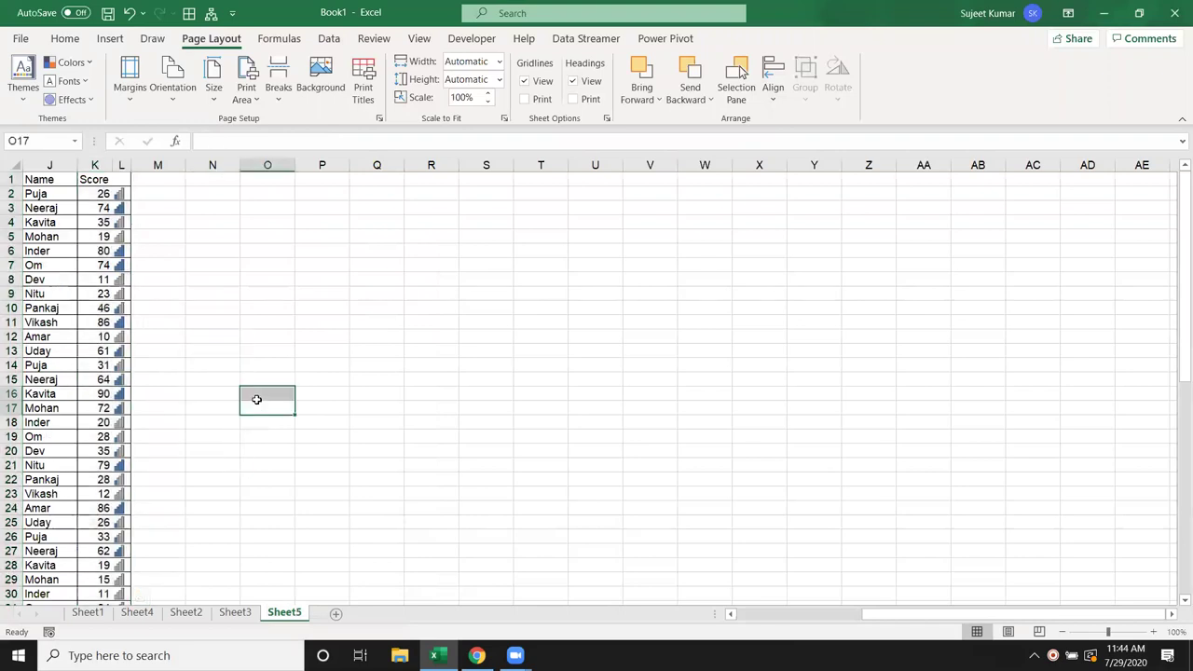
drag(914, 621, 741, 622)
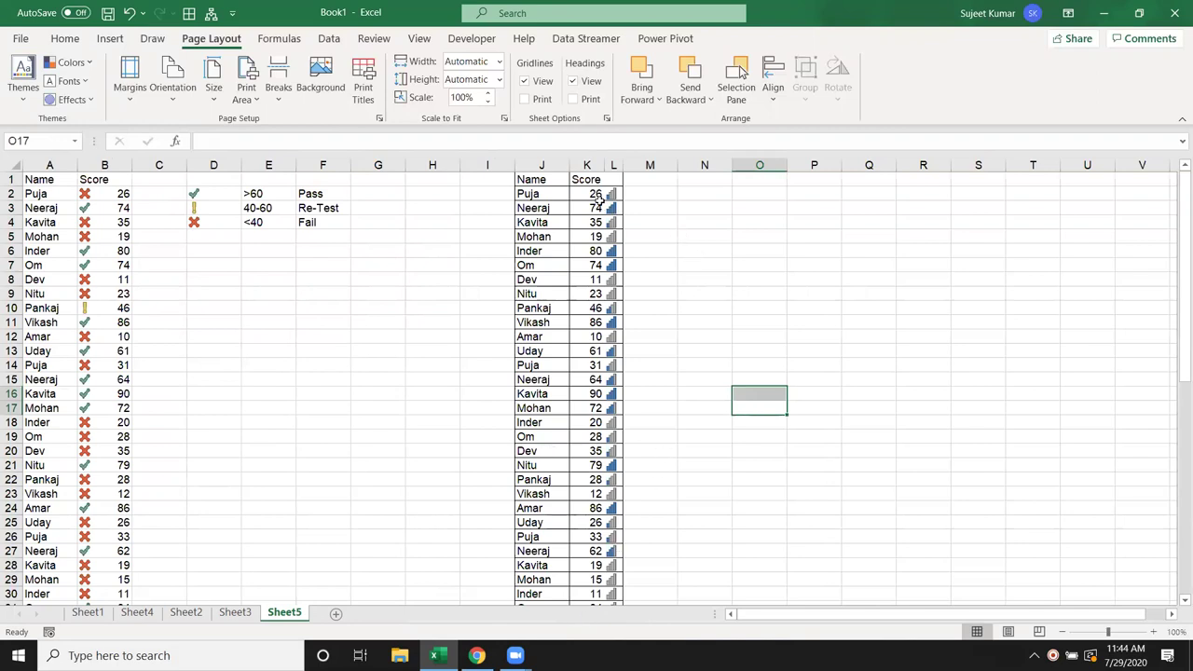
drag(542, 165, 586, 165)
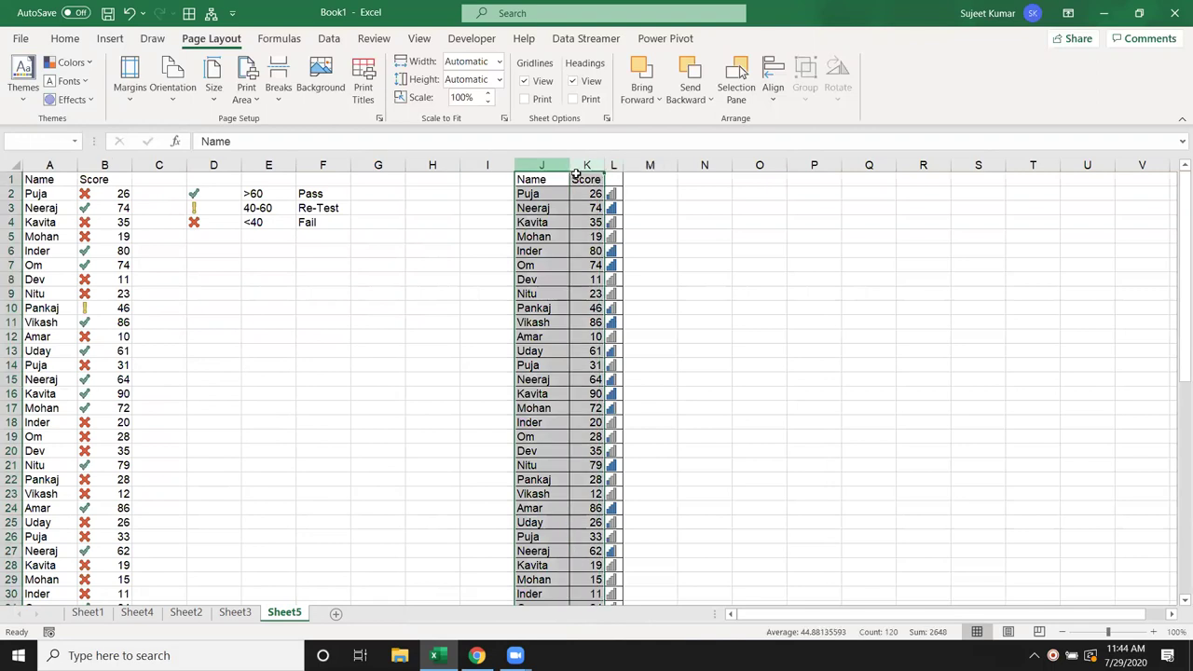
key(ctrl+c)
click(706, 179)
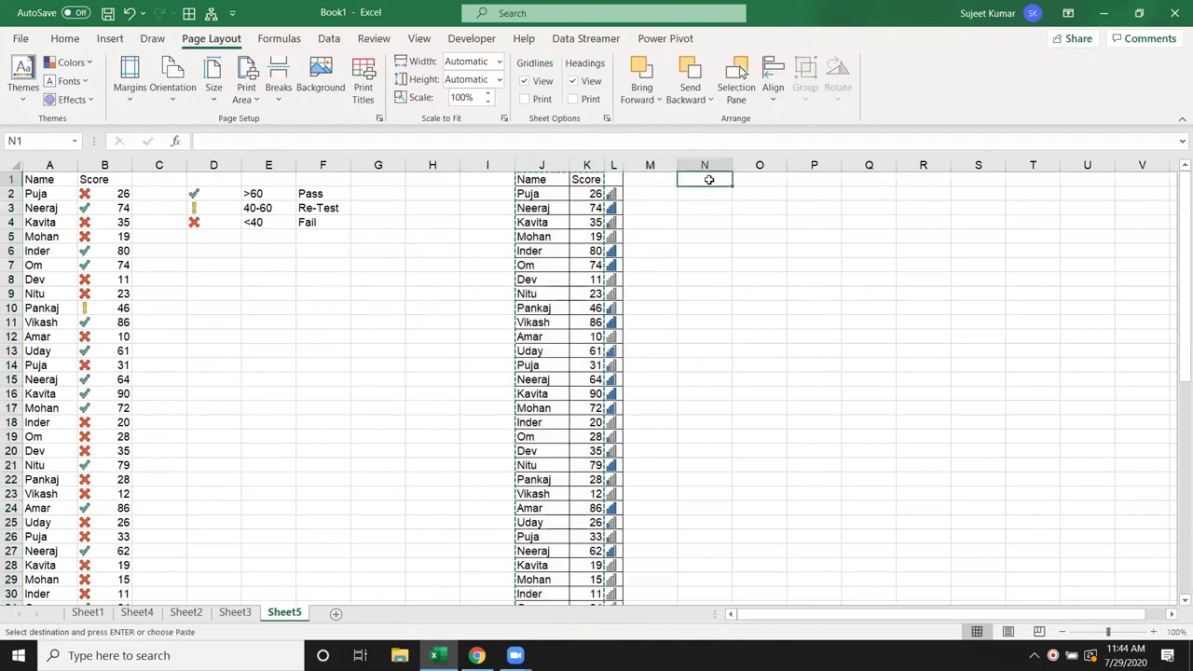
key(ctrl+v)
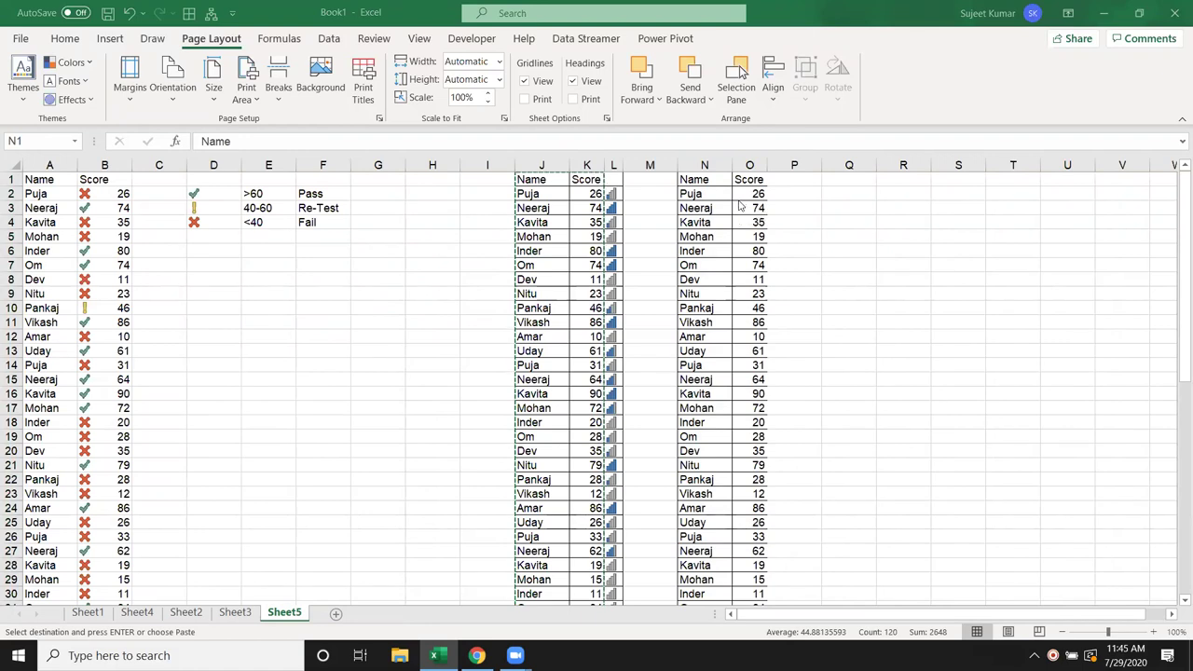
key(ctrl+v)
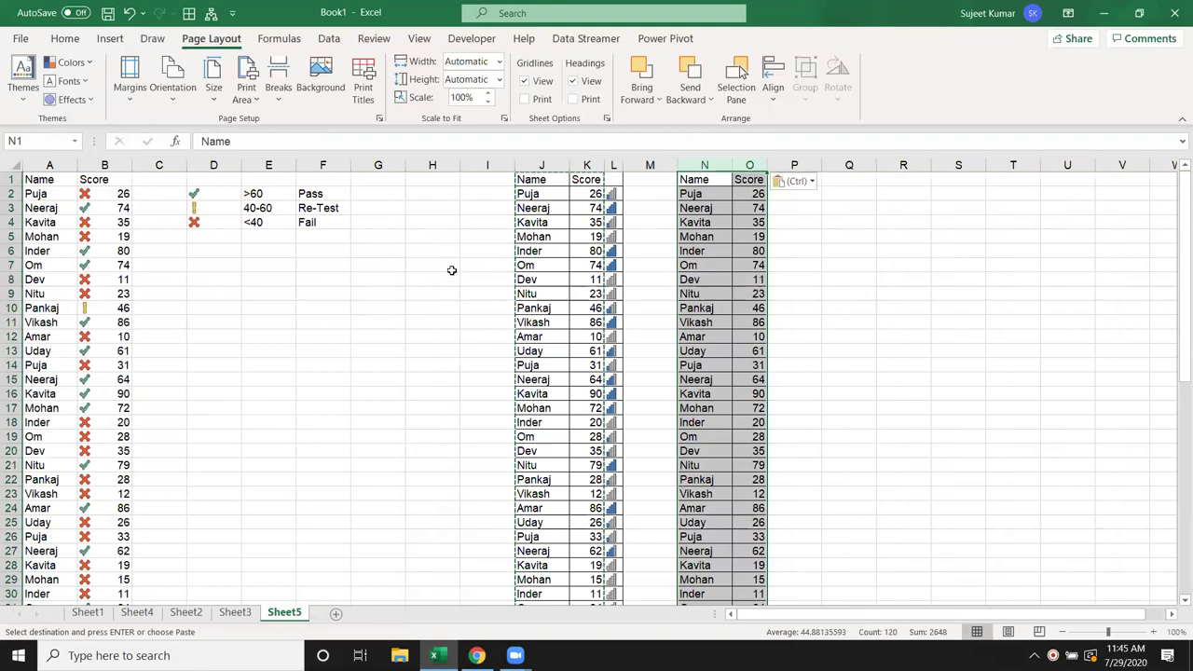
click(745, 236)
click(793, 276)
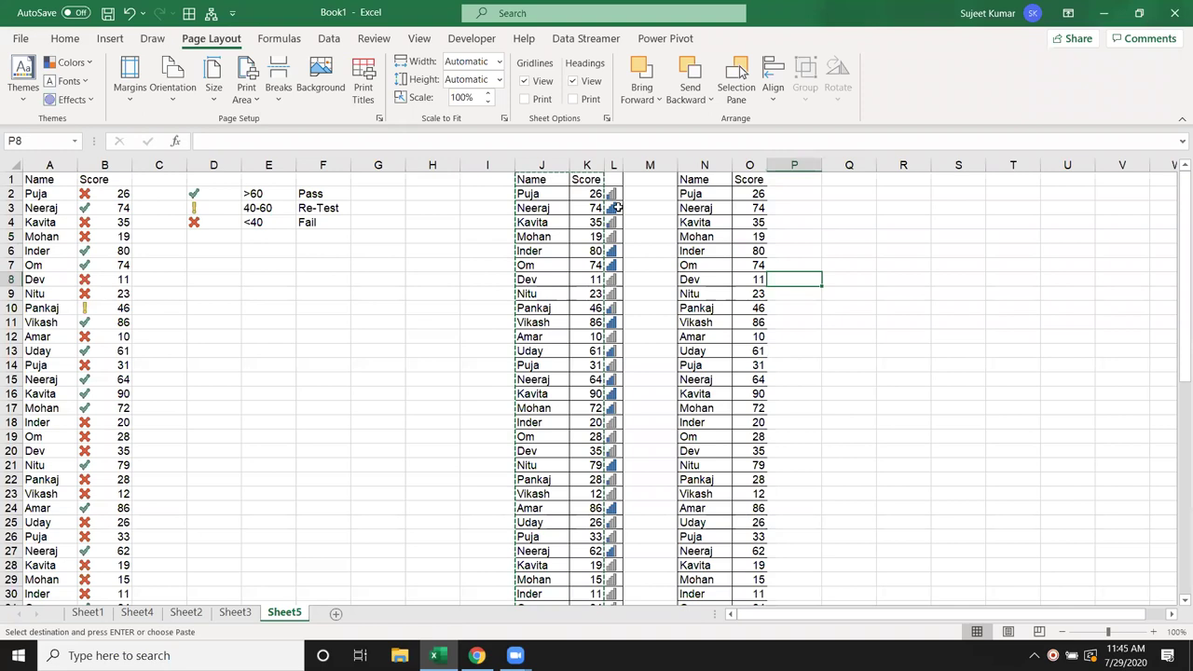
click(751, 183)
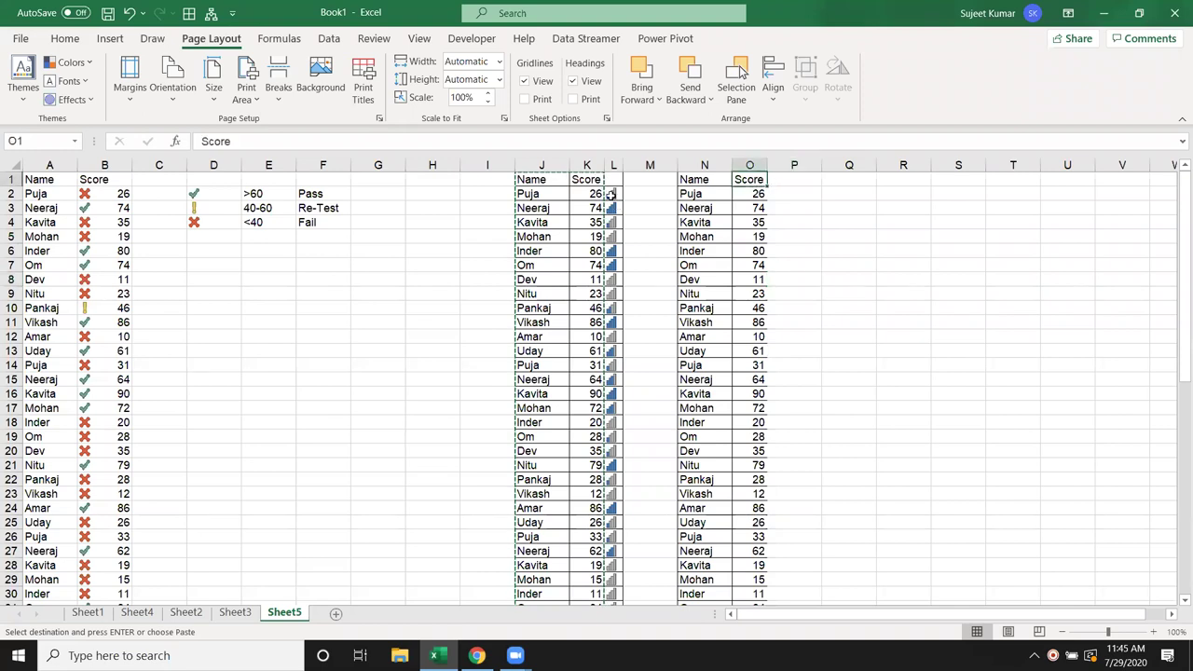
Step: Fill P2:P60 with =O2 down the column and apply blue gradient fill data bars
click(64, 39)
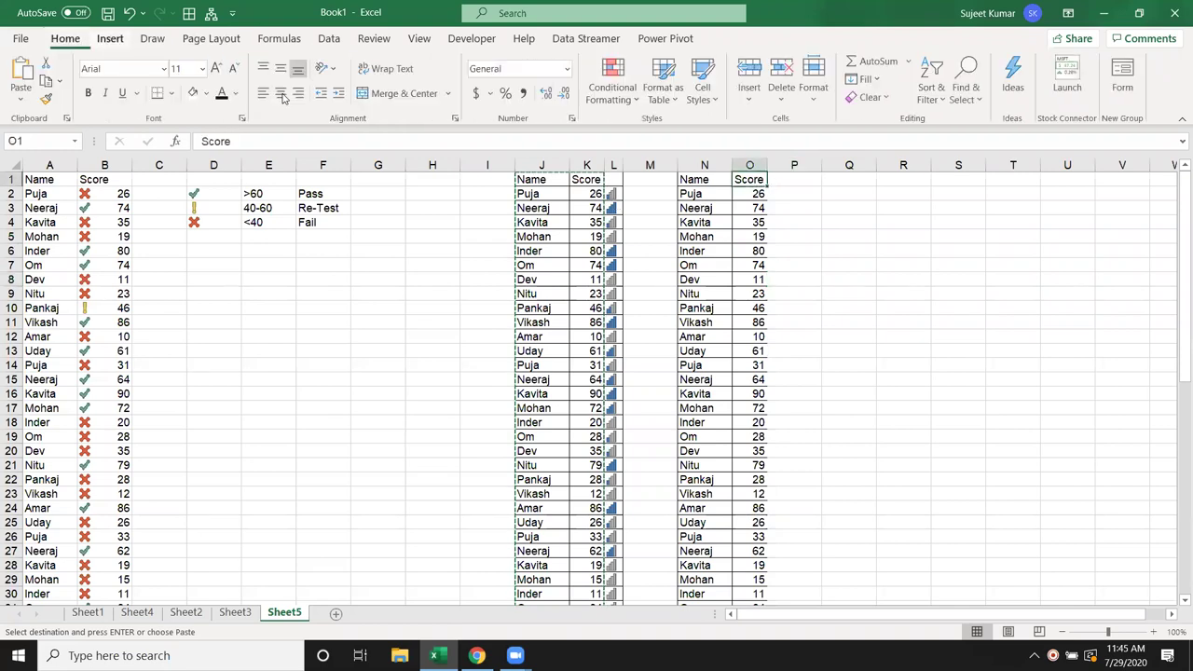
click(803, 197)
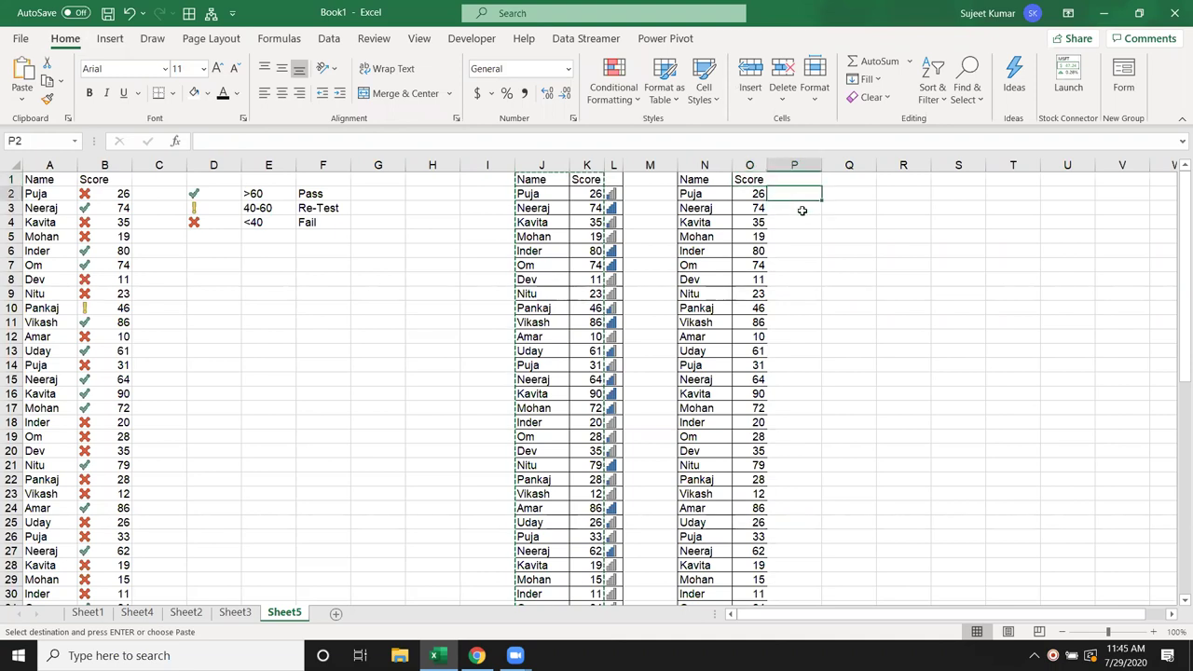
text(=)
key(Left)
key(ctrl+Return)
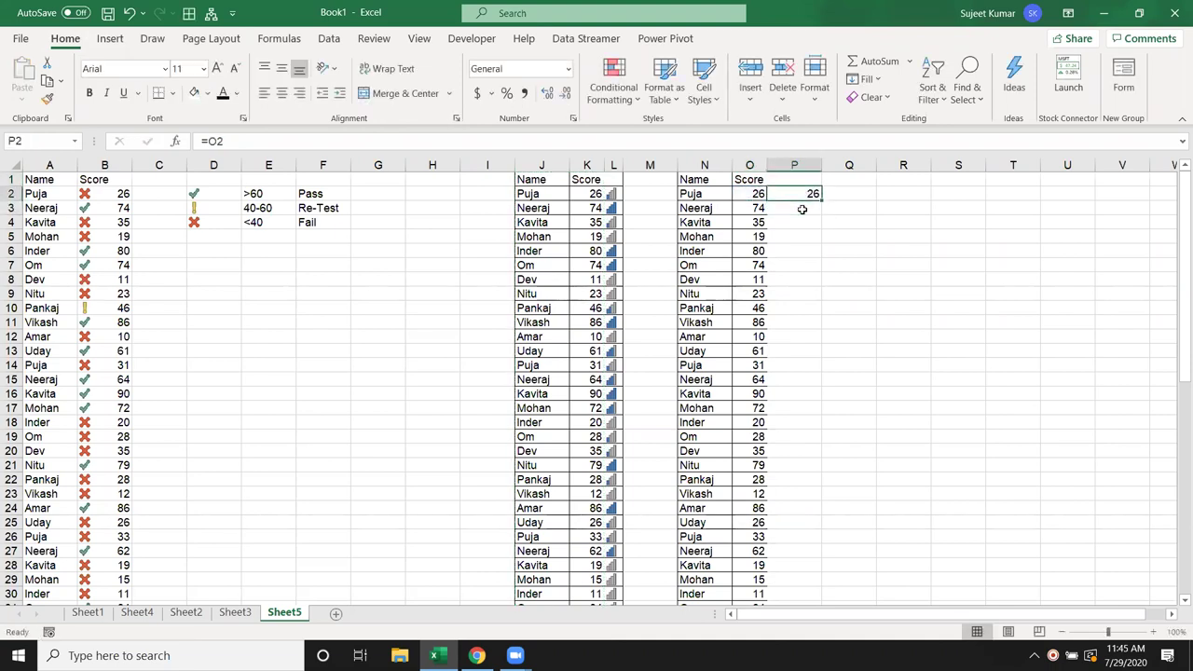
double_click(824, 199)
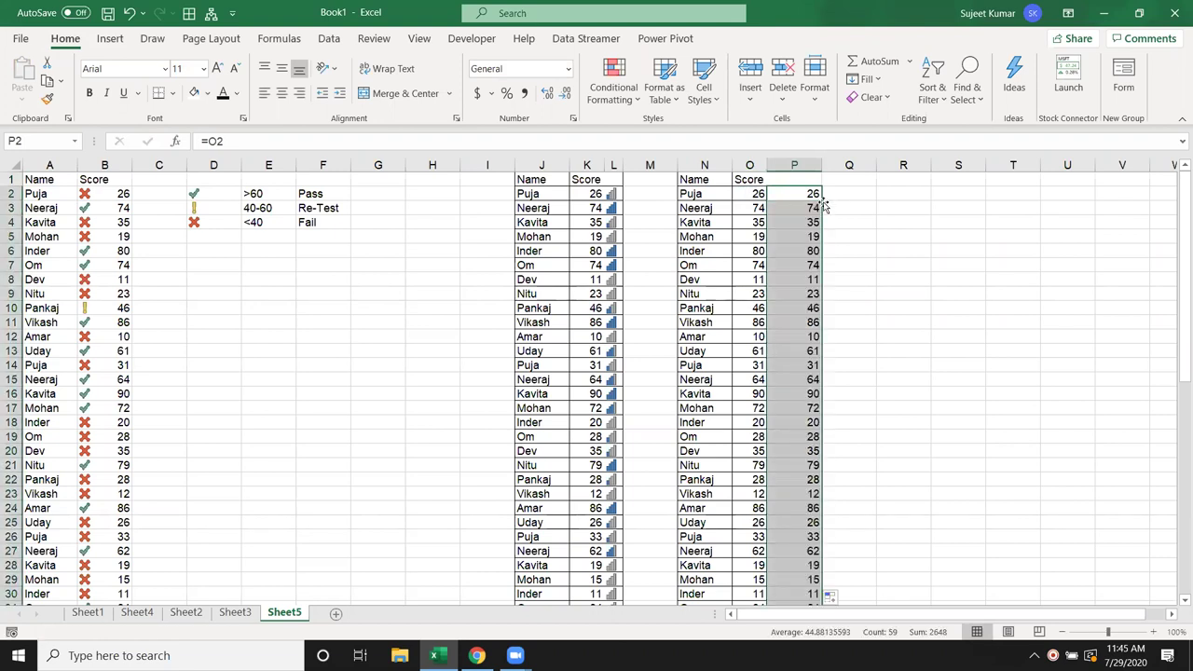
click(614, 100)
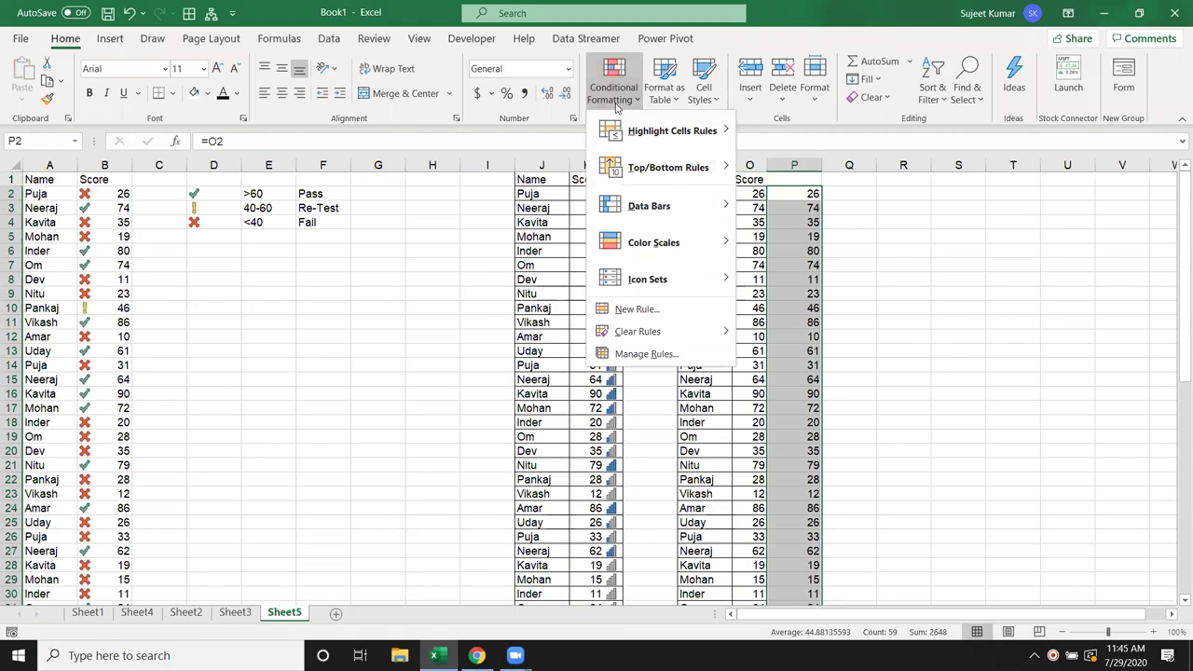
mouse_move(649, 206)
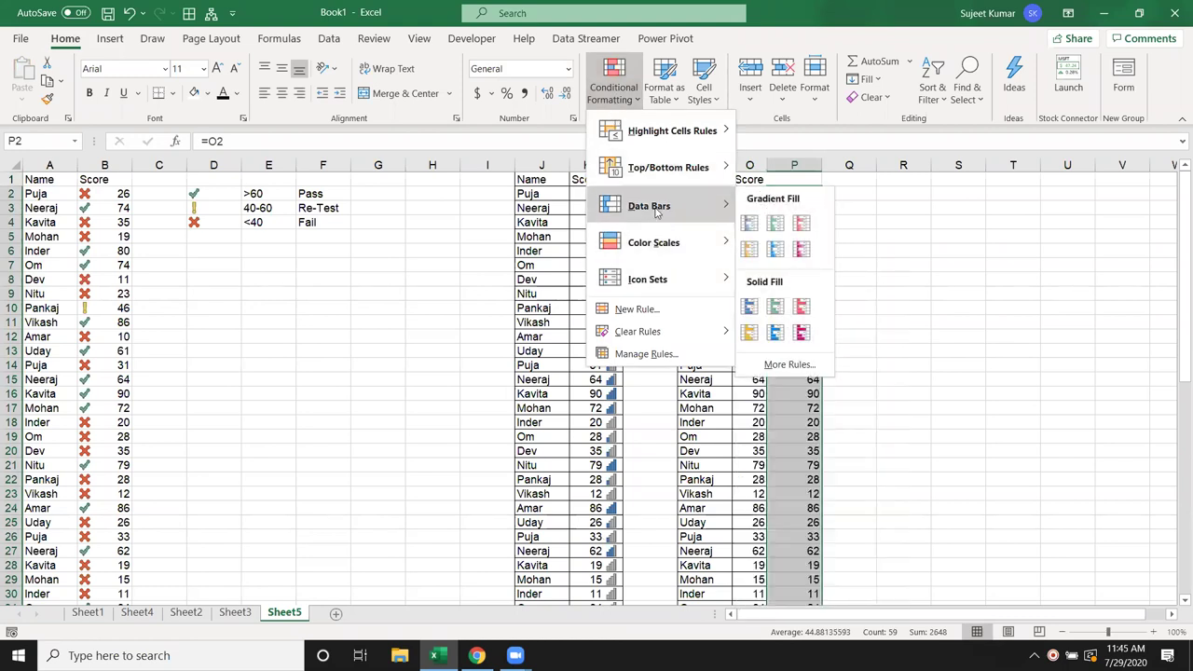
click(748, 222)
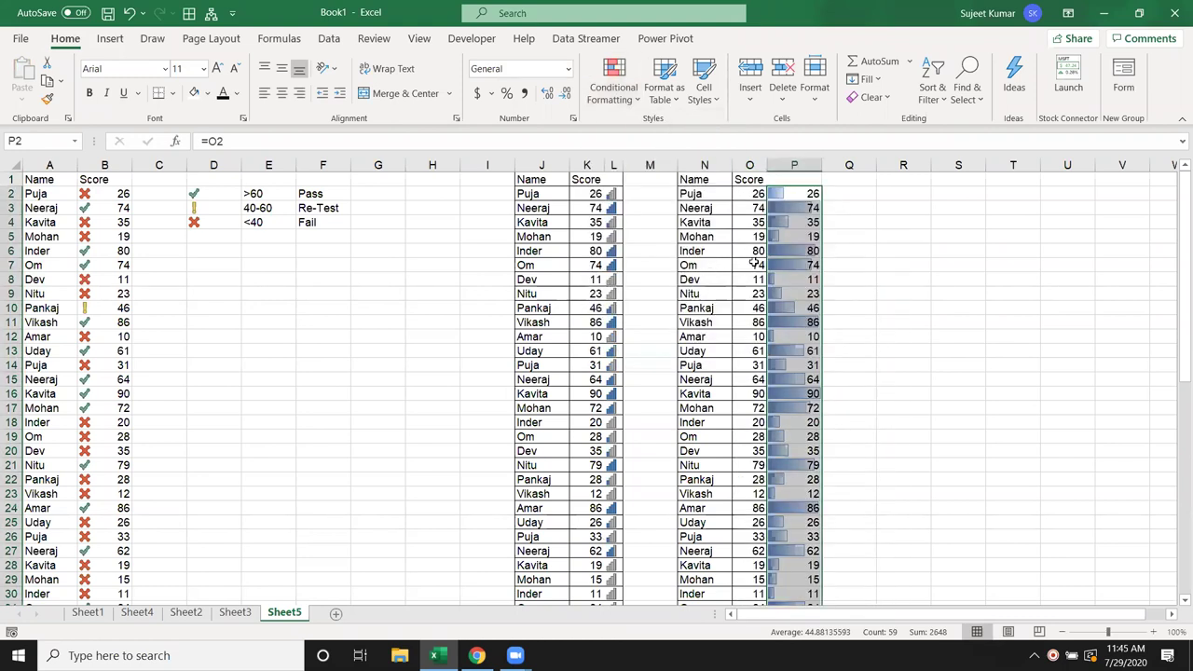
Step: Edit column P's Data Bar rule in Manage Rules to Show Bar Only and apply it
right_click(779, 261)
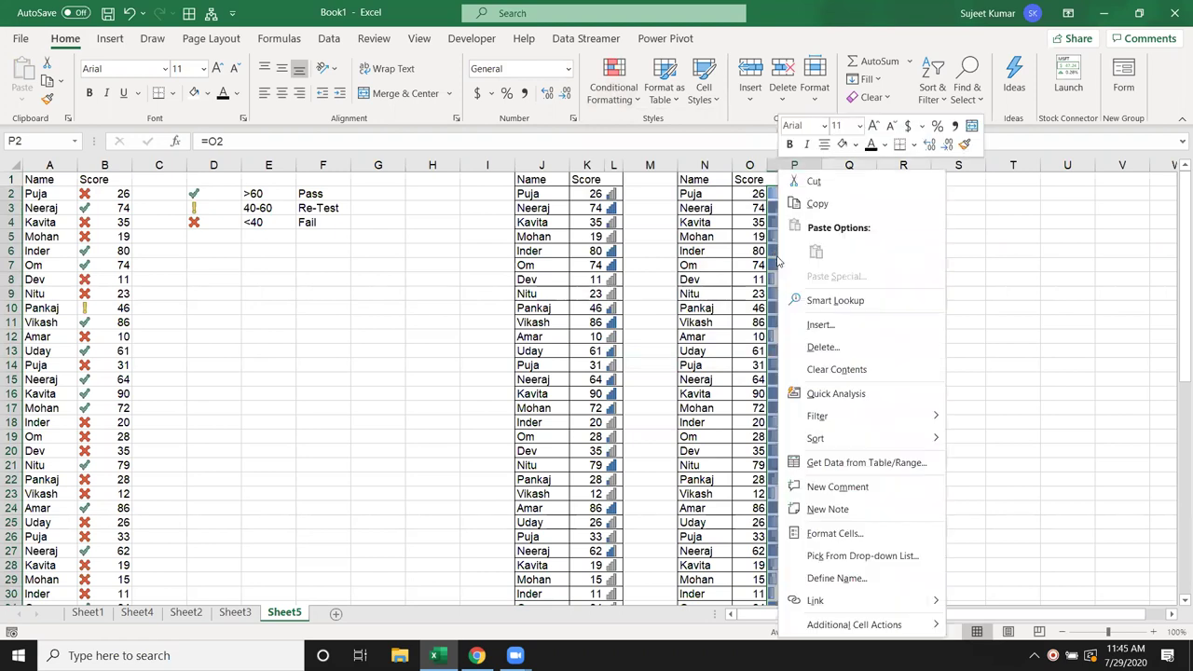
click(843, 535)
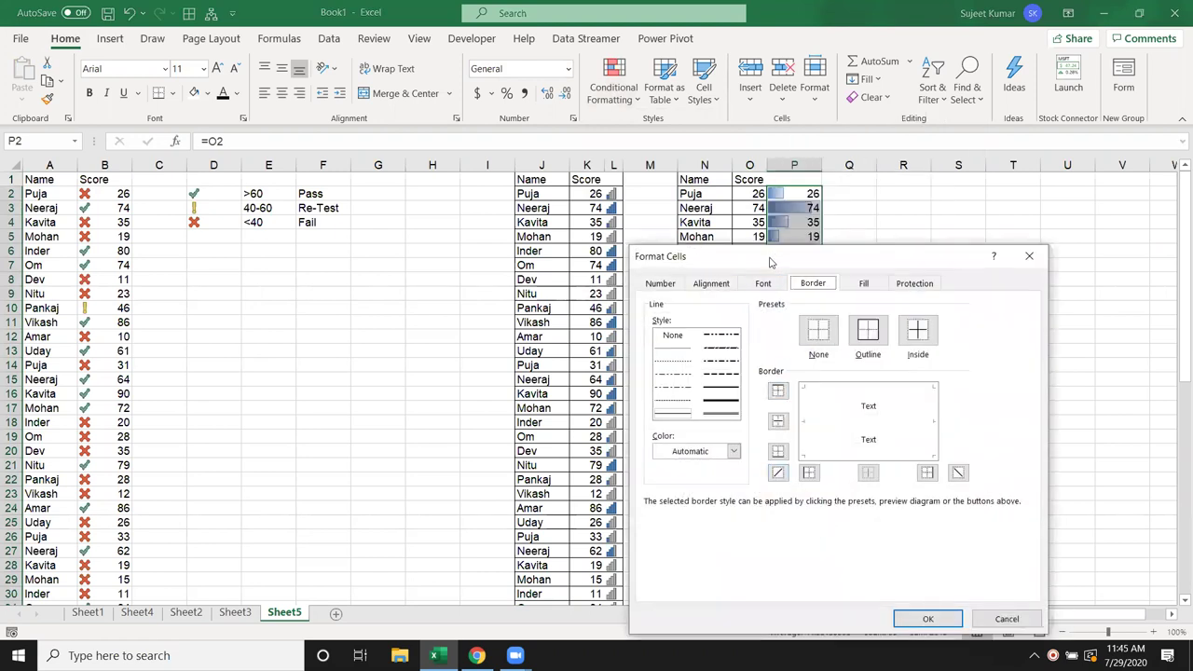
drag(770, 263, 670, 240)
click(934, 234)
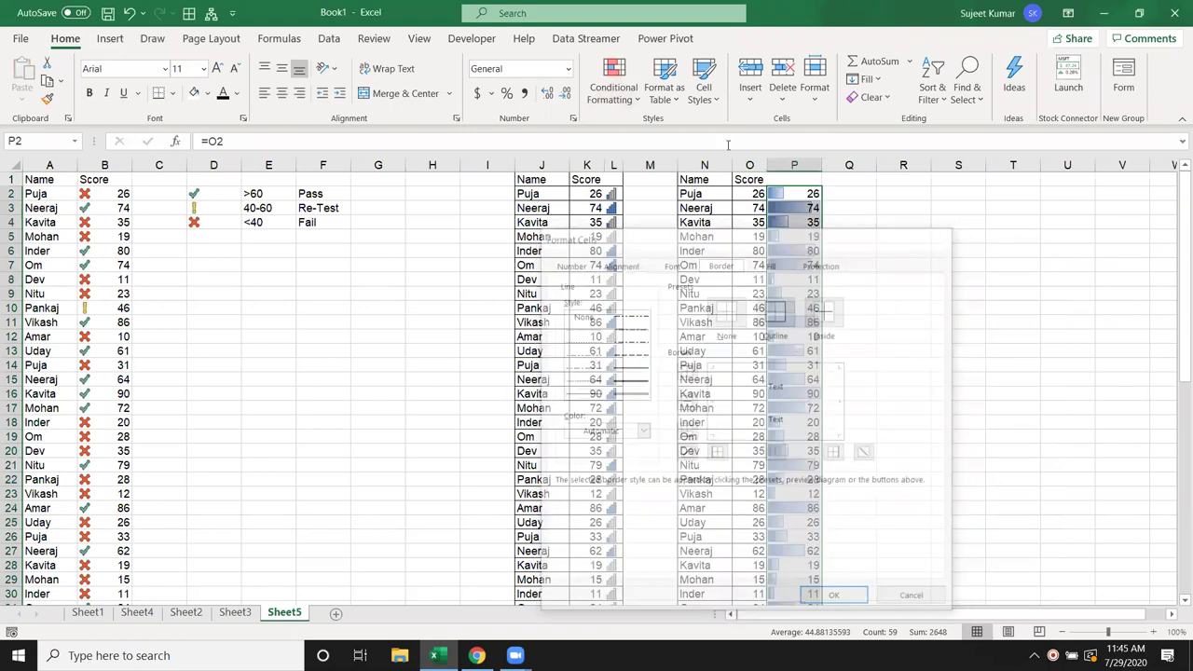
click(618, 110)
click(646, 358)
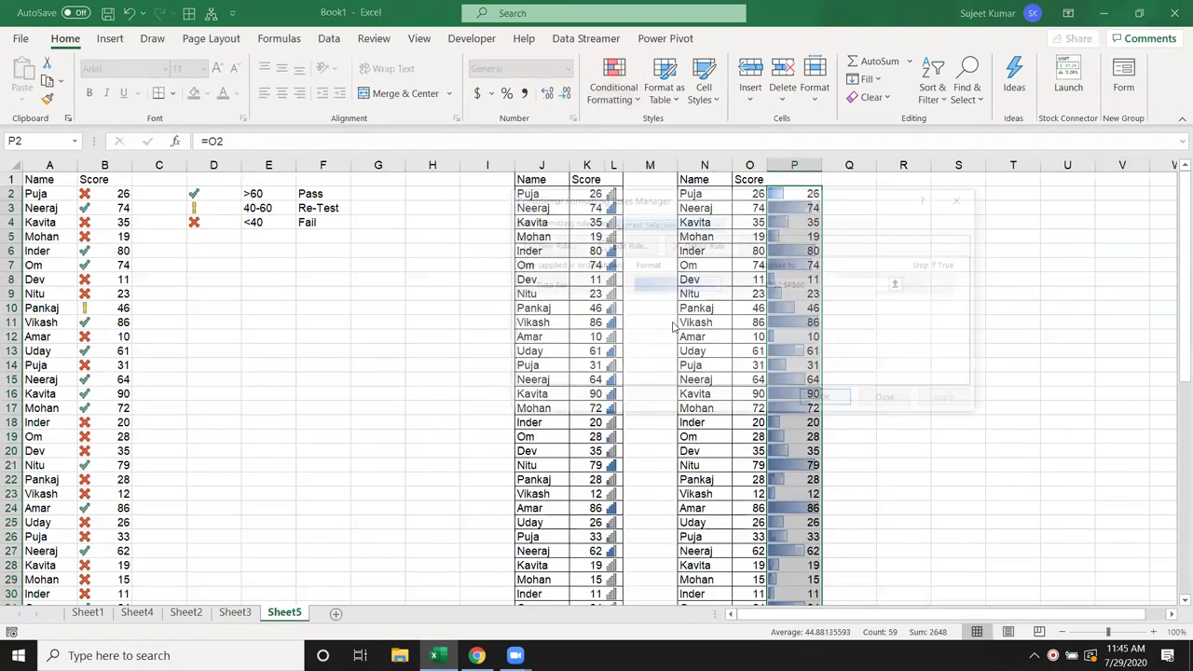
double_click(557, 287)
drag(701, 124, 447, 159)
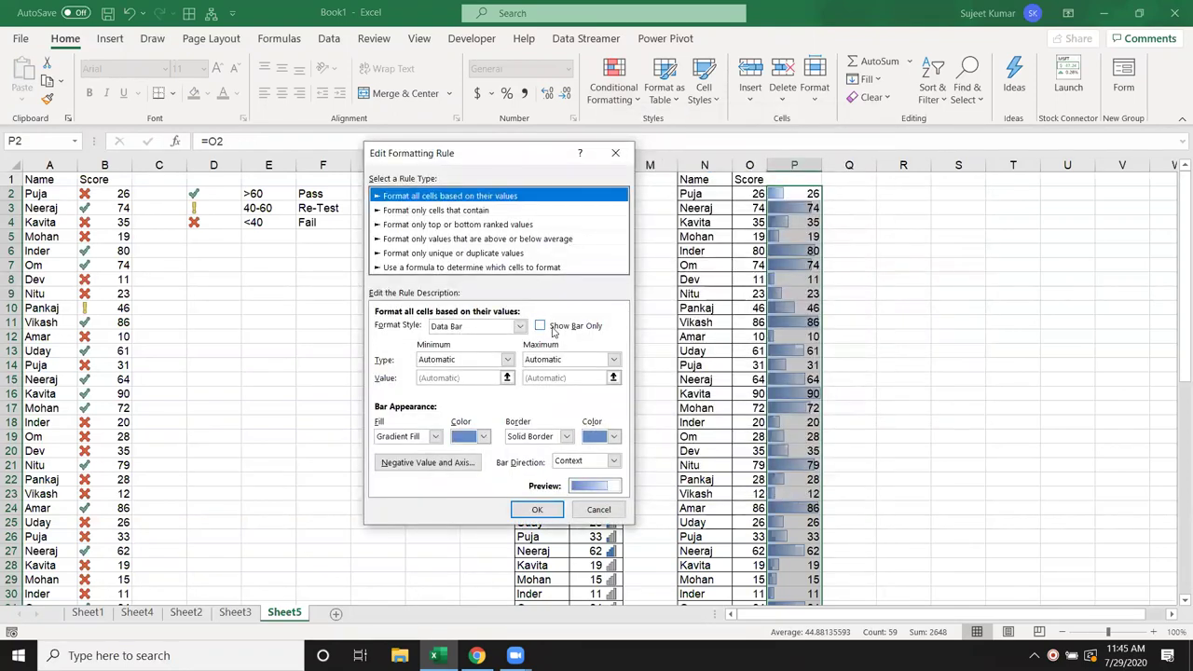
click(552, 328)
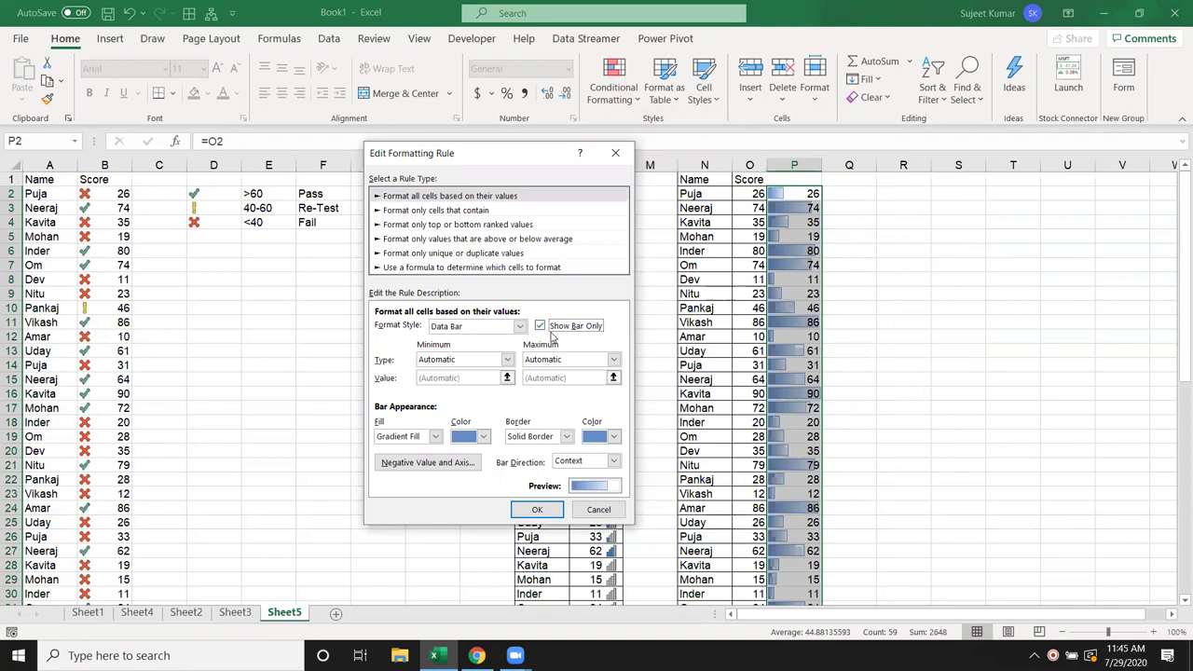
click(551, 513)
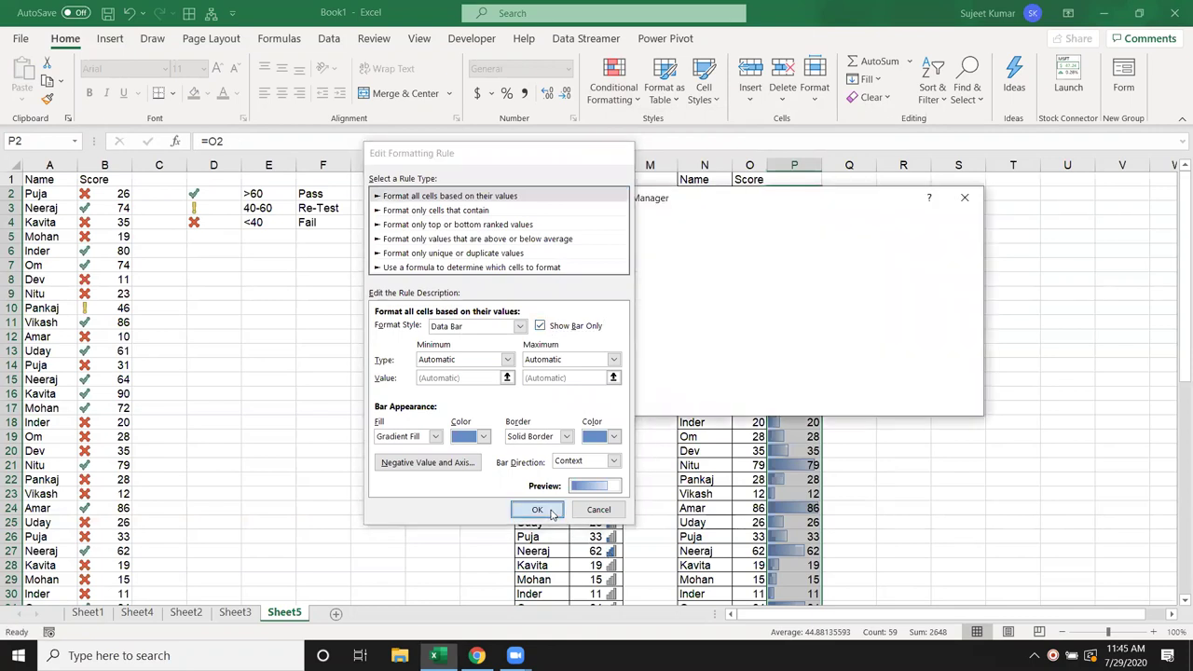
click(947, 402)
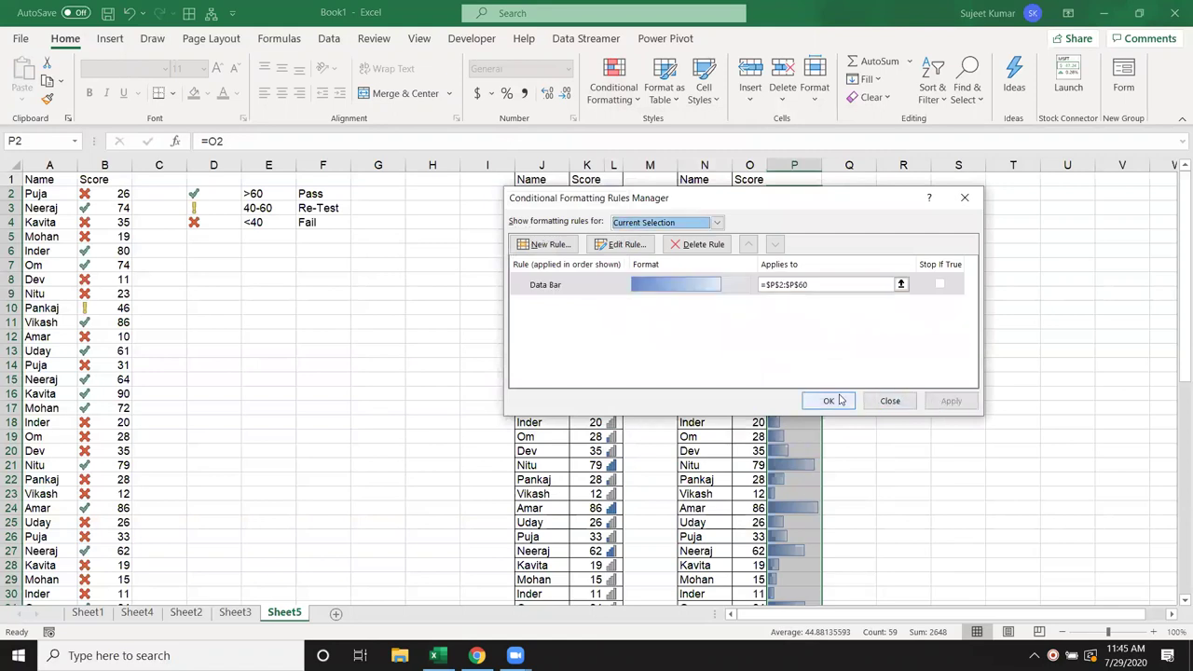
click(828, 401)
click(753, 392)
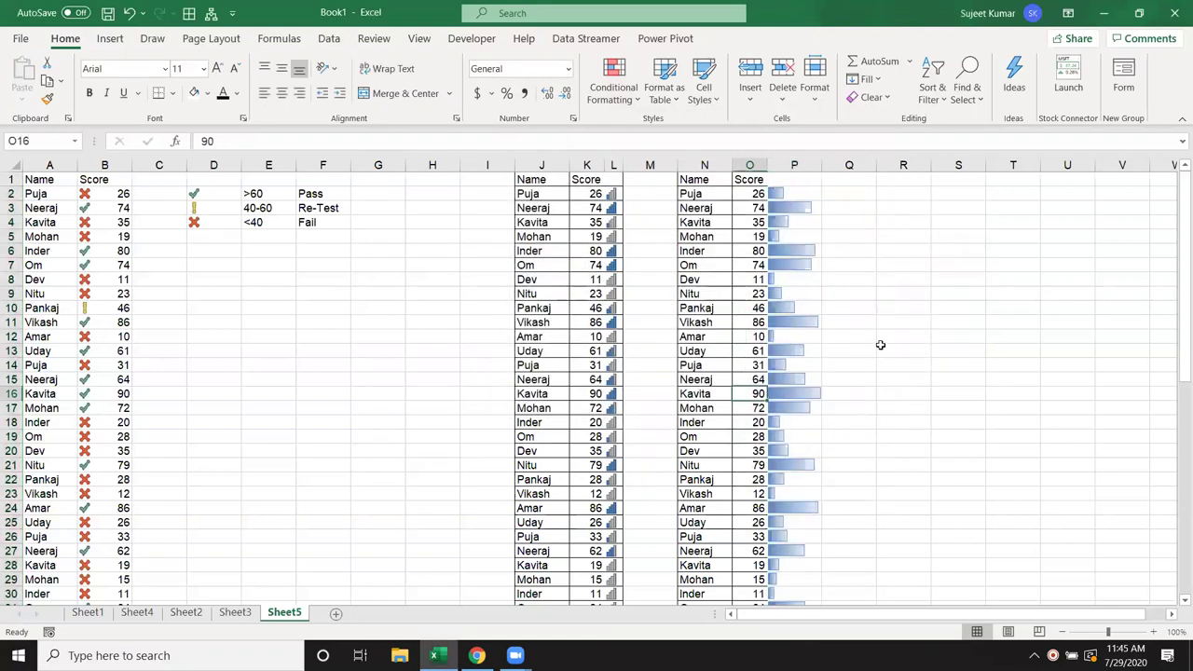
Step: Scroll through the Sheet5 score tables, then move to Sheet3's Name and Sum of Qty table
scroll(874, 394, down, 4)
scroll(874, 394, down, 3)
scroll(866, 431, down, 4)
scroll(867, 431, up, 3)
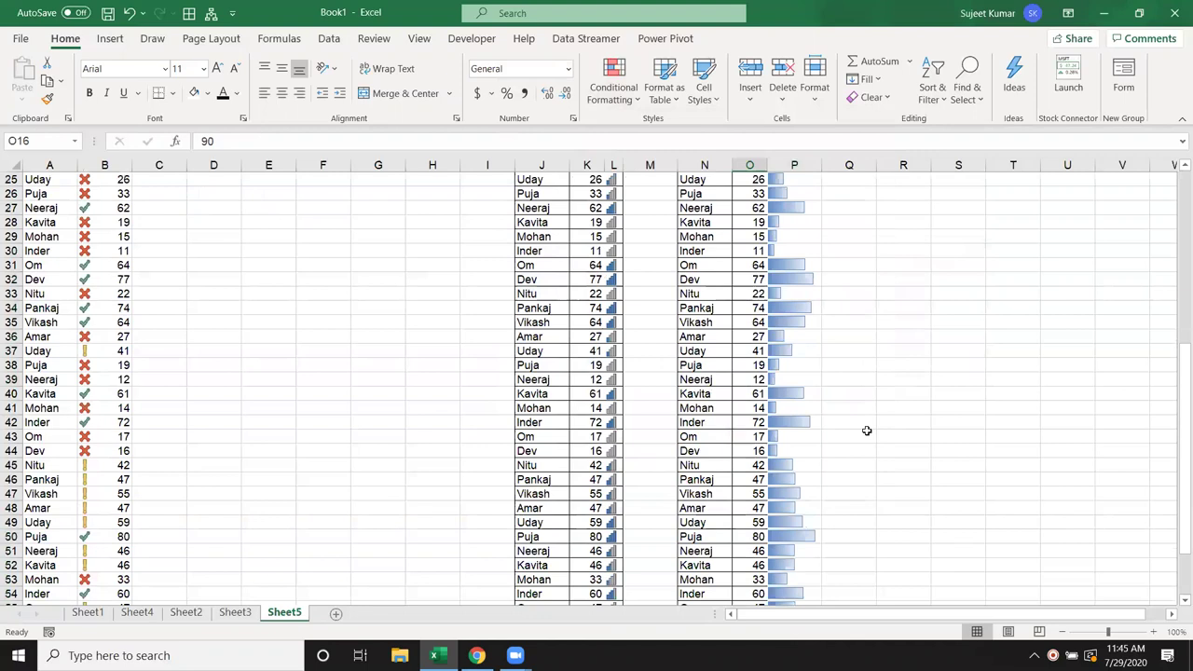
scroll(867, 431, up, 8)
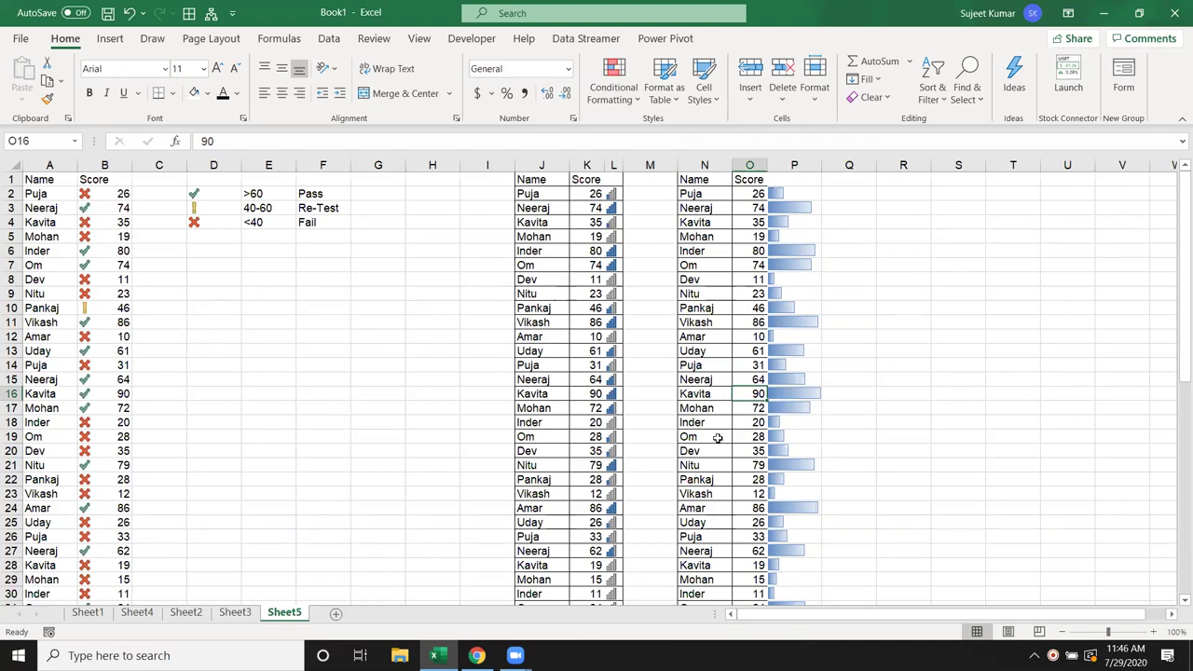
click(224, 617)
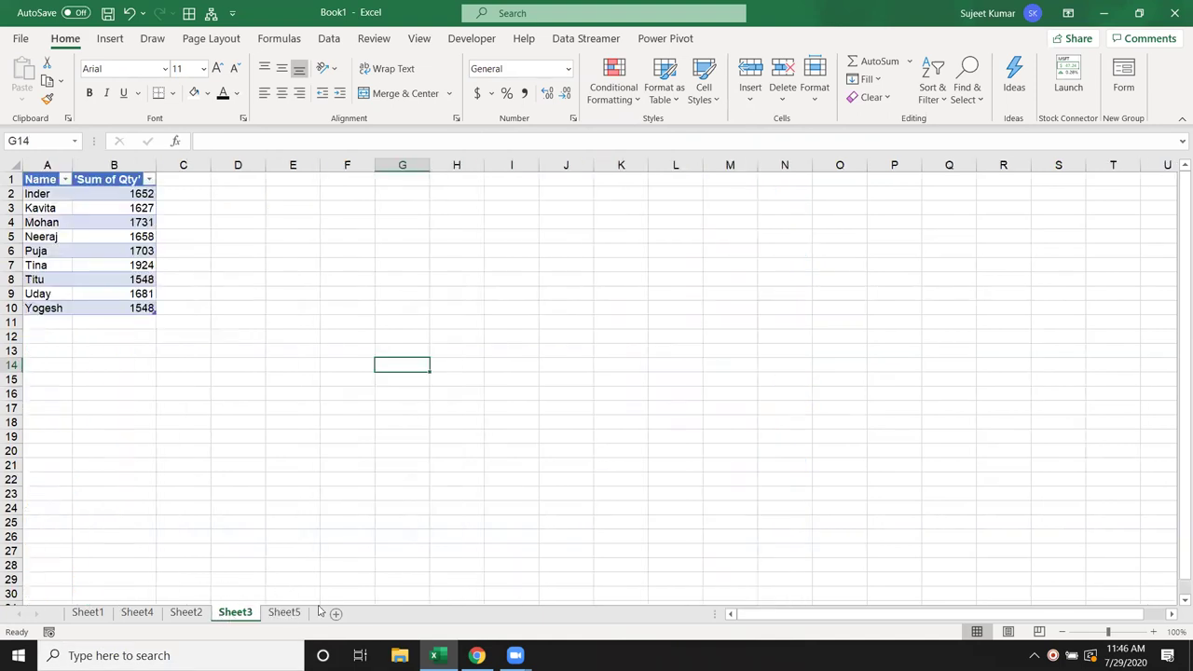
Step: On Sheet4, try a Greater Than 50 highlight rule for Amt, then cancel it
click(177, 617)
click(138, 614)
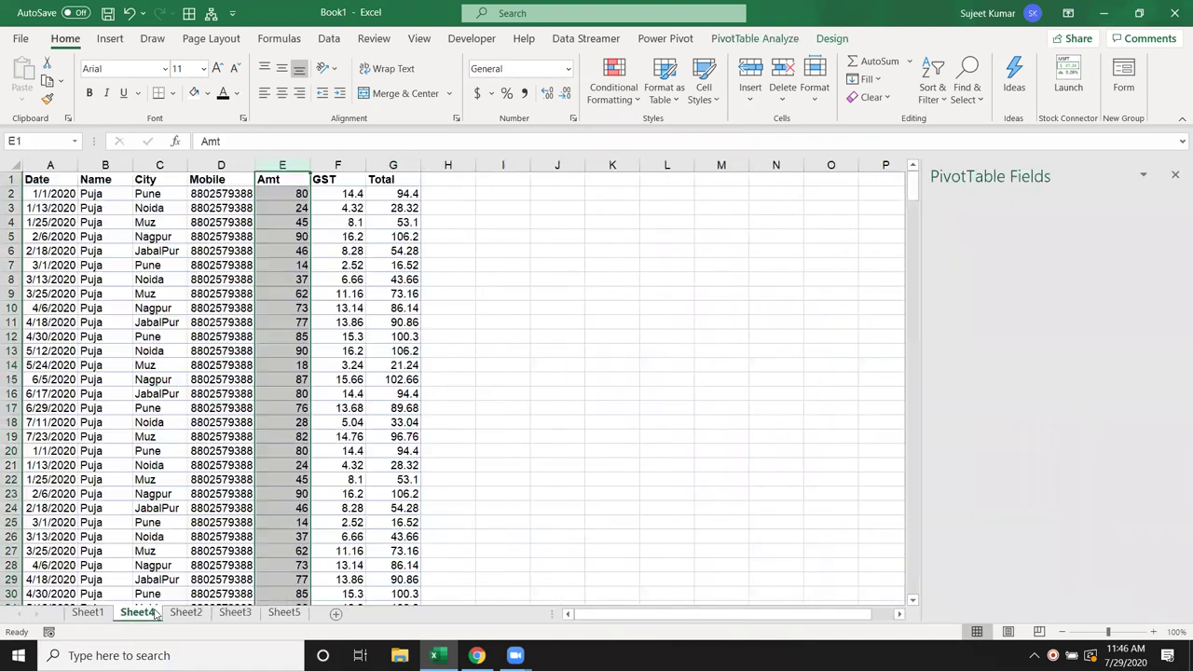
click(616, 107)
mouse_move(660, 130)
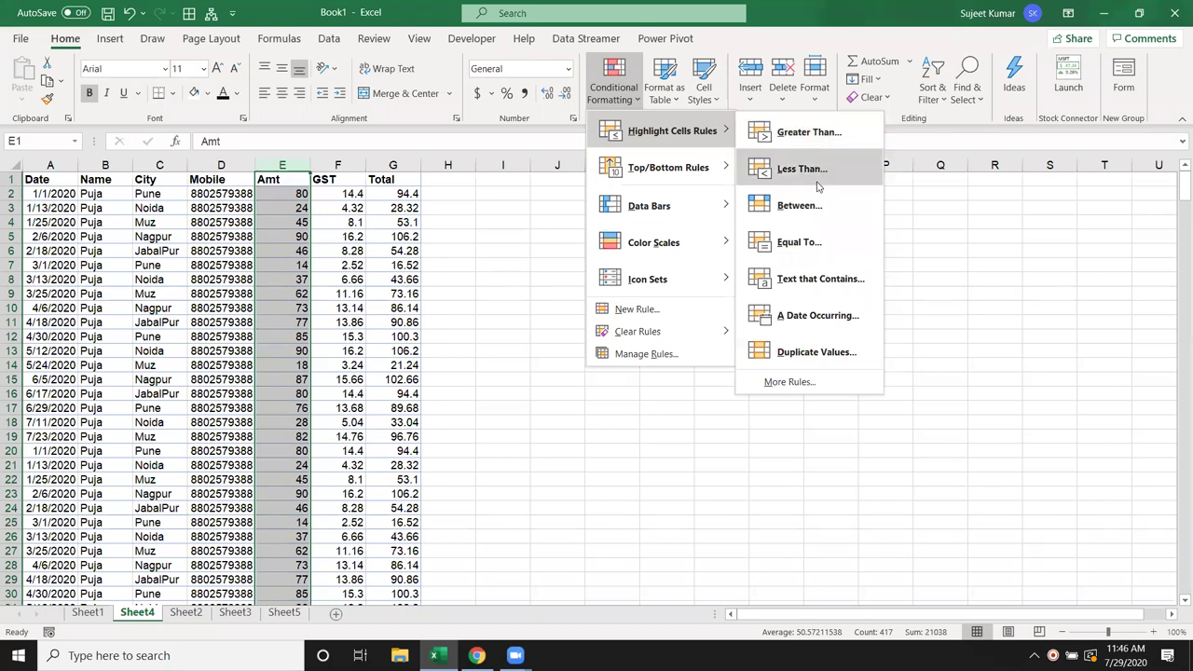
click(809, 133)
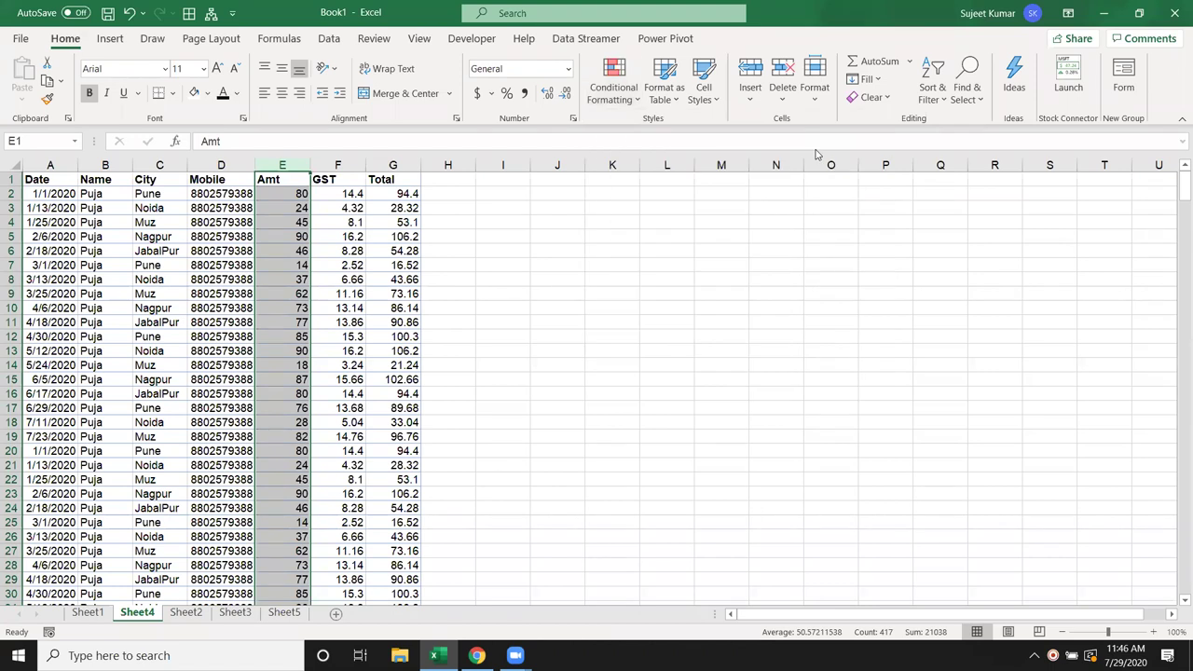
click(650, 317)
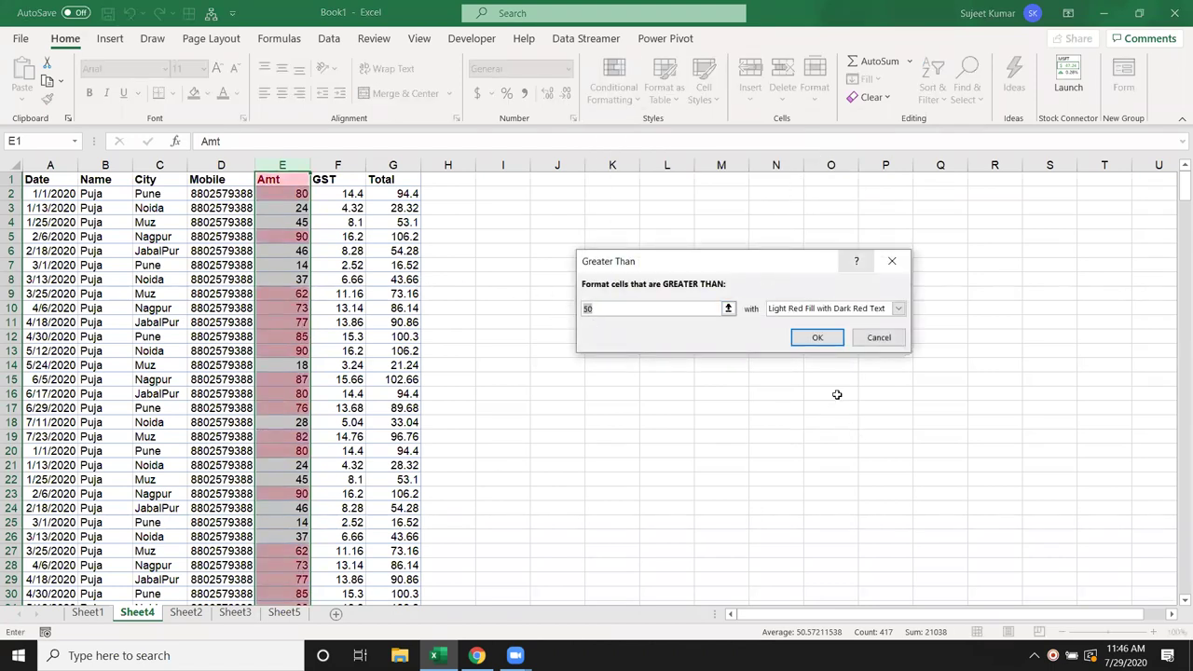
click(878, 339)
click(623, 110)
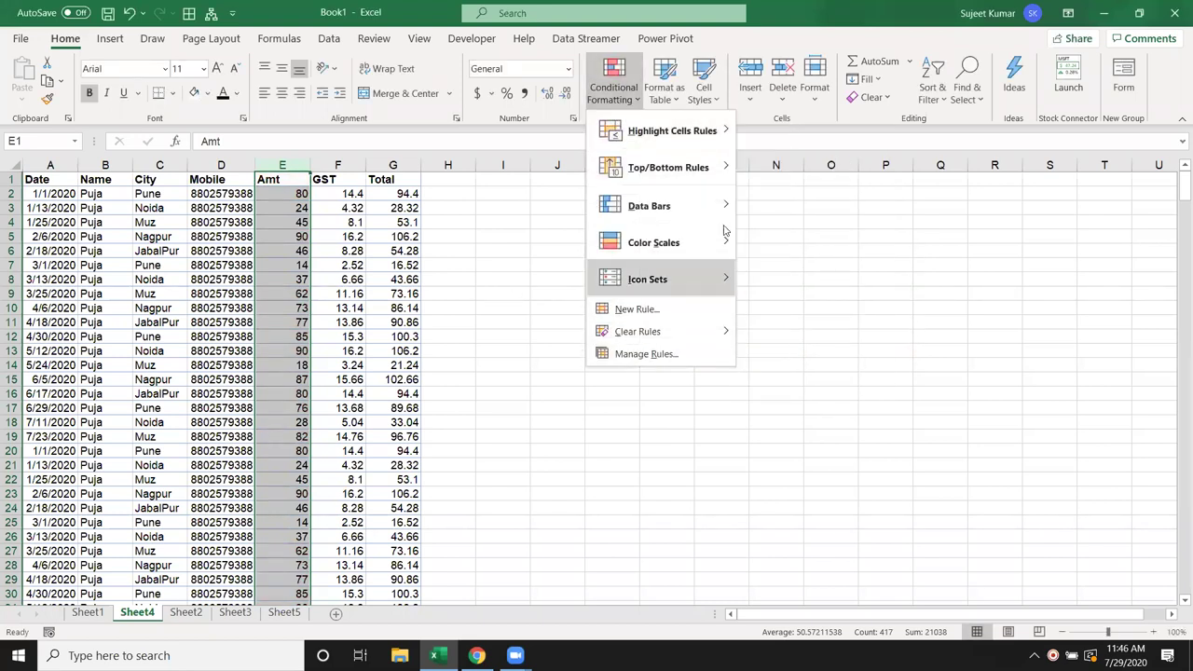
Step: Create a new rule matching Amt cell values not between 50 and 80
click(689, 311)
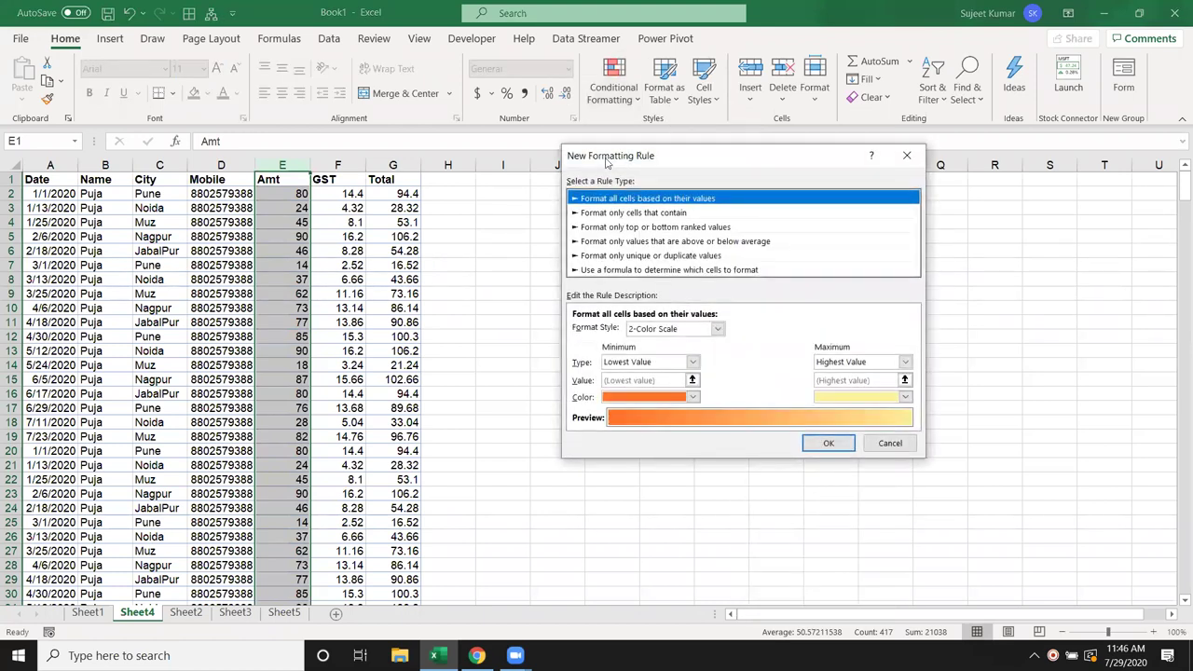
drag(601, 161, 590, 156)
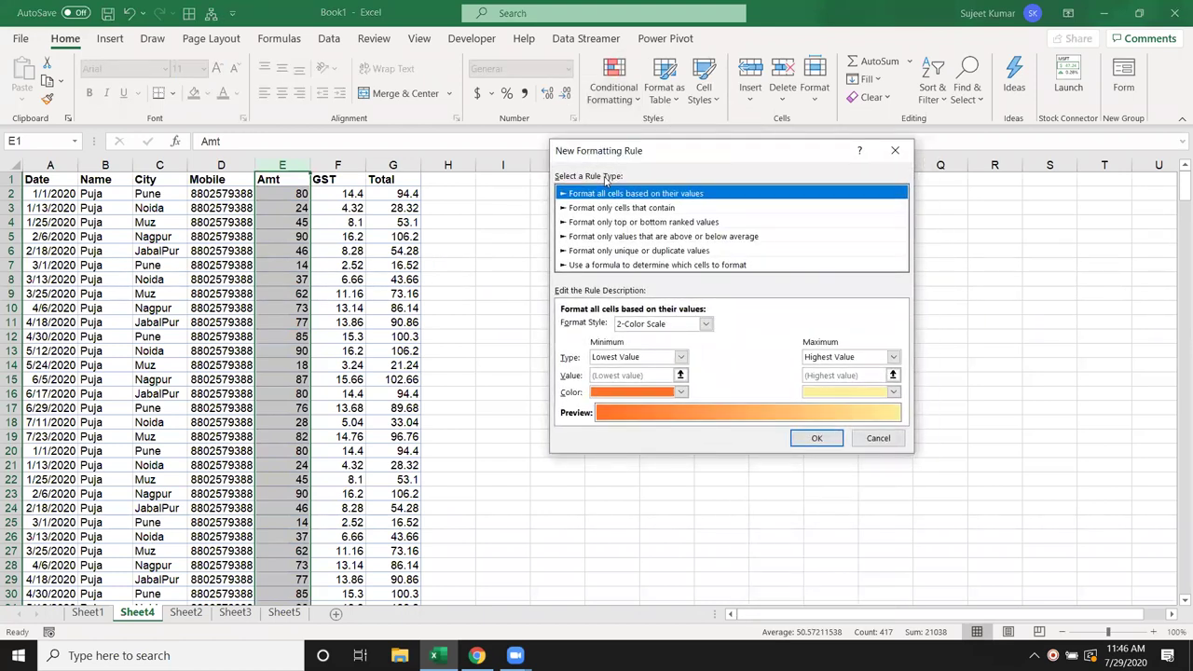
click(627, 322)
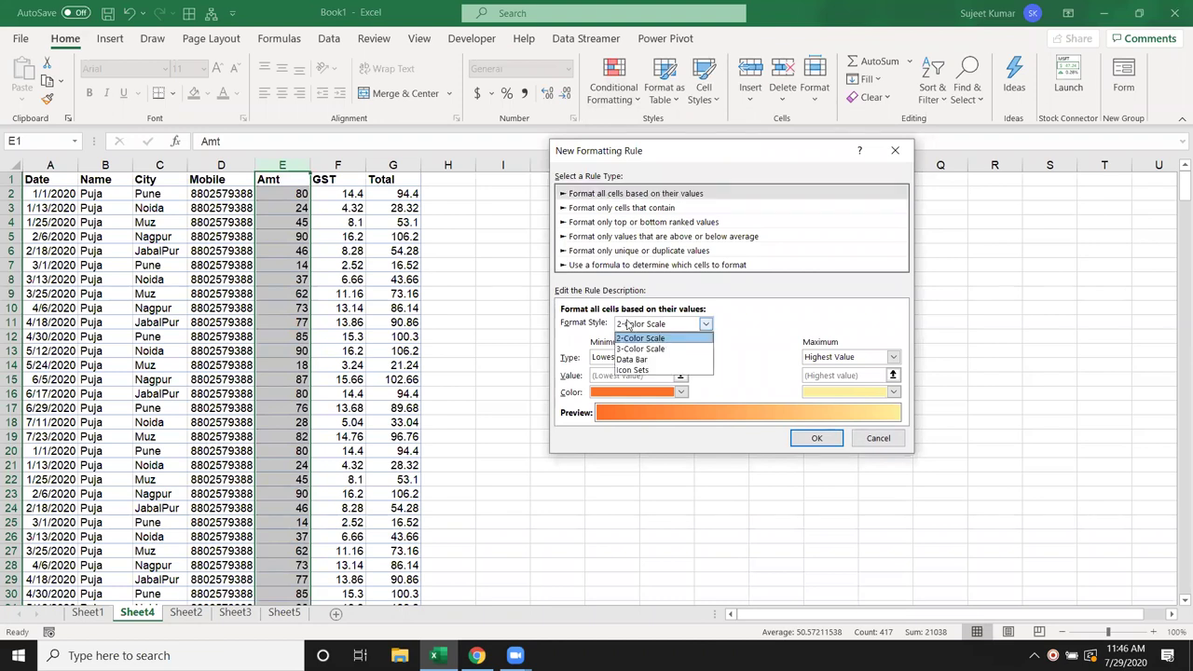
click(758, 323)
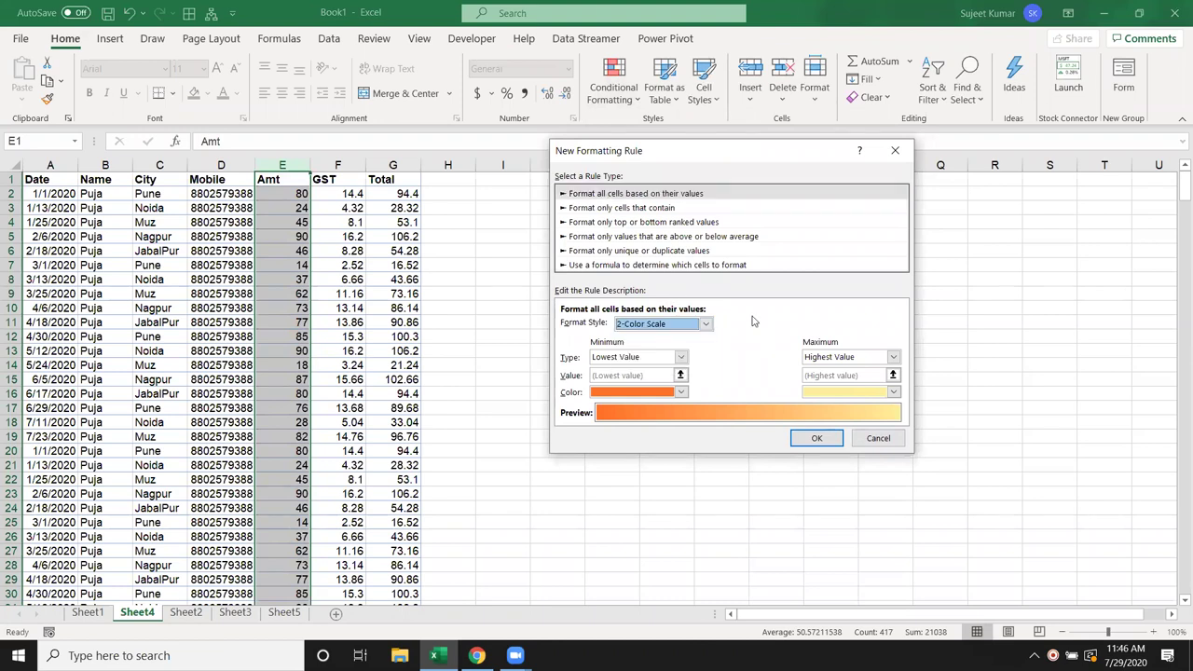
click(635, 210)
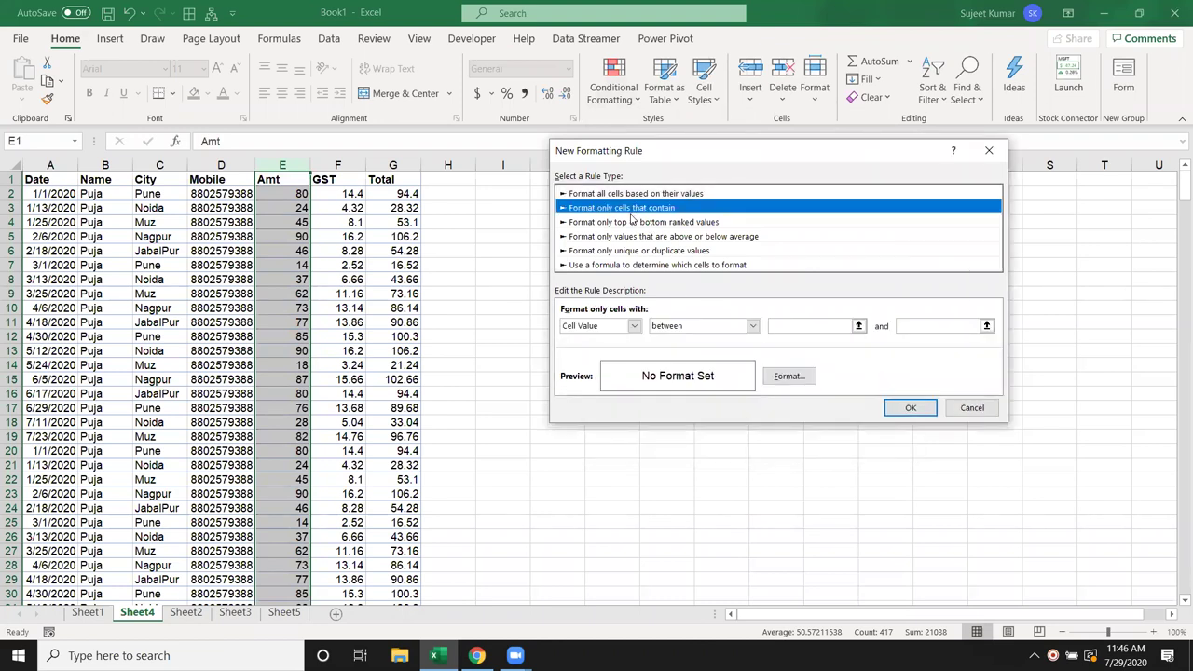
click(678, 328)
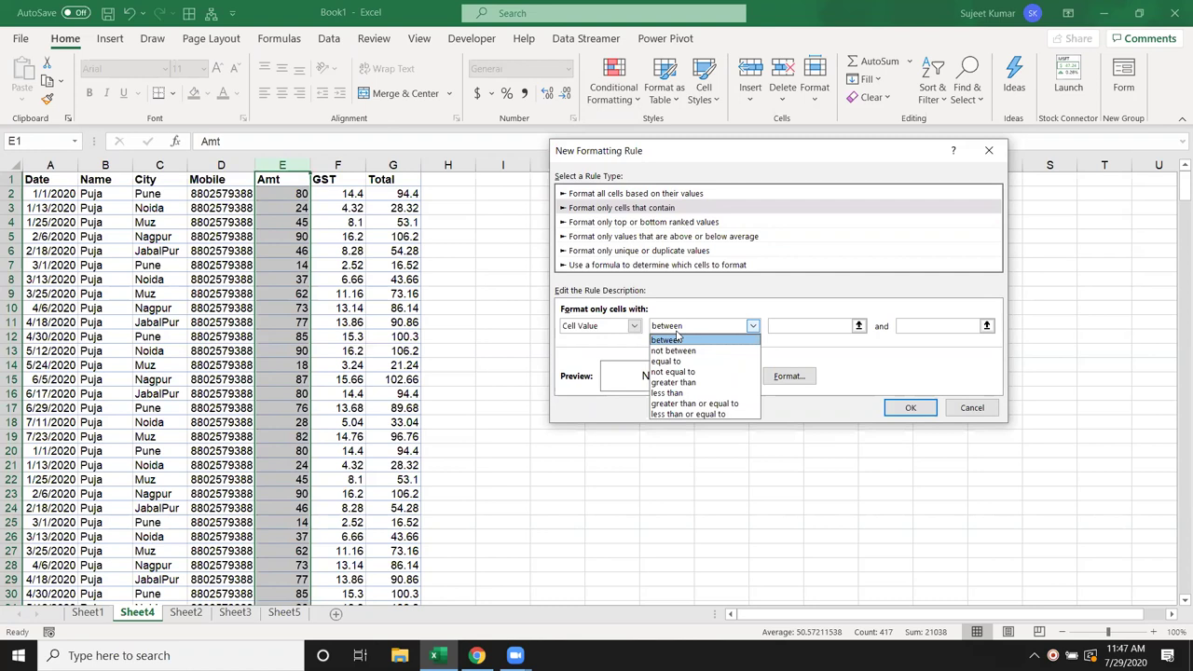
click(675, 350)
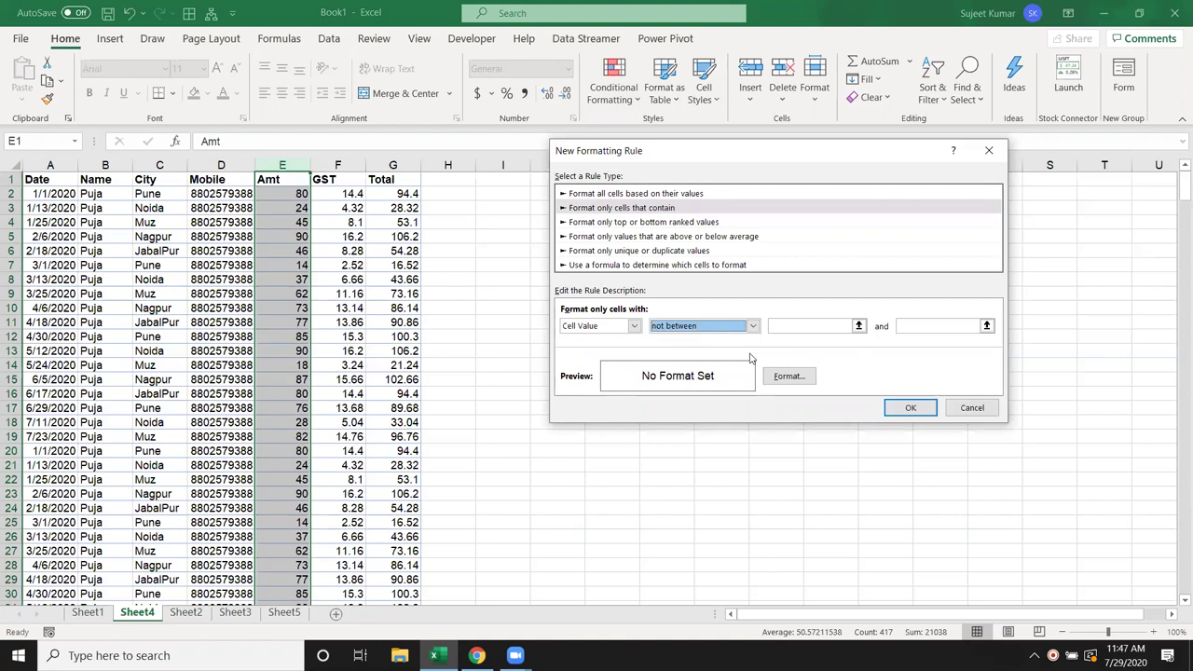
click(807, 326)
text(50)
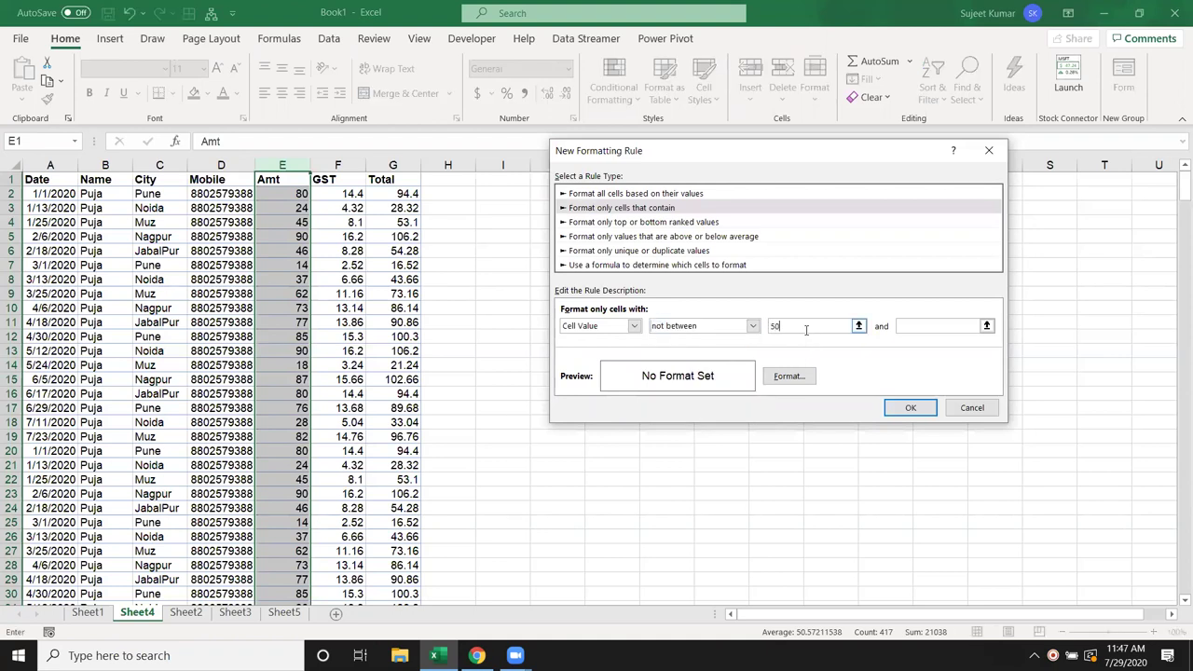
click(954, 327)
text(80)
Step: Give the rule a yellow fill and apply it, then undo it
click(784, 380)
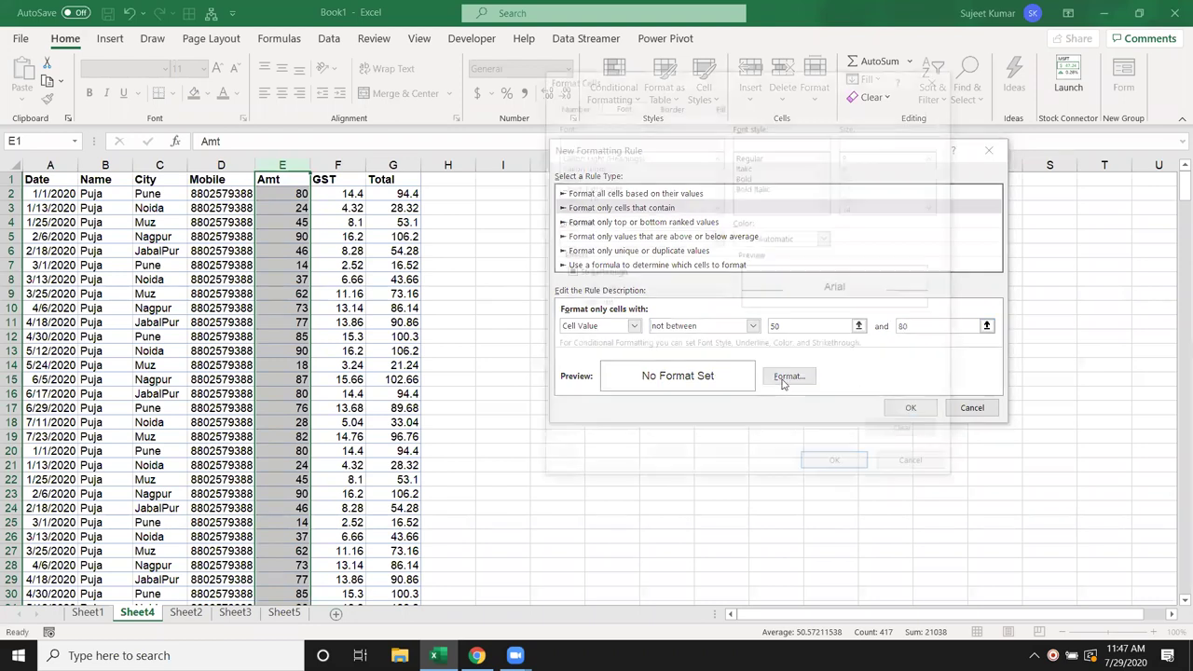
click(720, 106)
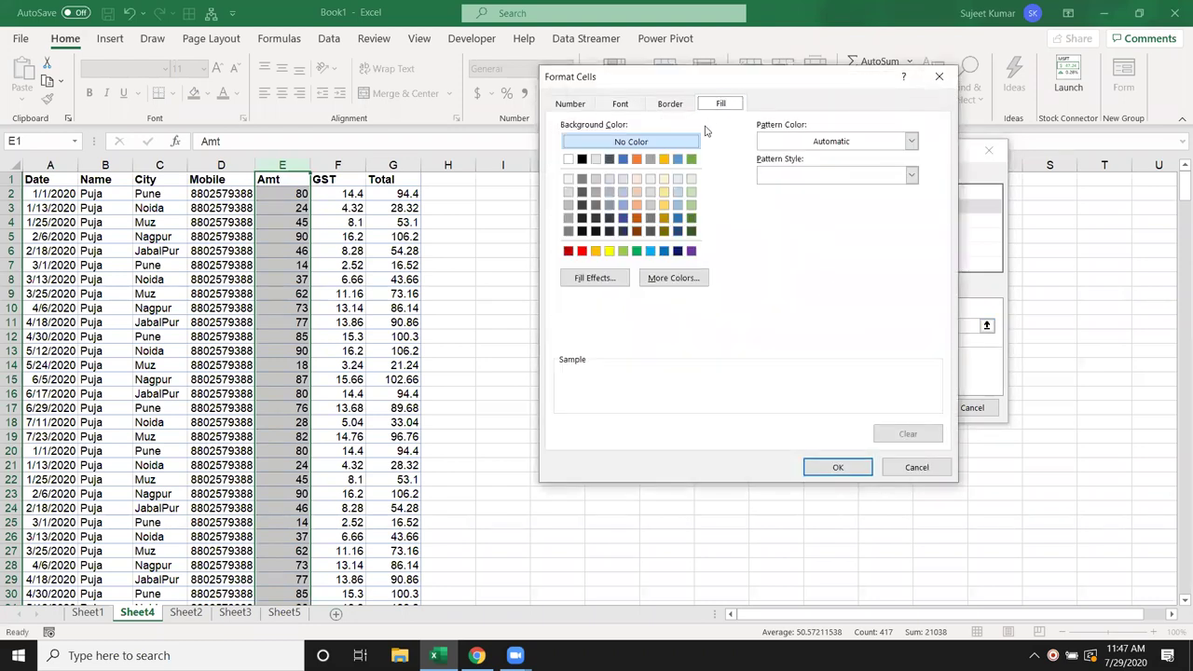
click(610, 251)
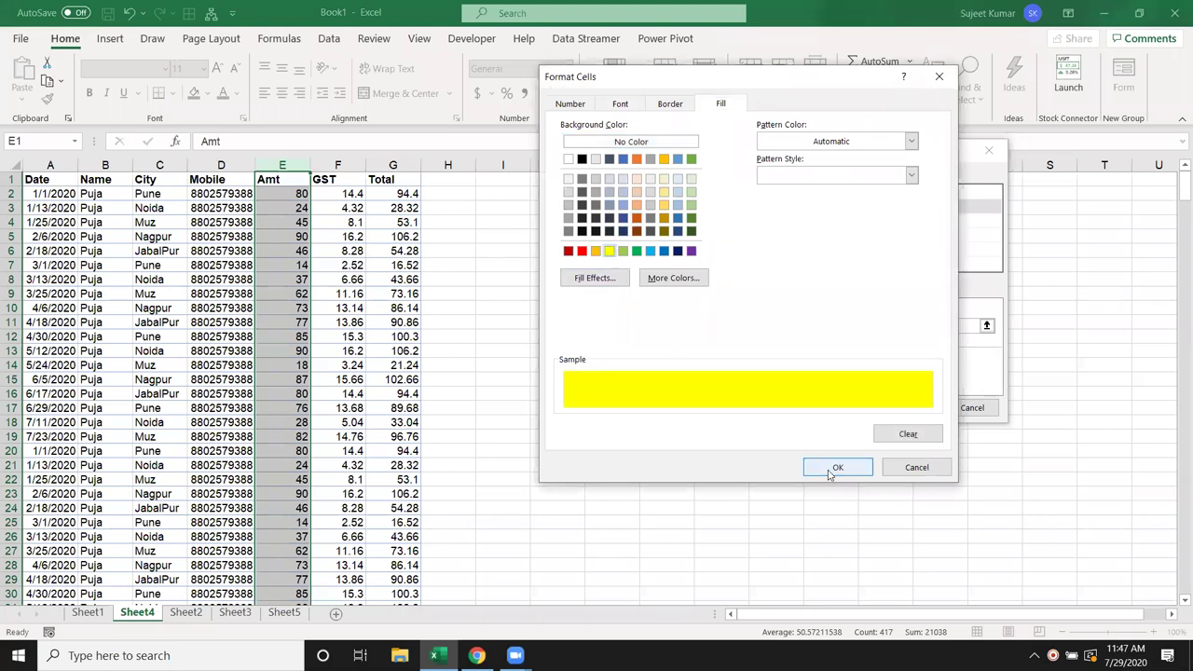
click(837, 467)
click(910, 407)
scroll(410, 471, down, 3)
scroll(410, 471, up, 3)
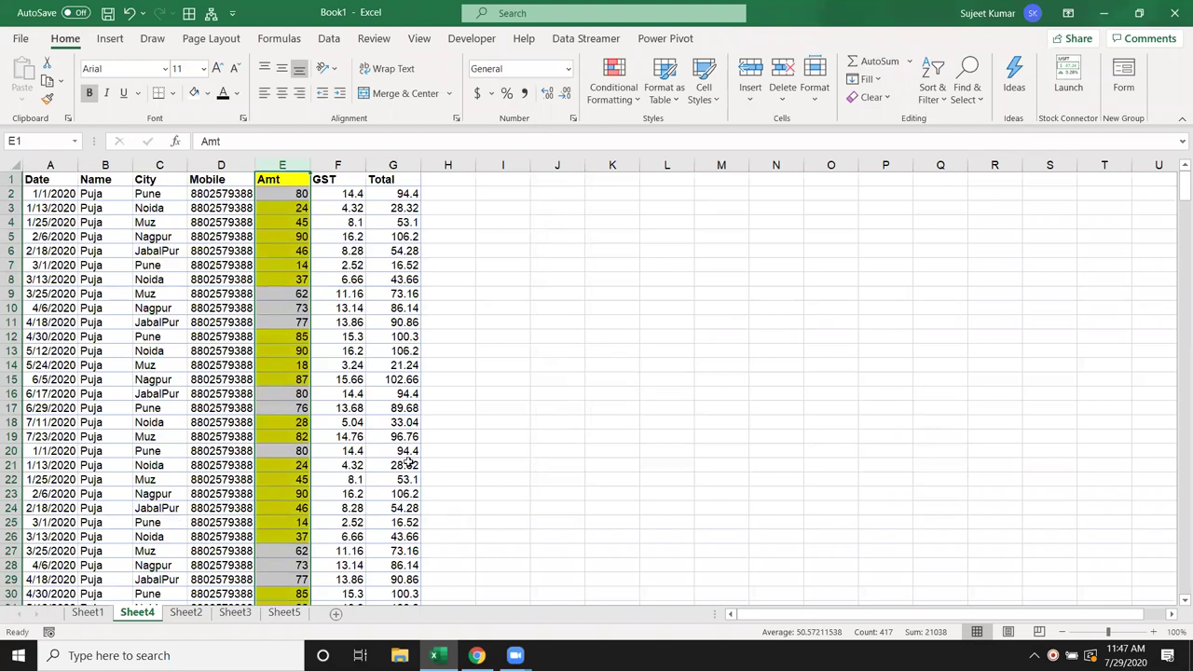
key(ctrl+z)
Step: Explore a New Rule for cells containing Specific Text, then cancel it
click(613, 86)
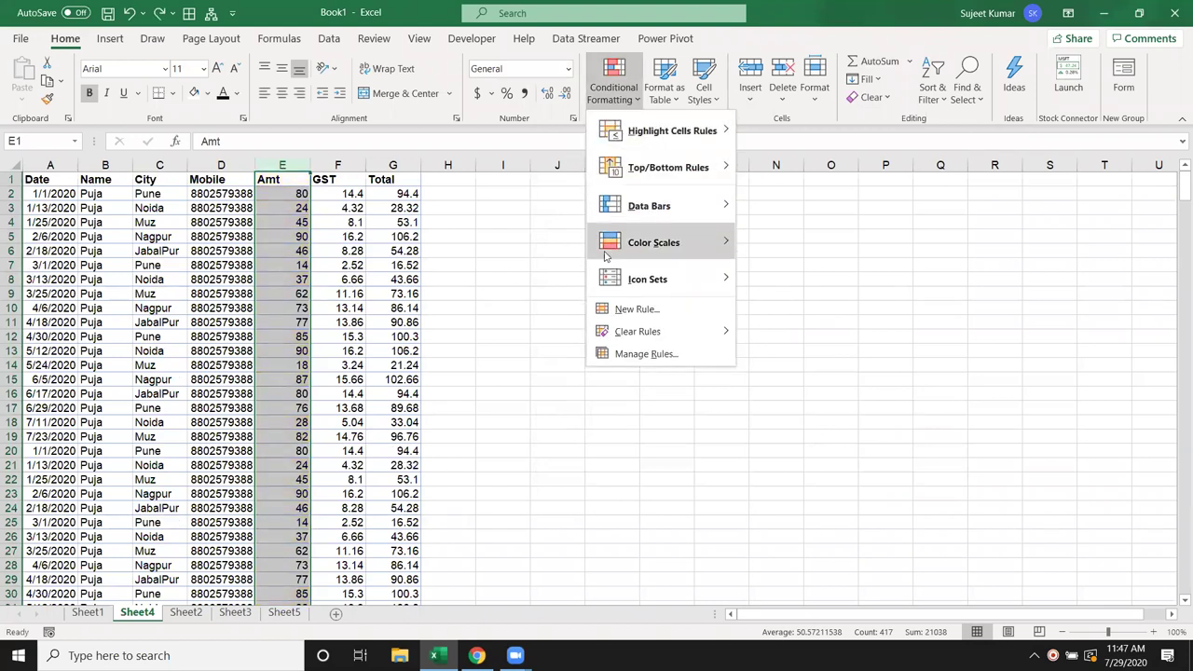
click(611, 309)
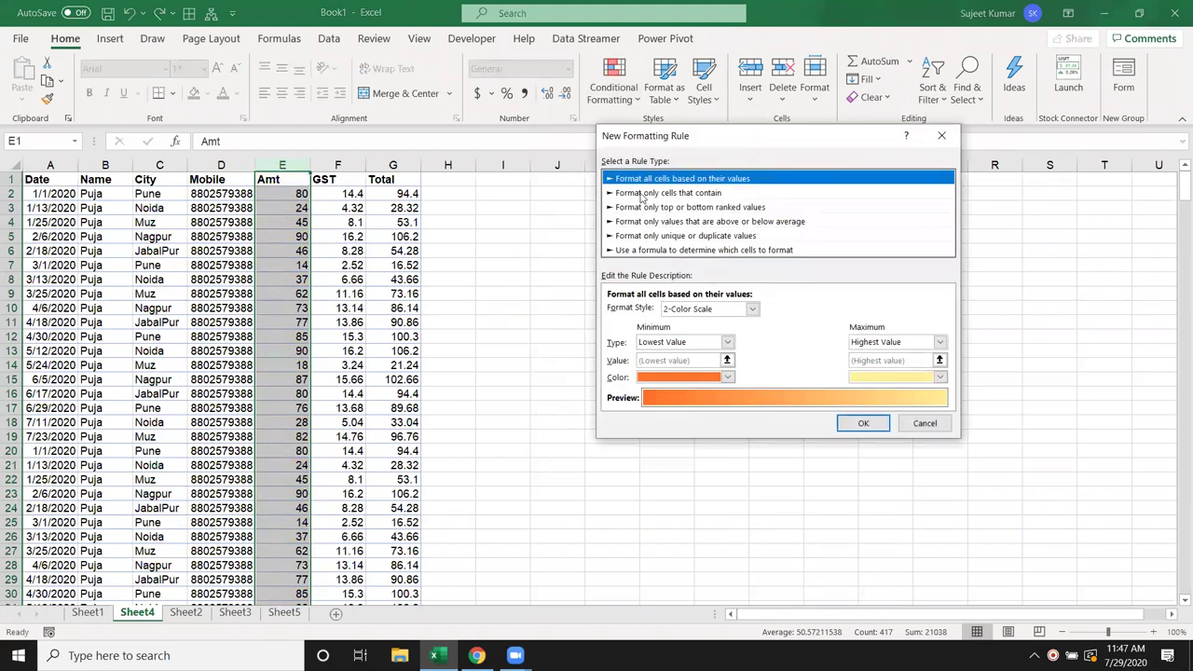
click(641, 193)
click(799, 311)
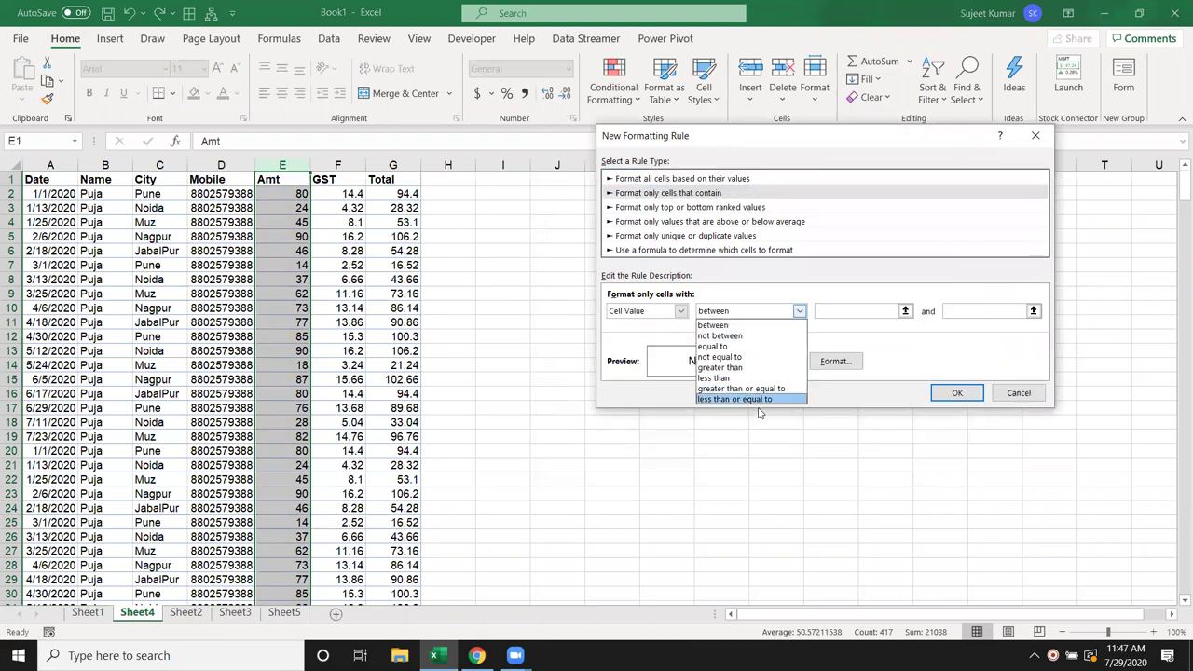
click(876, 344)
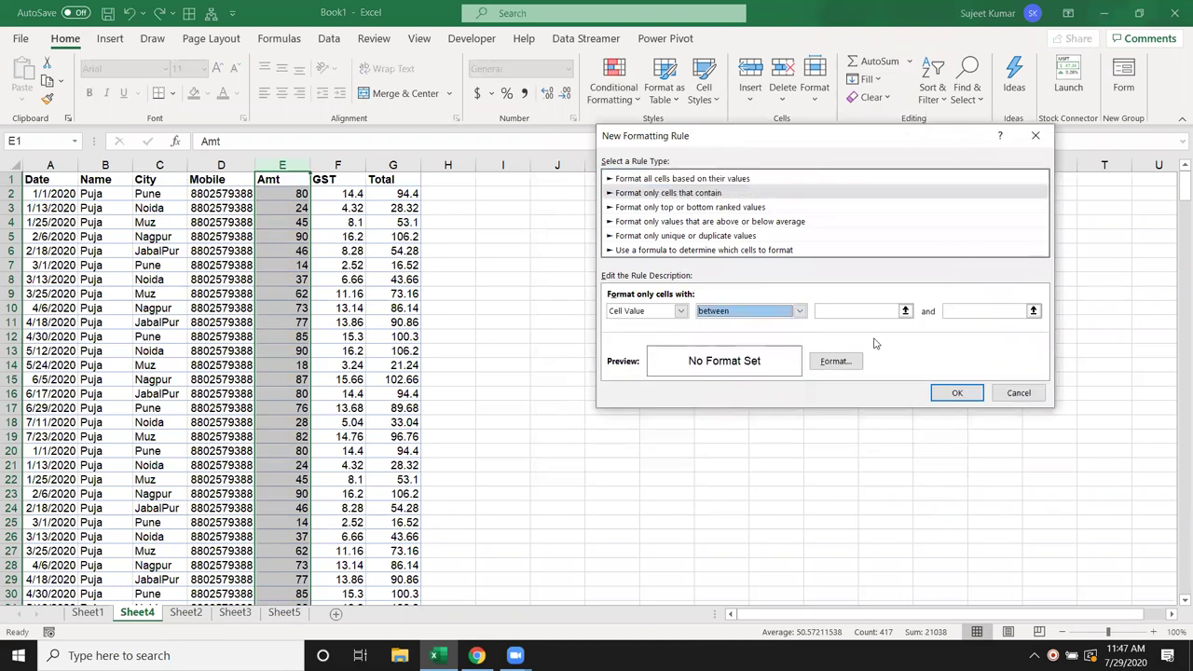
click(641, 313)
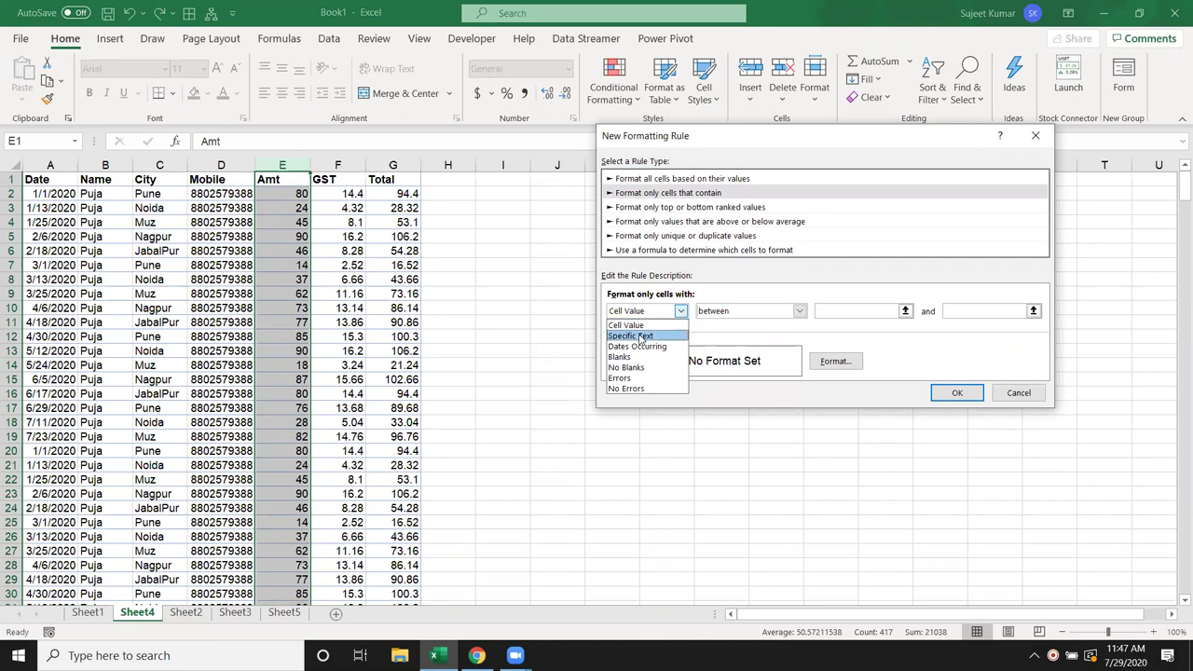
click(641, 337)
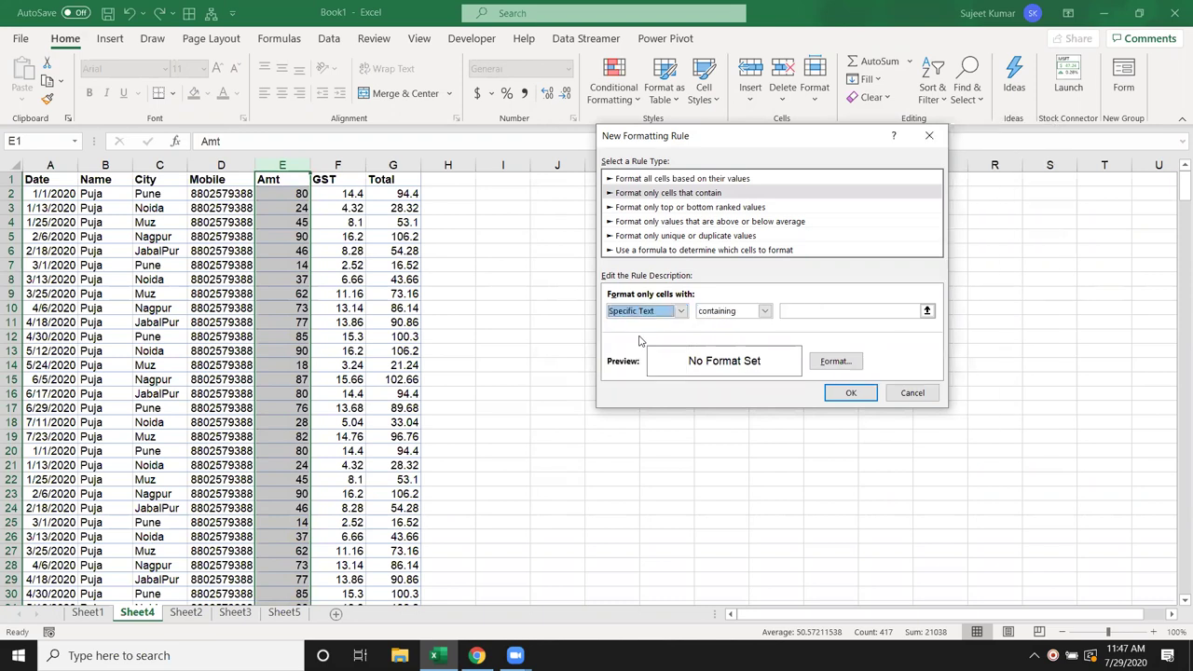
click(930, 136)
Step: Select the City column from C1 down and open Conditional Formatting
click(173, 239)
click(159, 178)
key(ctrl+shift+Down)
click(613, 87)
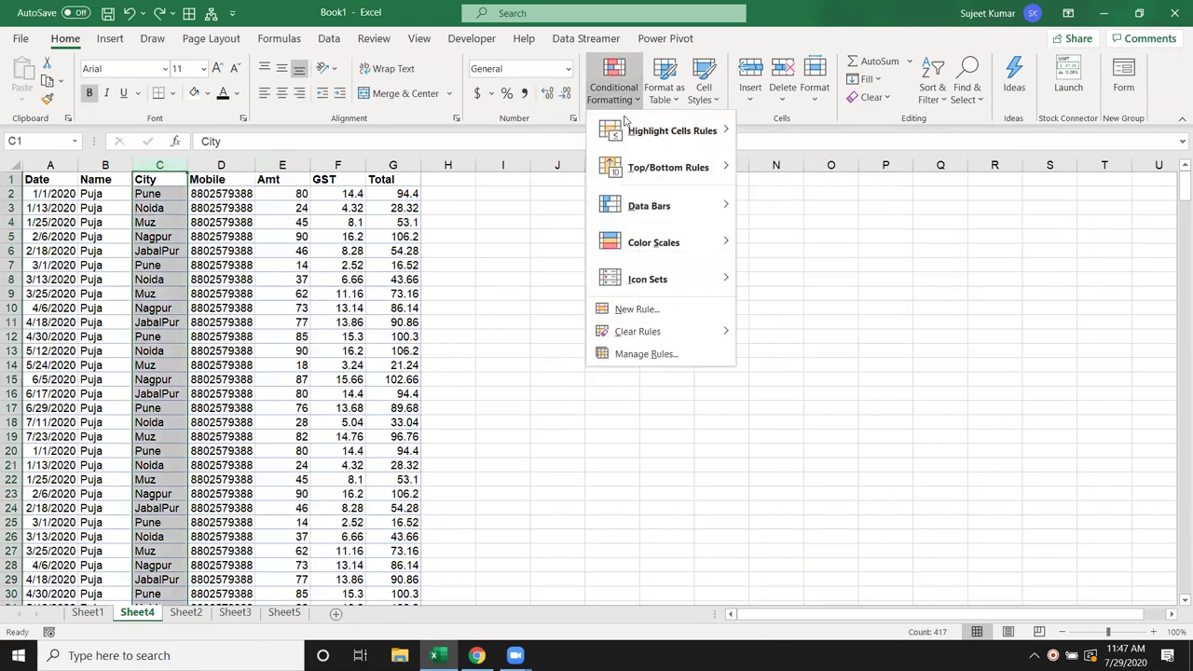
mouse_move(671, 131)
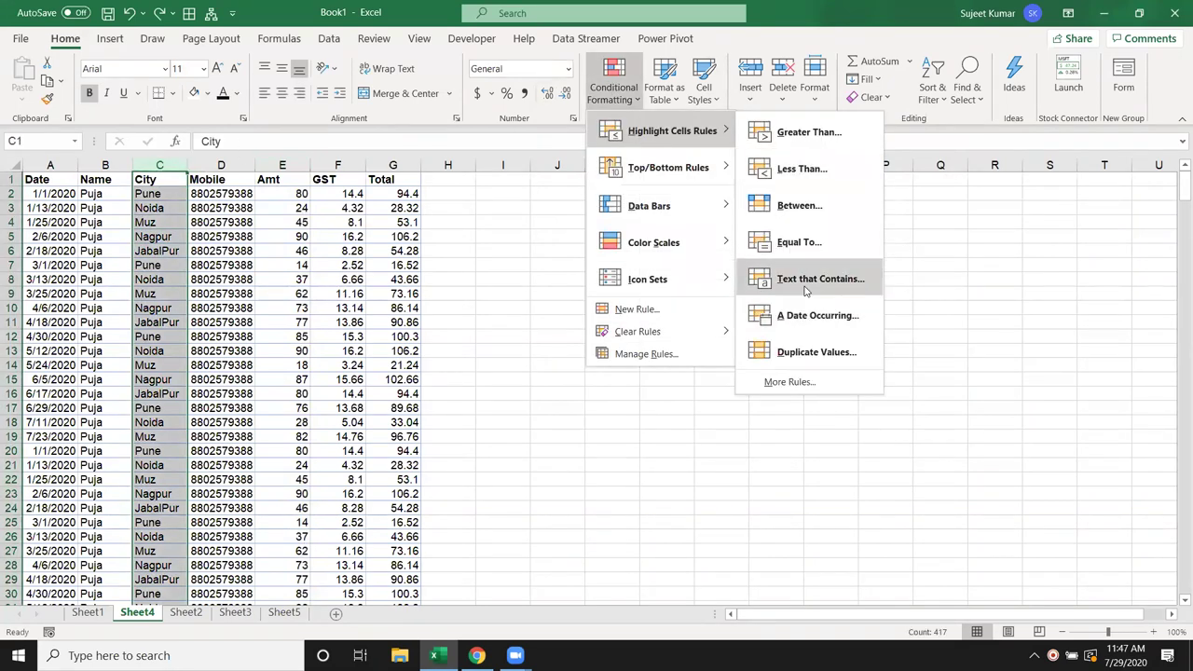
click(807, 291)
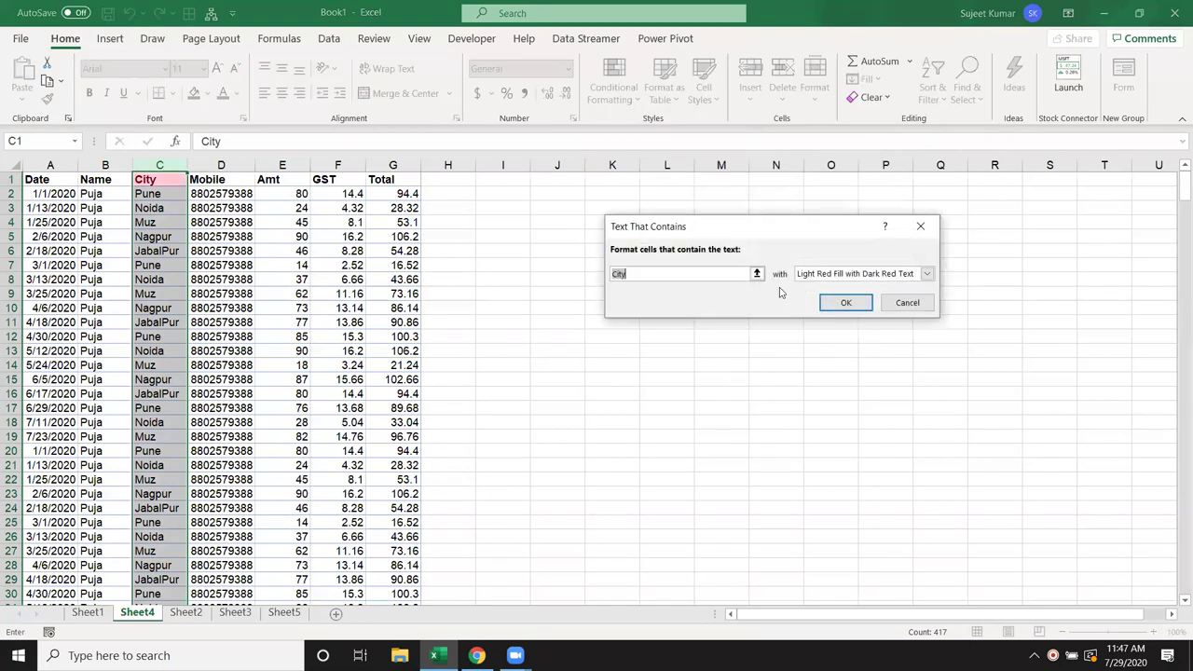
text(Muz)
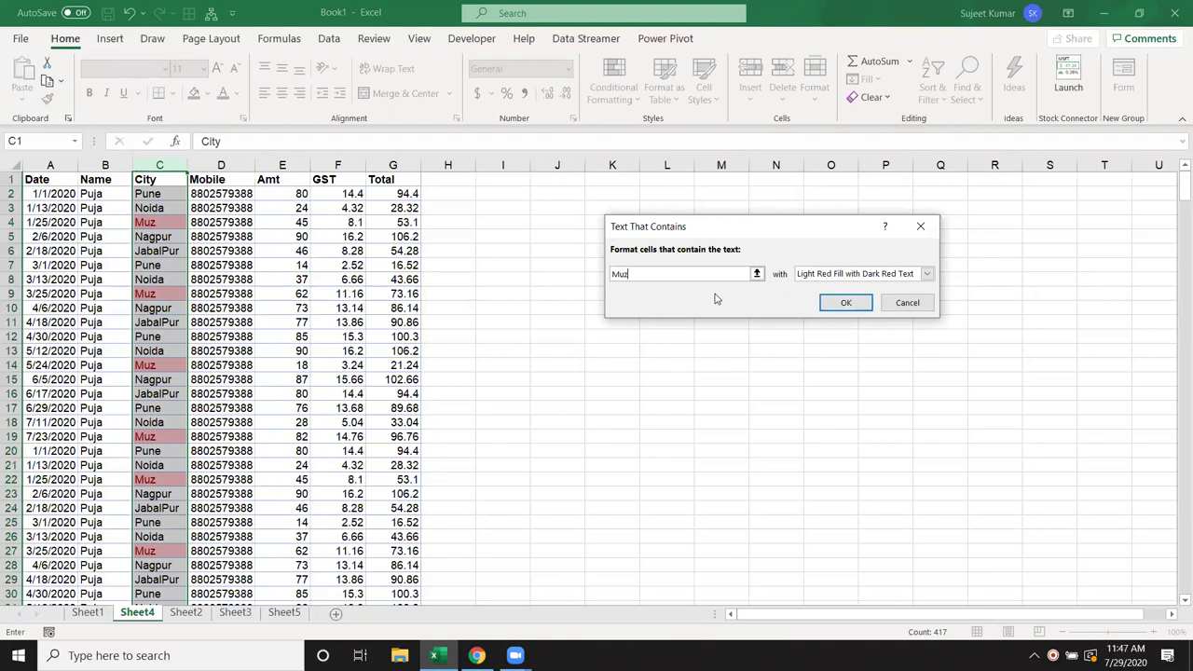
key(Escape)
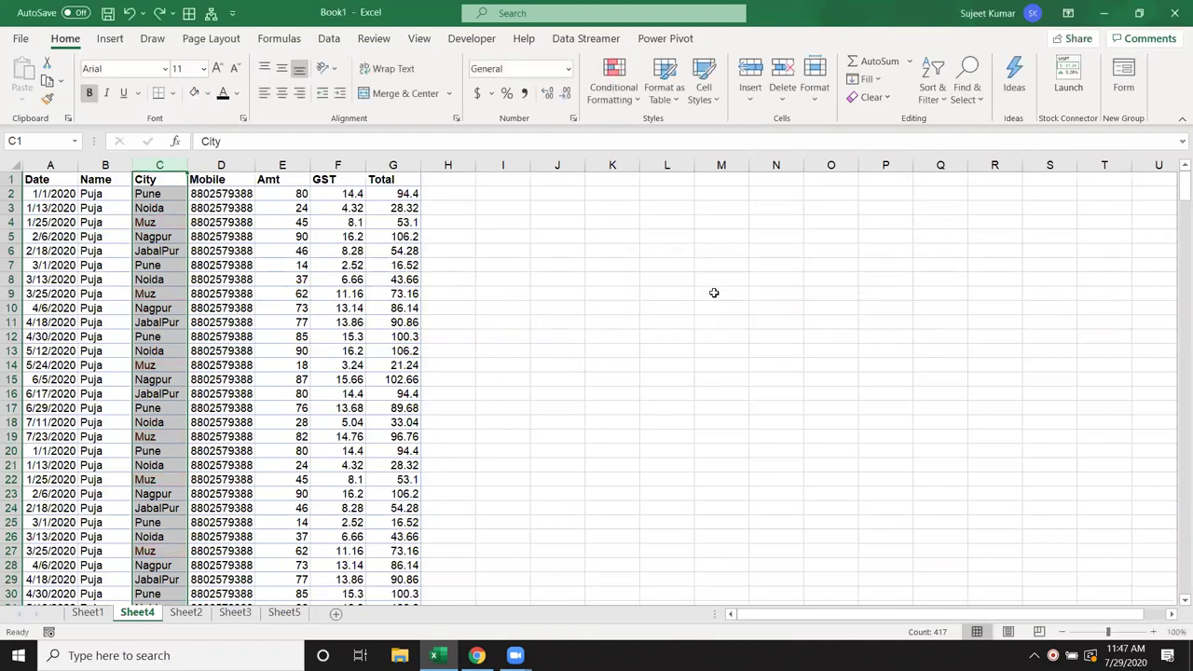
click(606, 98)
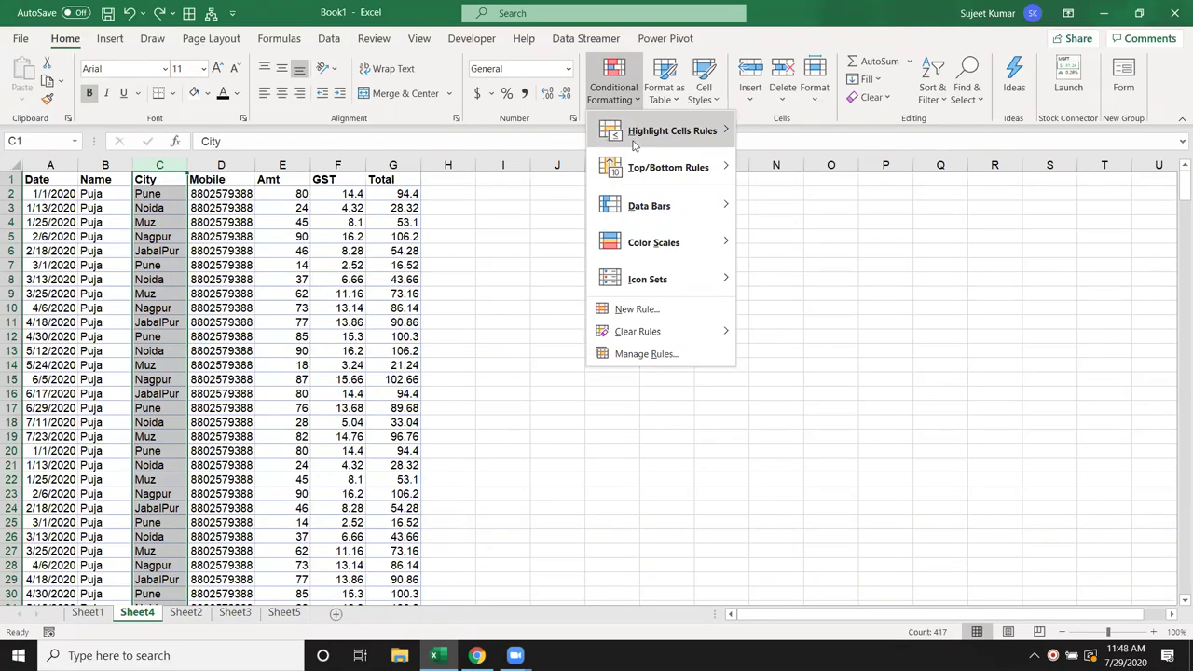
Step: Set up a Specific Text rule for City cells beginning with 'Muz'
click(669, 319)
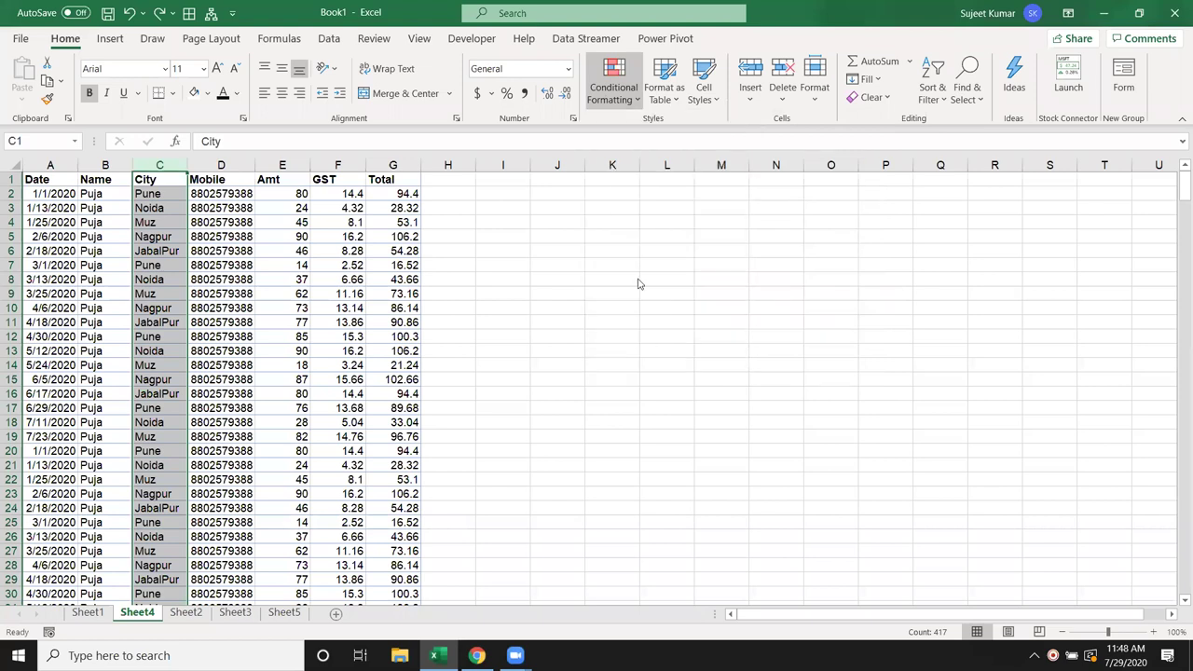
click(630, 179)
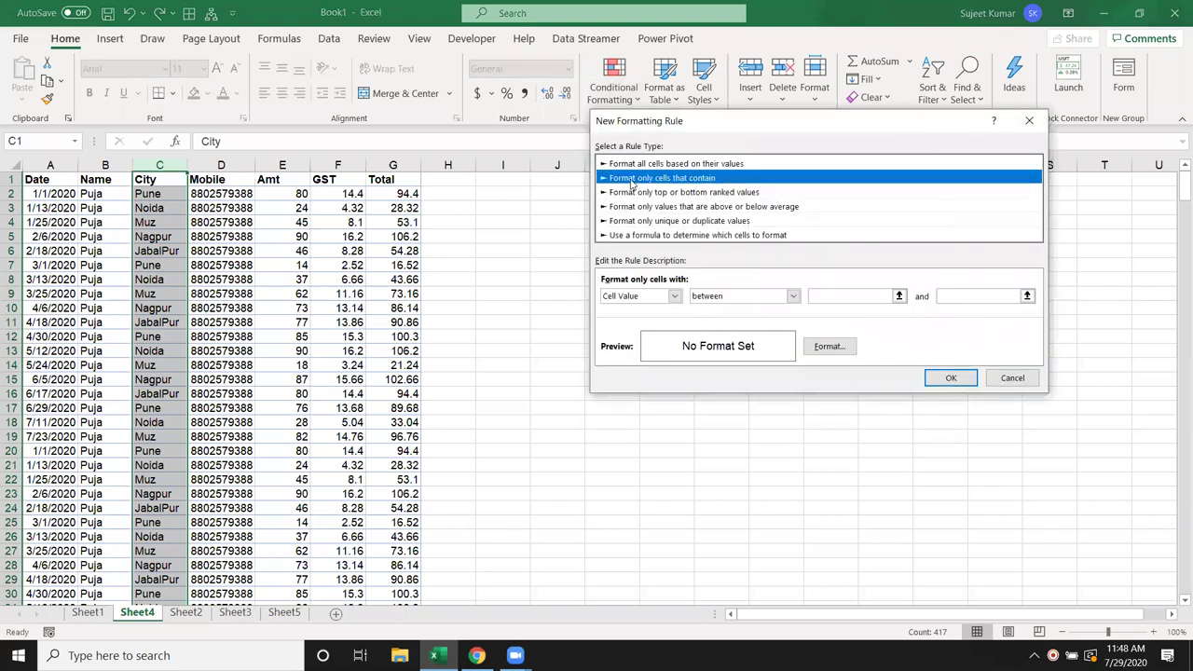
click(637, 297)
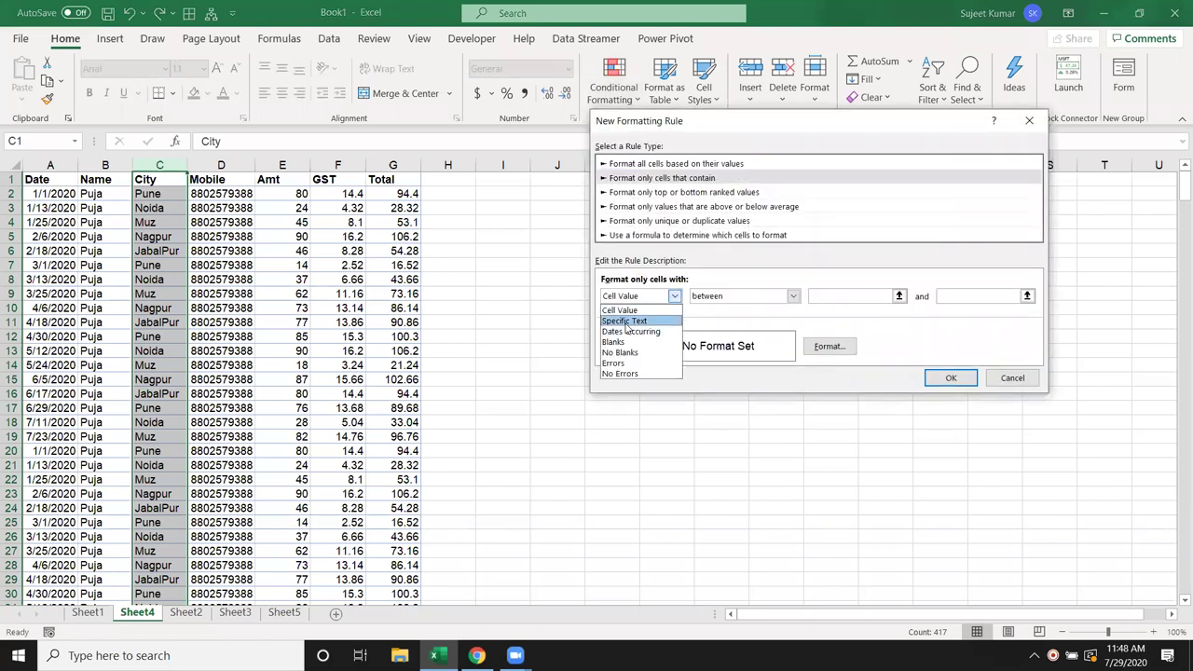
click(624, 320)
click(708, 296)
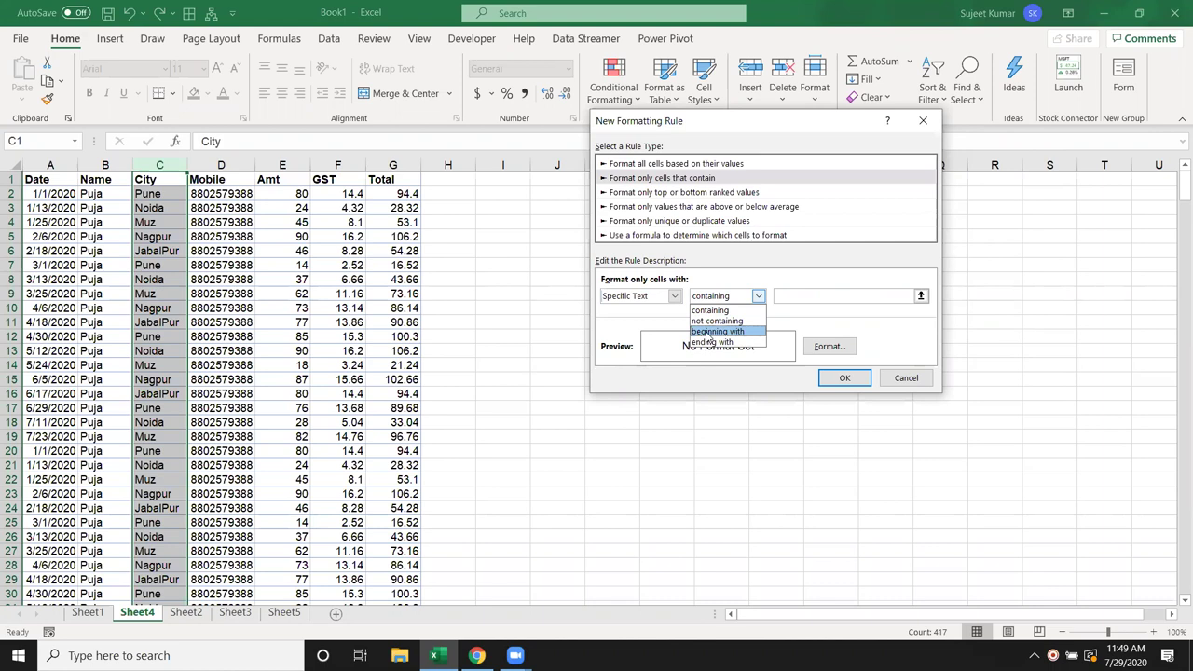
click(715, 332)
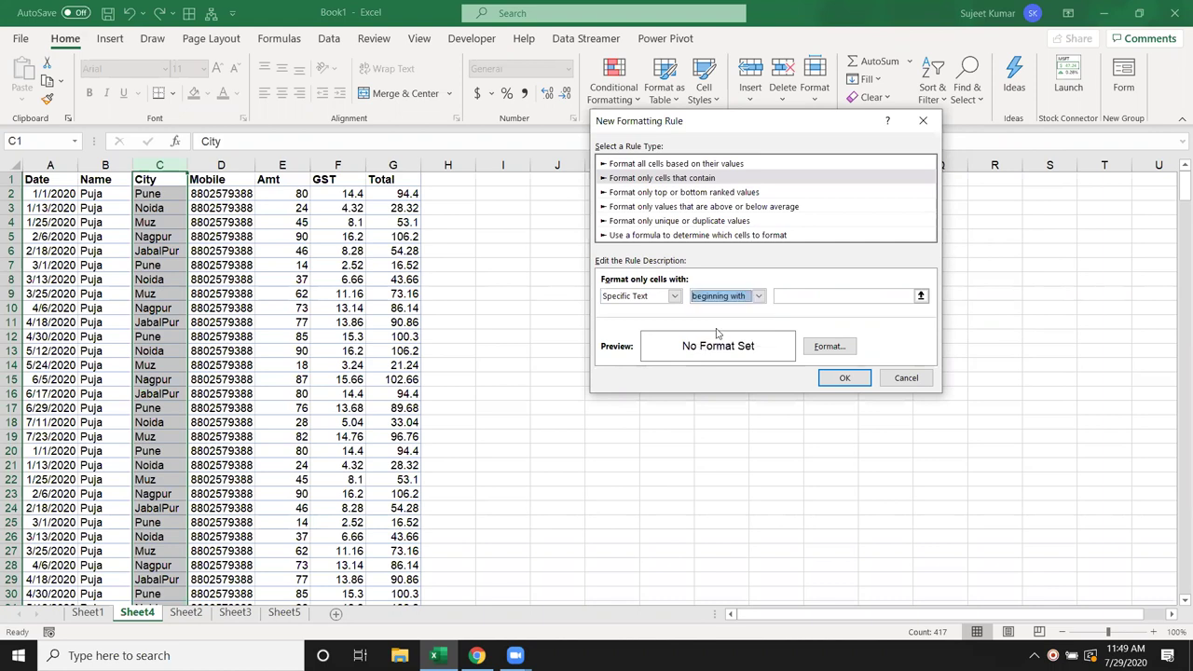
click(798, 299)
text(Muz)
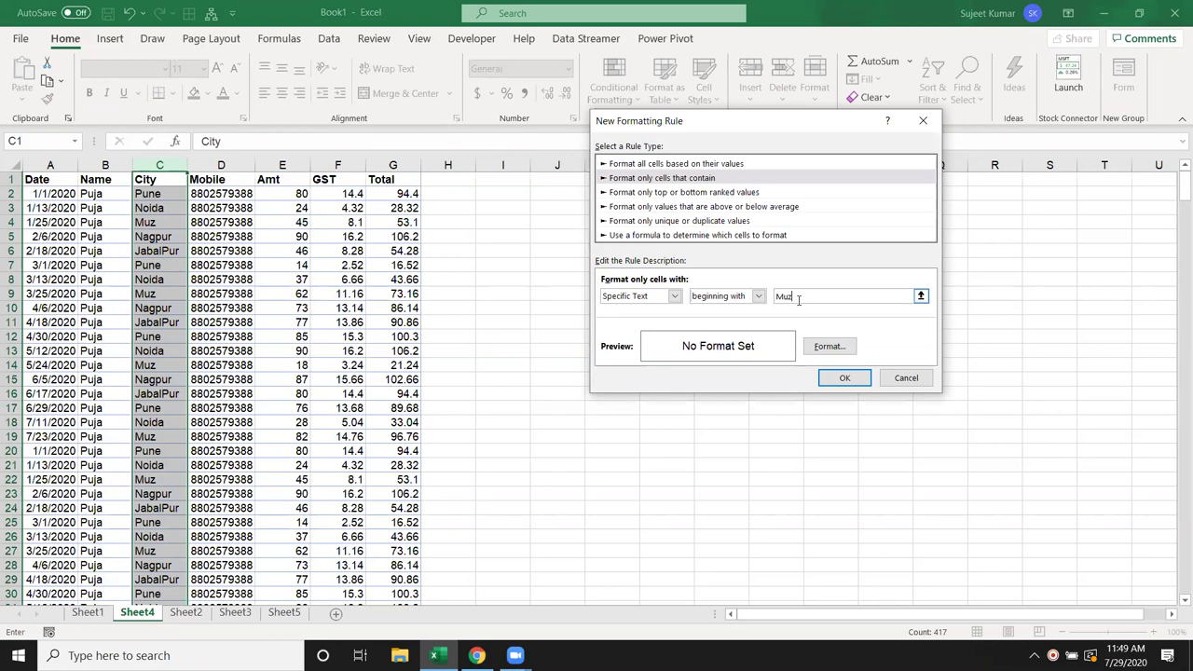
Step: Abandon the Muz rule and add a new blank worksheet, Sheet6
click(694, 296)
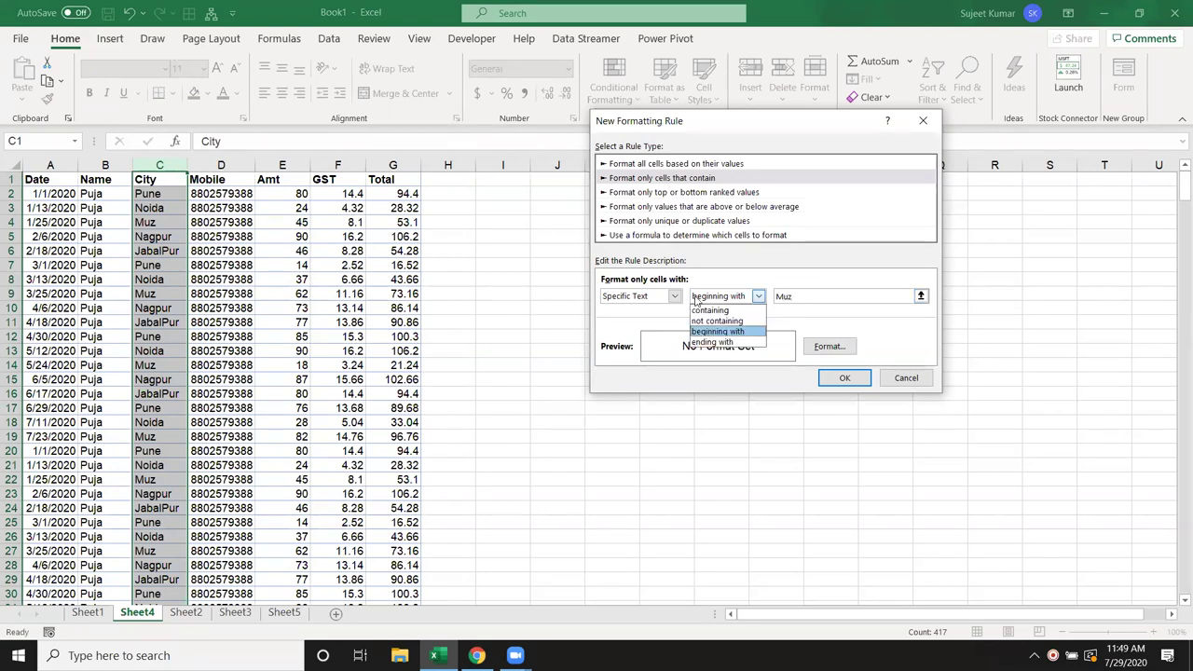
click(647, 303)
click(648, 304)
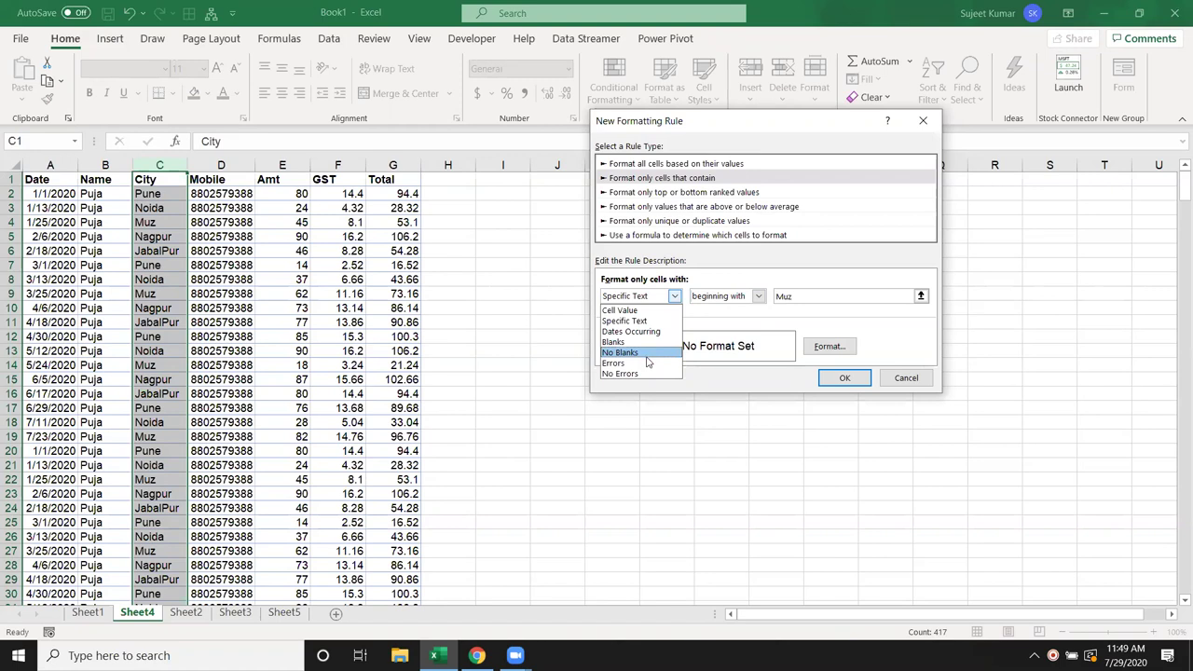
click(447, 406)
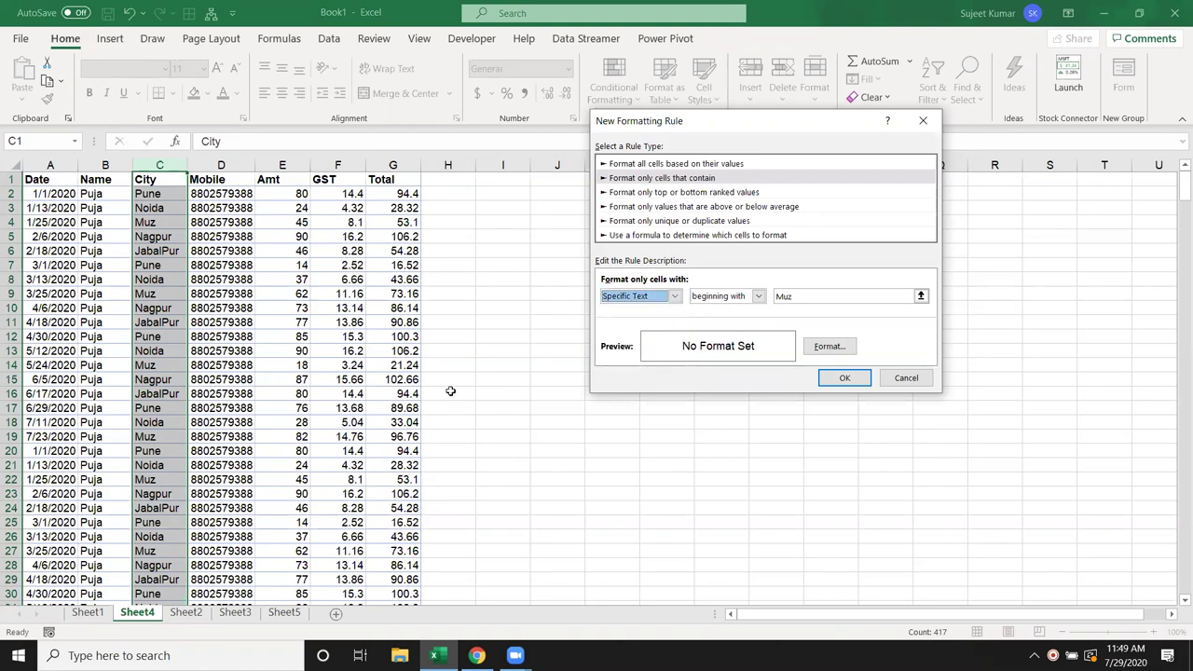
key(Escape)
click(337, 612)
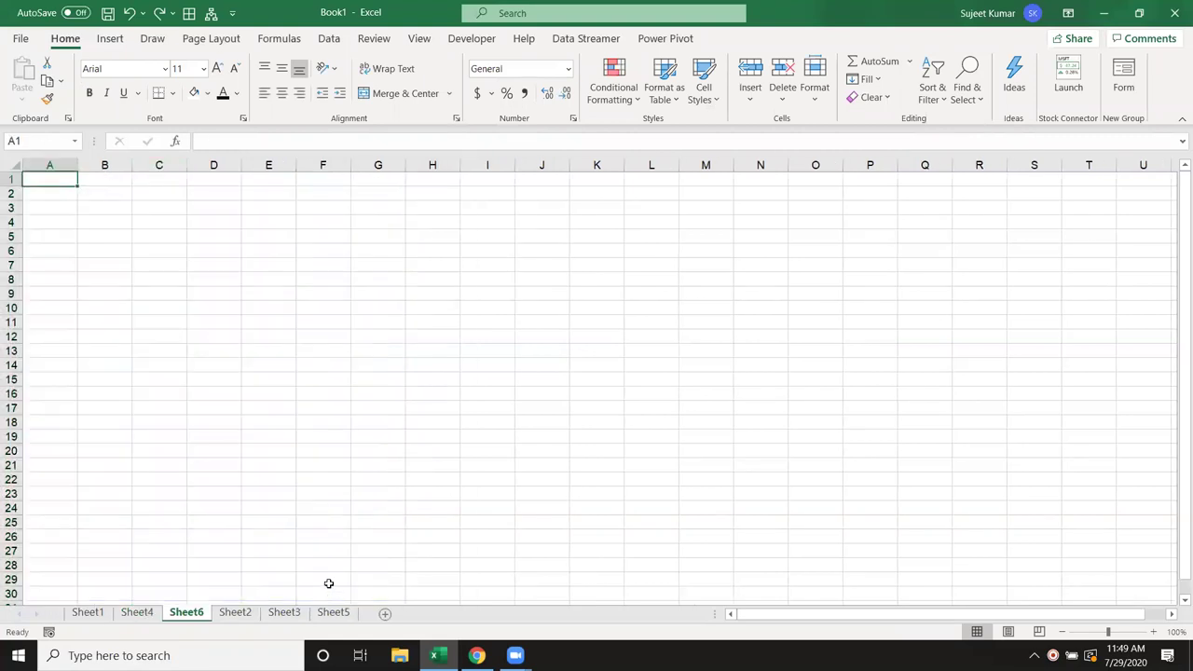
Step: Enter =NA() in A1 and fill it down and across the block A1:I18
text(=r)
key(BackSpace)
text(np)
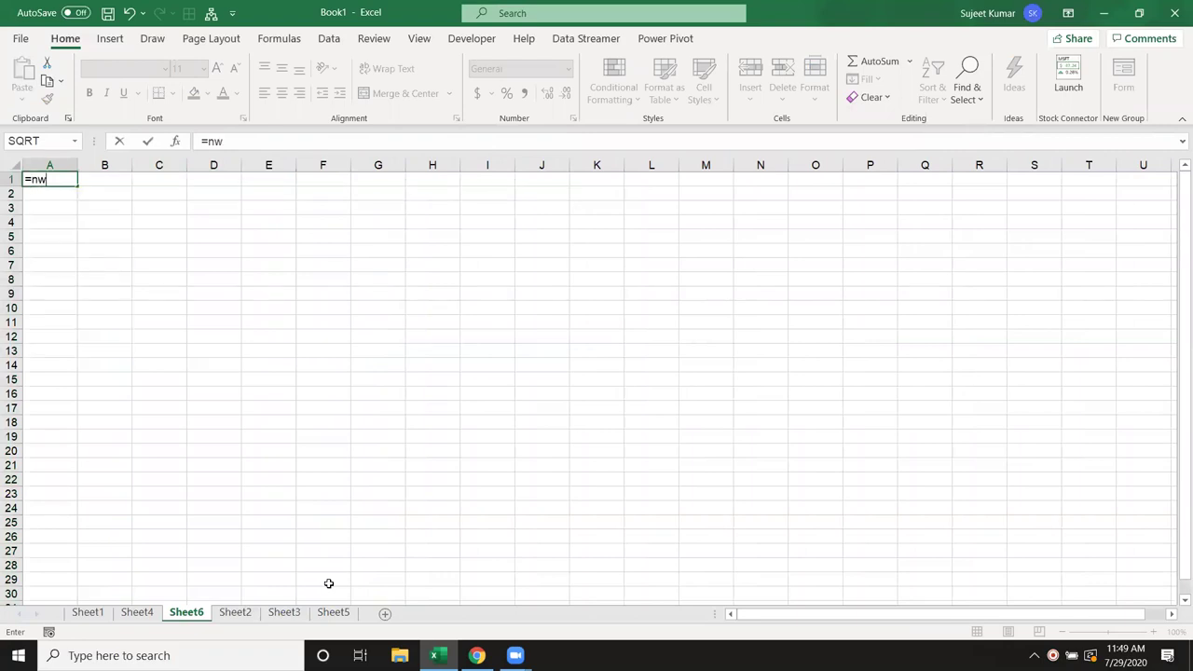
key(BackSpace)
key(Tab)
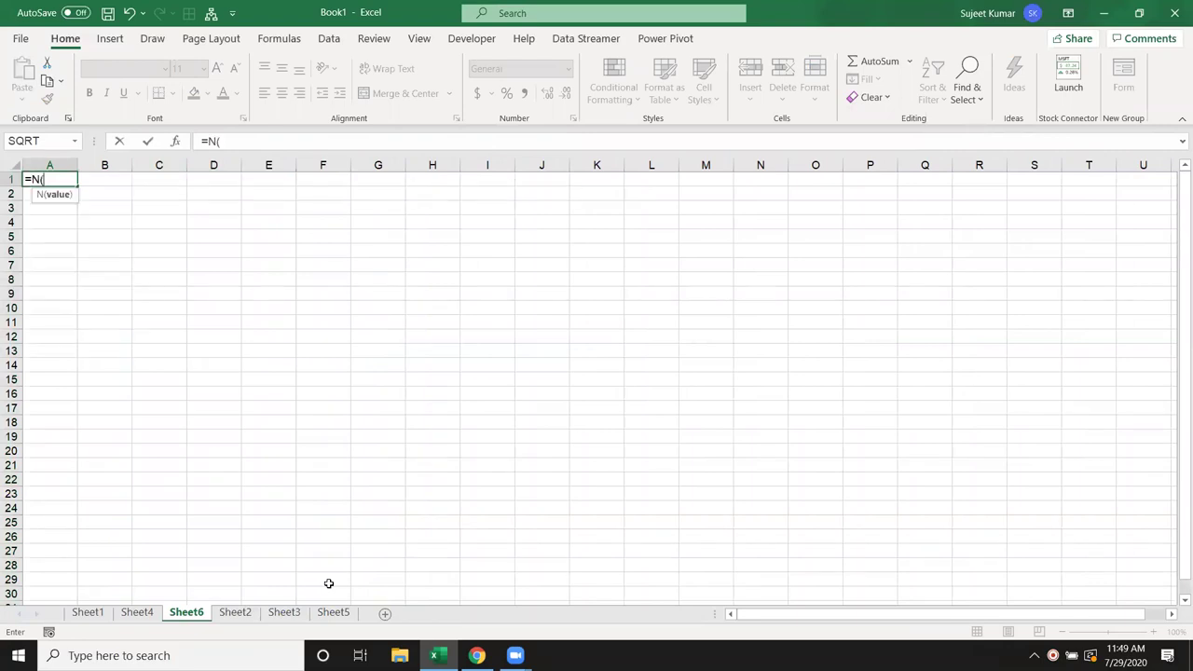
key(BackSpace)
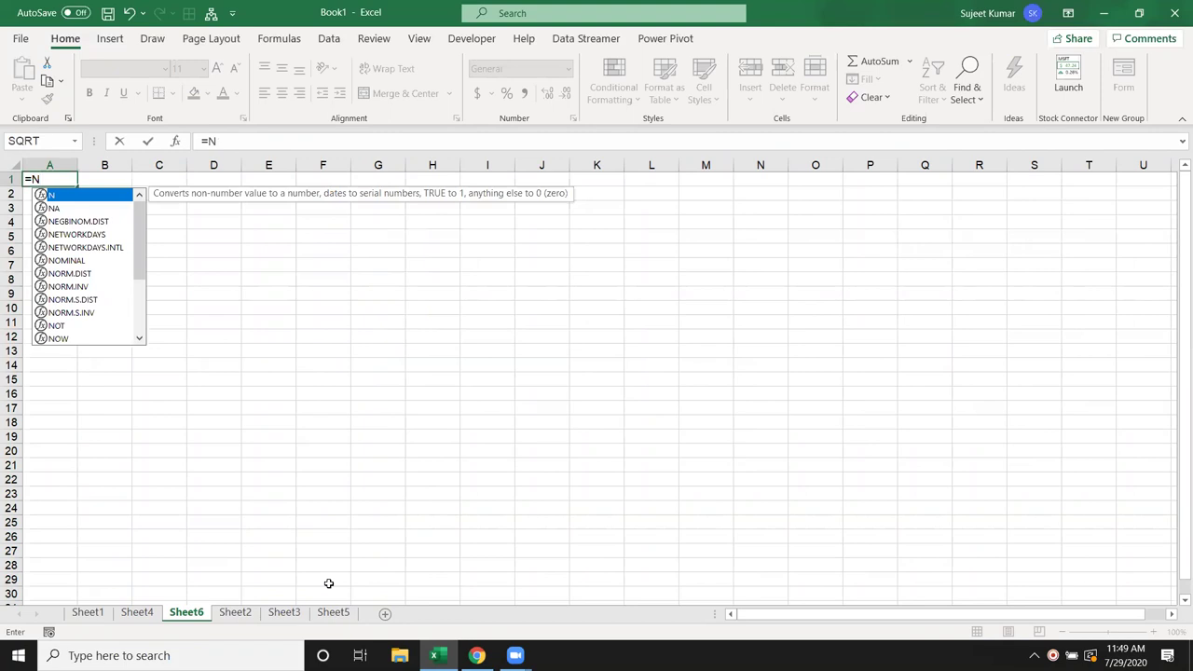
text(A)
key(Tab)
key(Return)
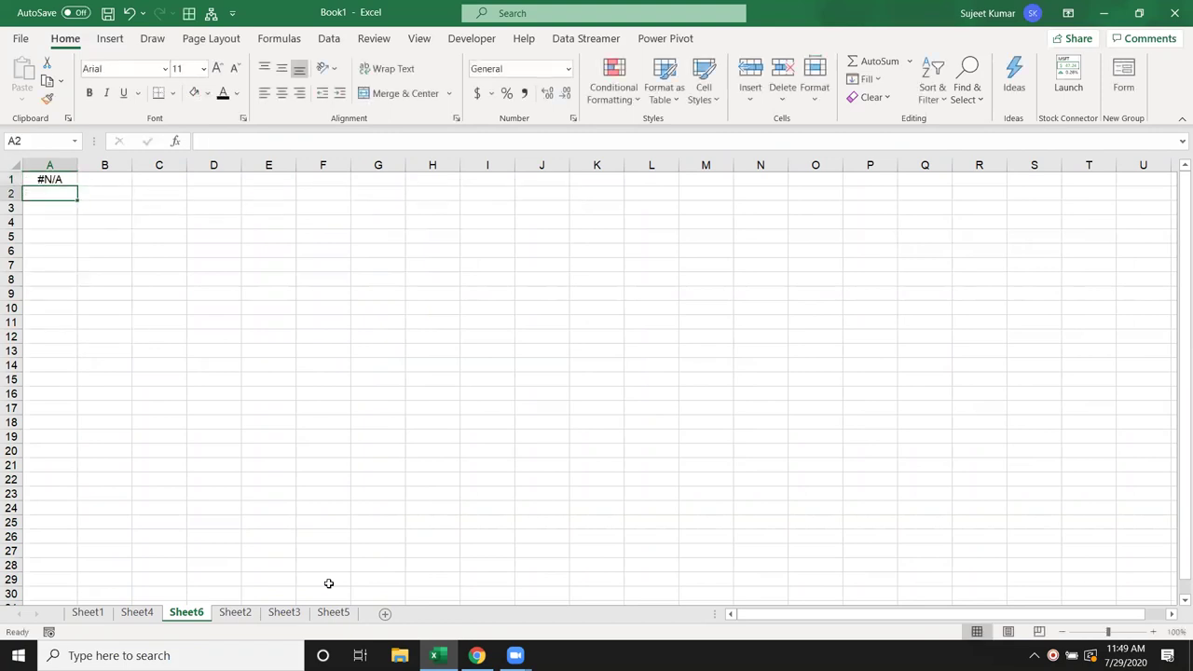
drag(65, 180, 459, 420)
key(ctrl+d)
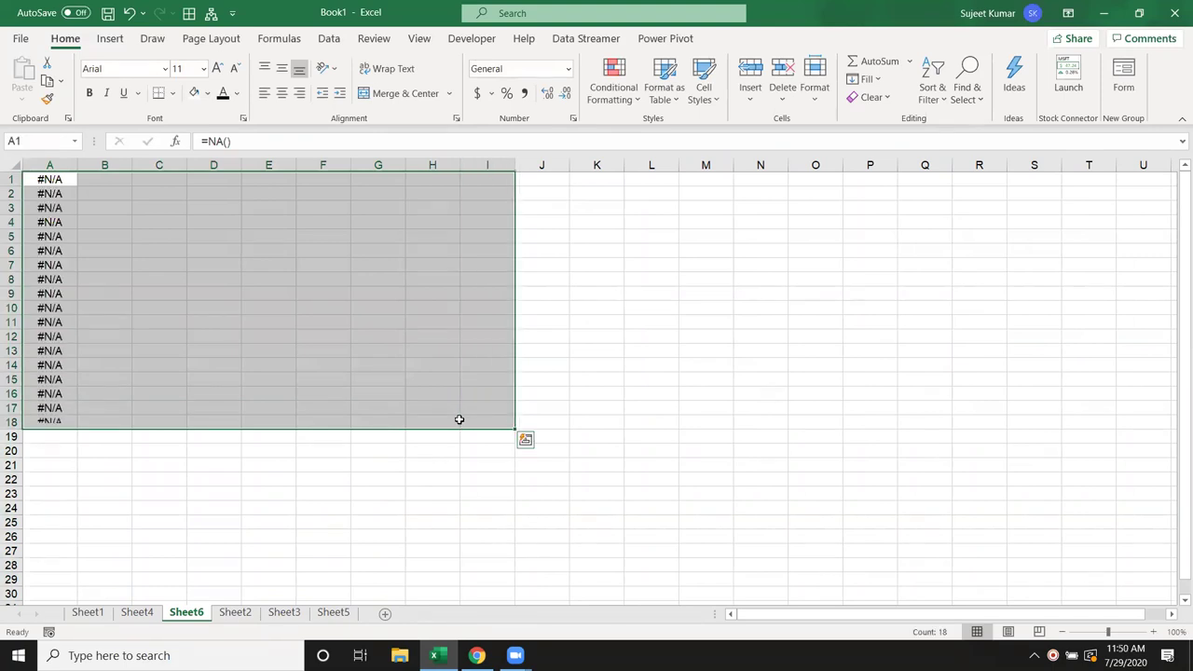
key(ctrl+r)
Step: Overwrite a few cells with numbers: 65 in E10, 85 in G6, 90 in C5, 36 in A12
click(261, 306)
text(65)
click(382, 249)
text(85)
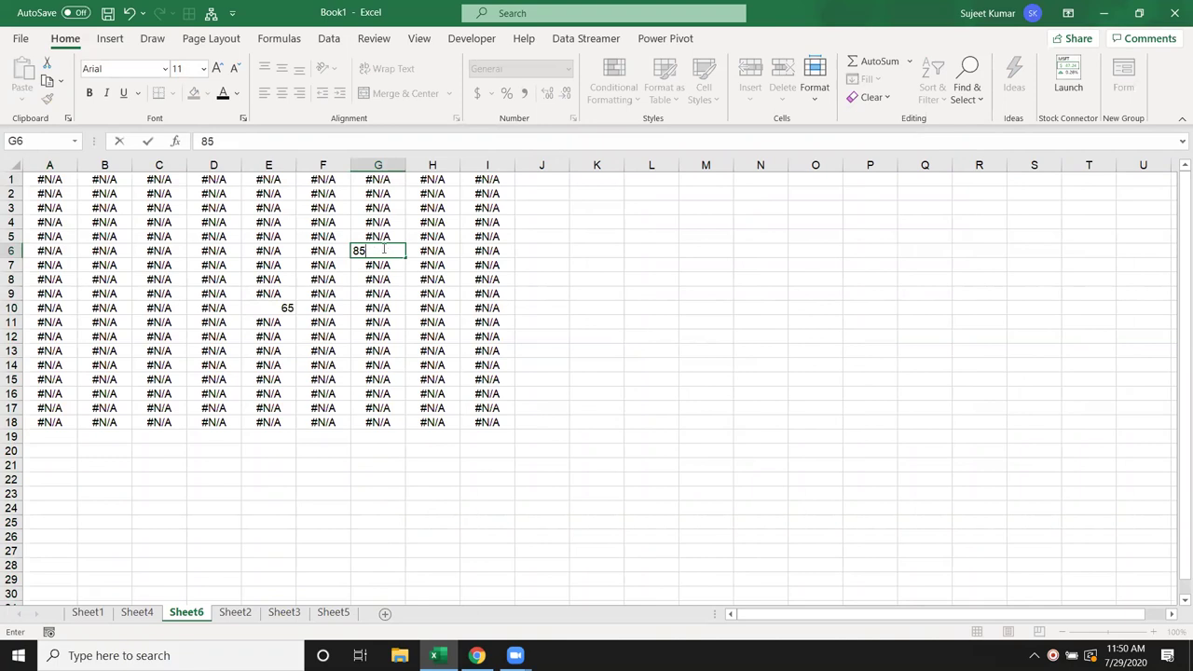
click(155, 237)
text(9)
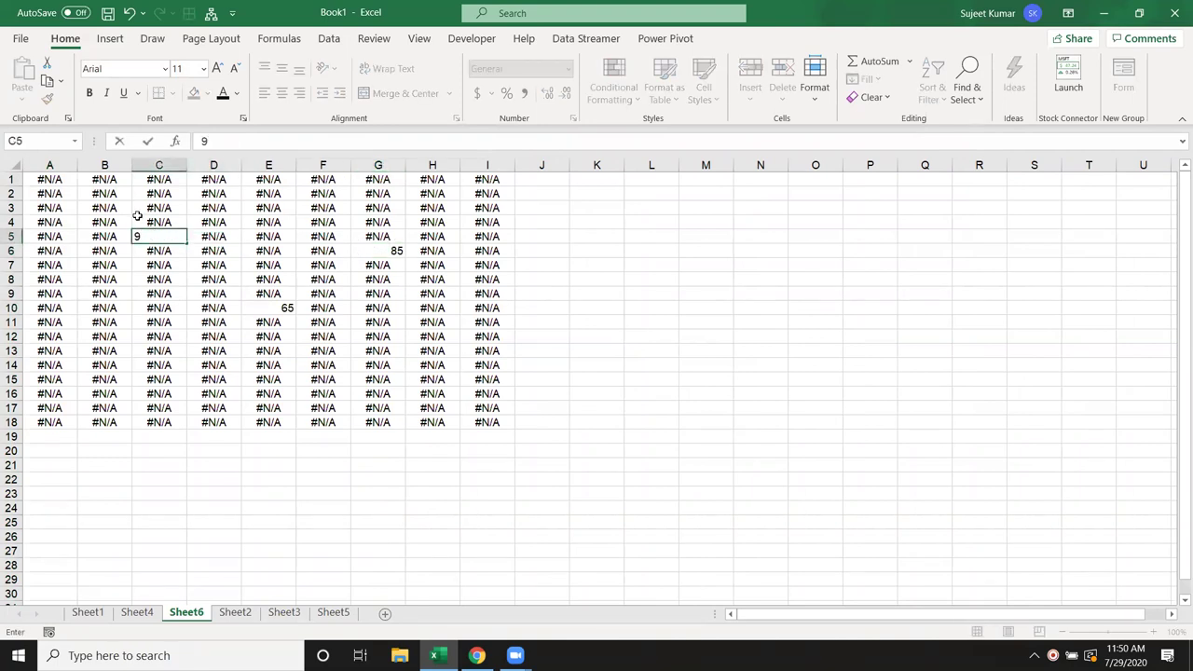
text(0)
click(61, 337)
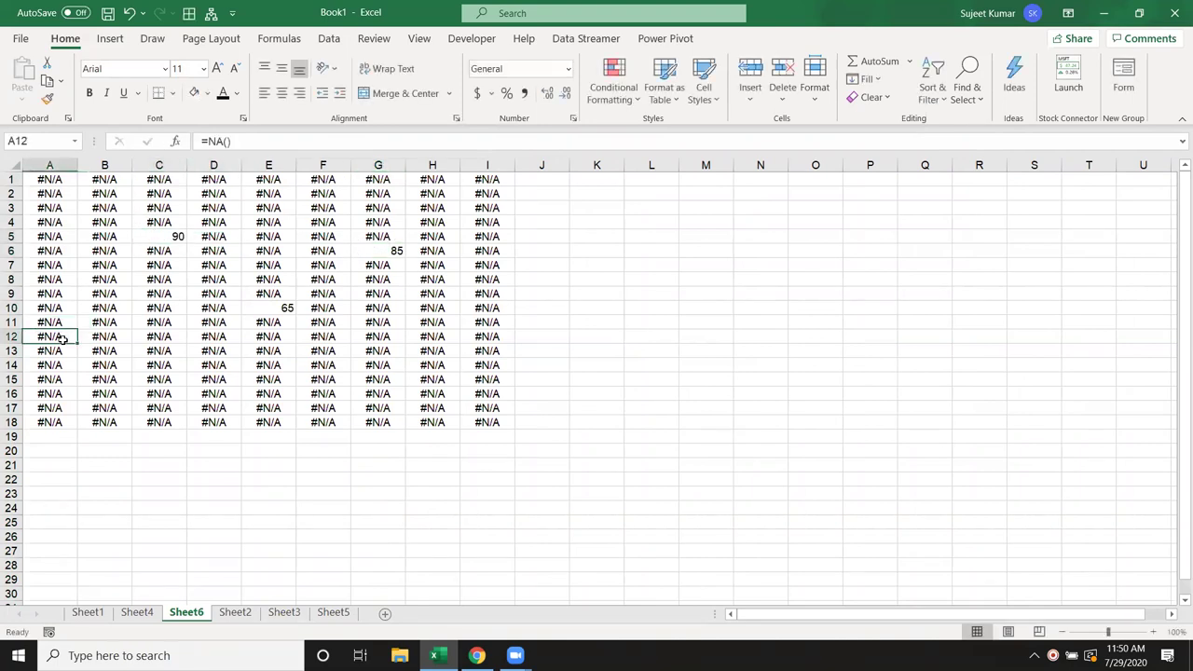
text(36)
key(Return)
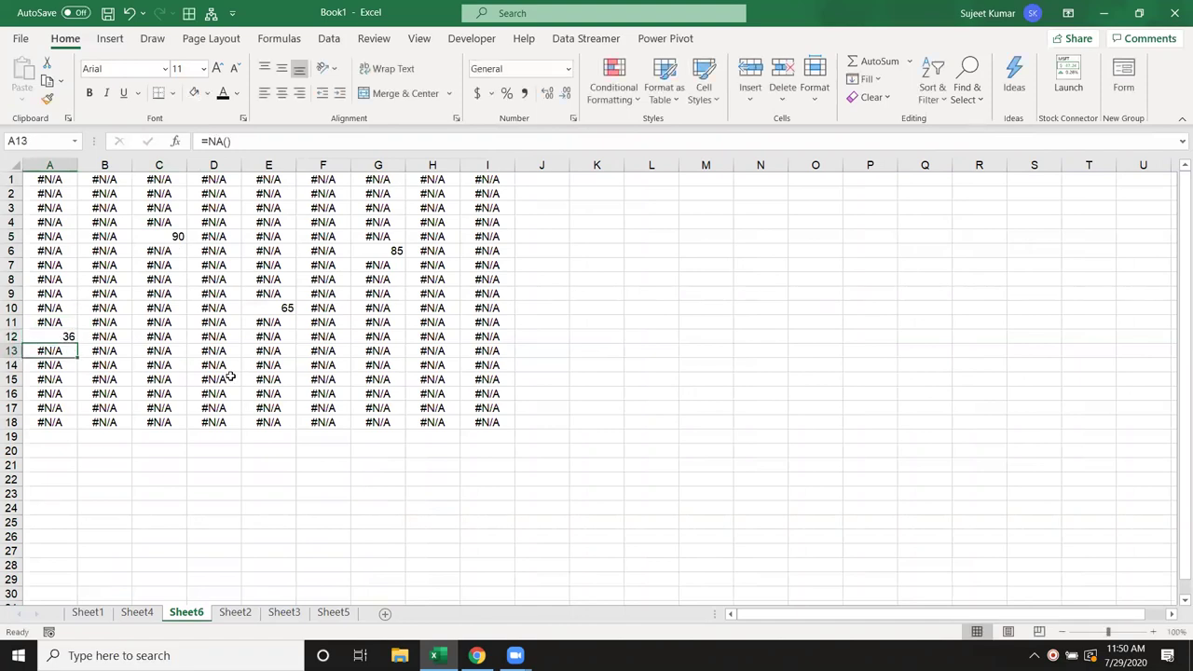
Step: Add more numbers: 85 in D15, 98 in H11, 45 in I2 and 85 in A2
click(223, 377)
text(85)
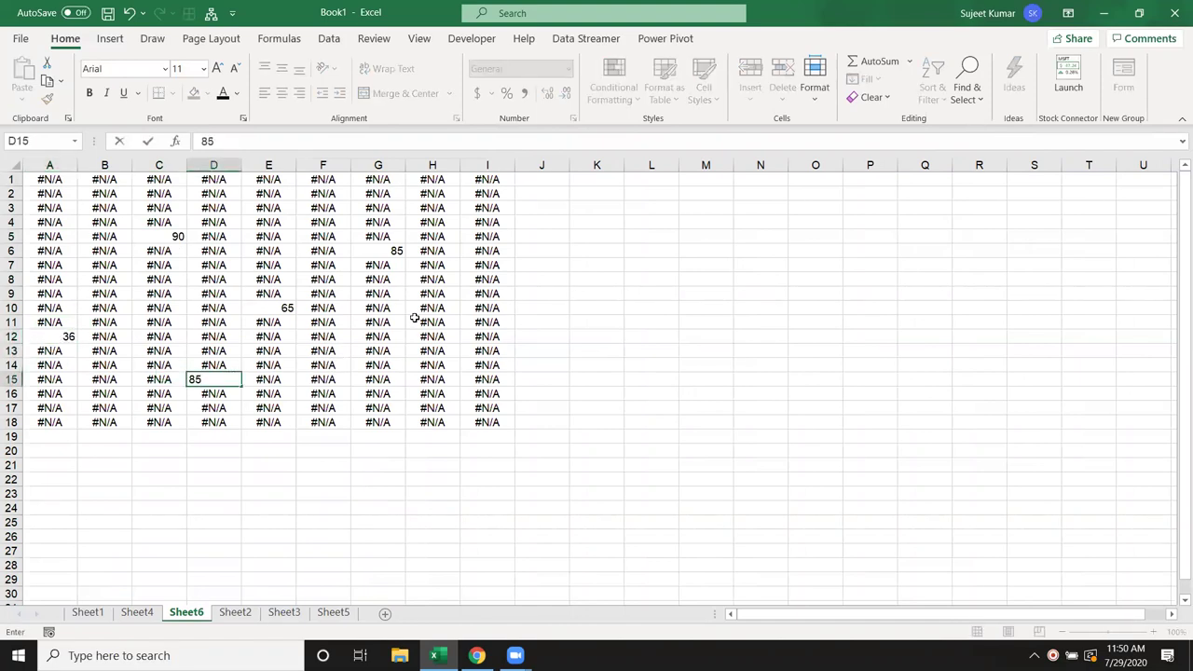
click(415, 319)
text(98)
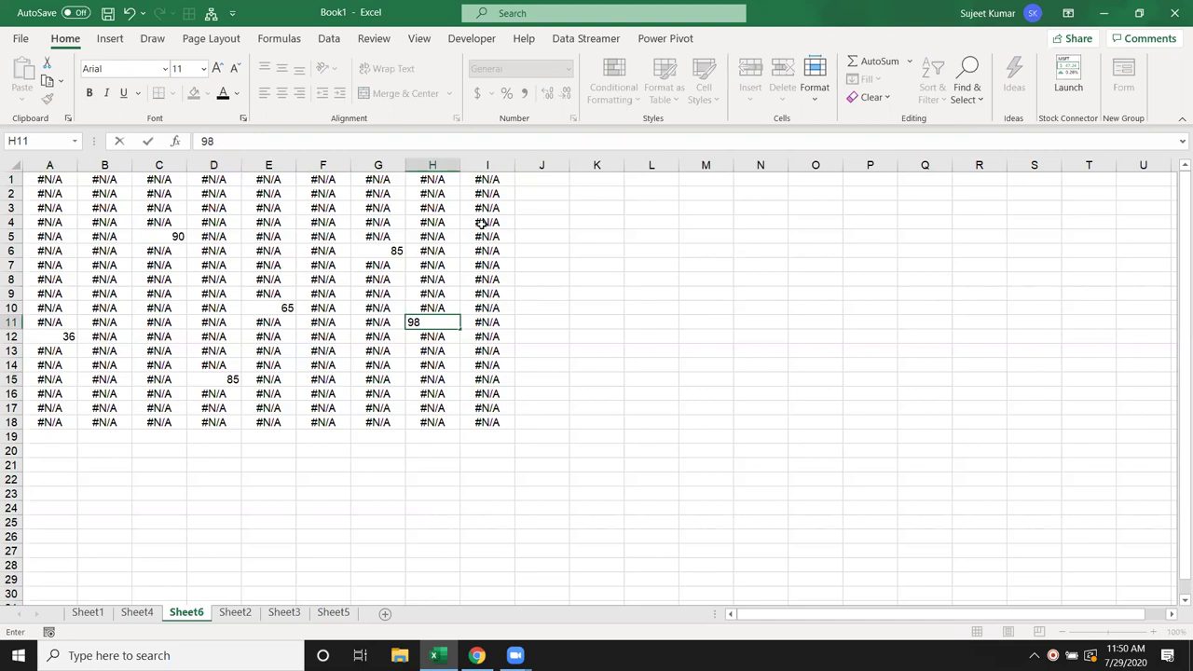
click(481, 195)
text(45)
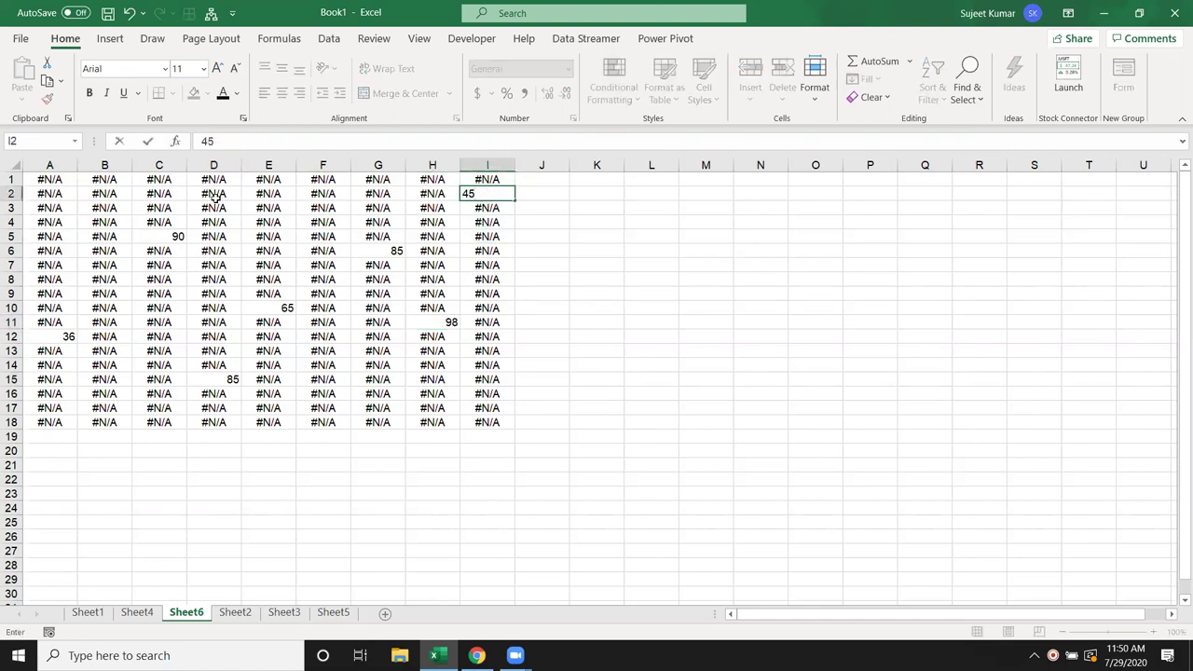
click(43, 194)
text(85)
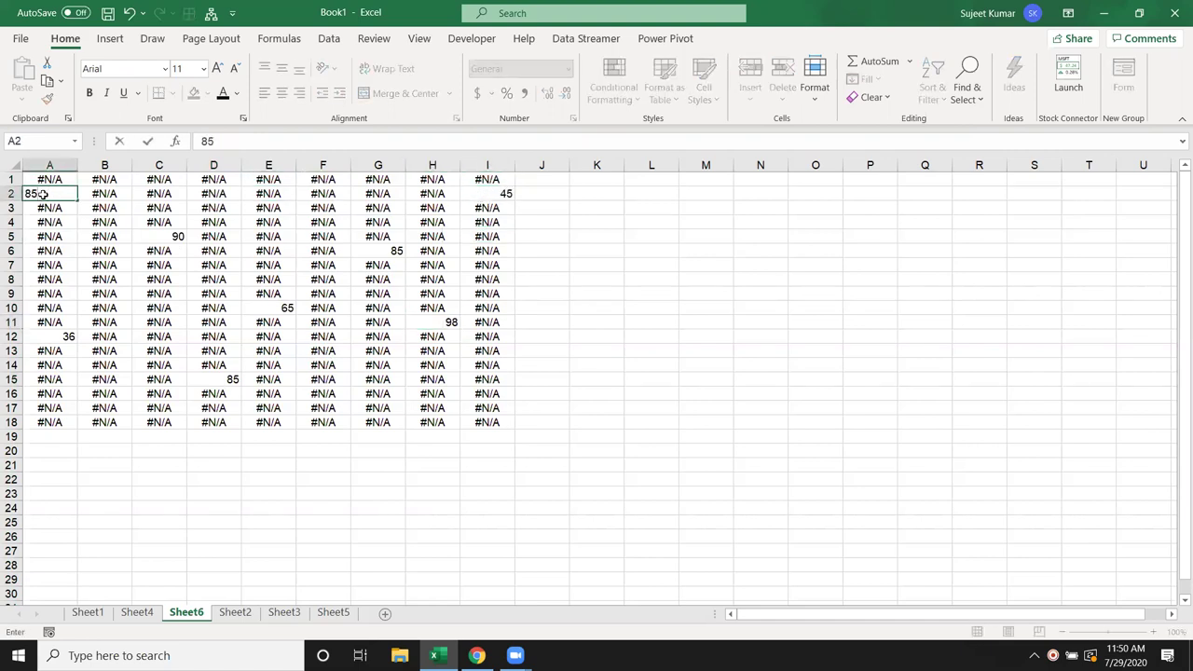
key(Return)
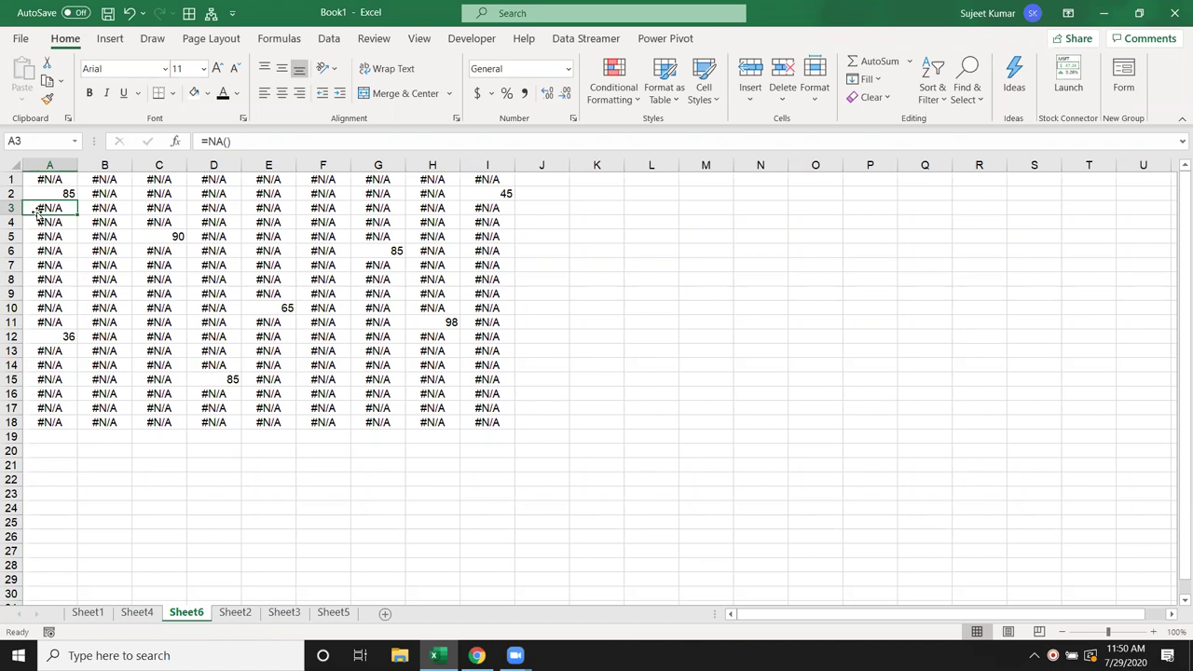
Step: Start a new conditional rule on A1:I18 formatting only cells that contain errors
mouse_move(43, 179)
mouse_down()
mouse_move(448, 427)
mouse_move(515, 429)
mouse_up()
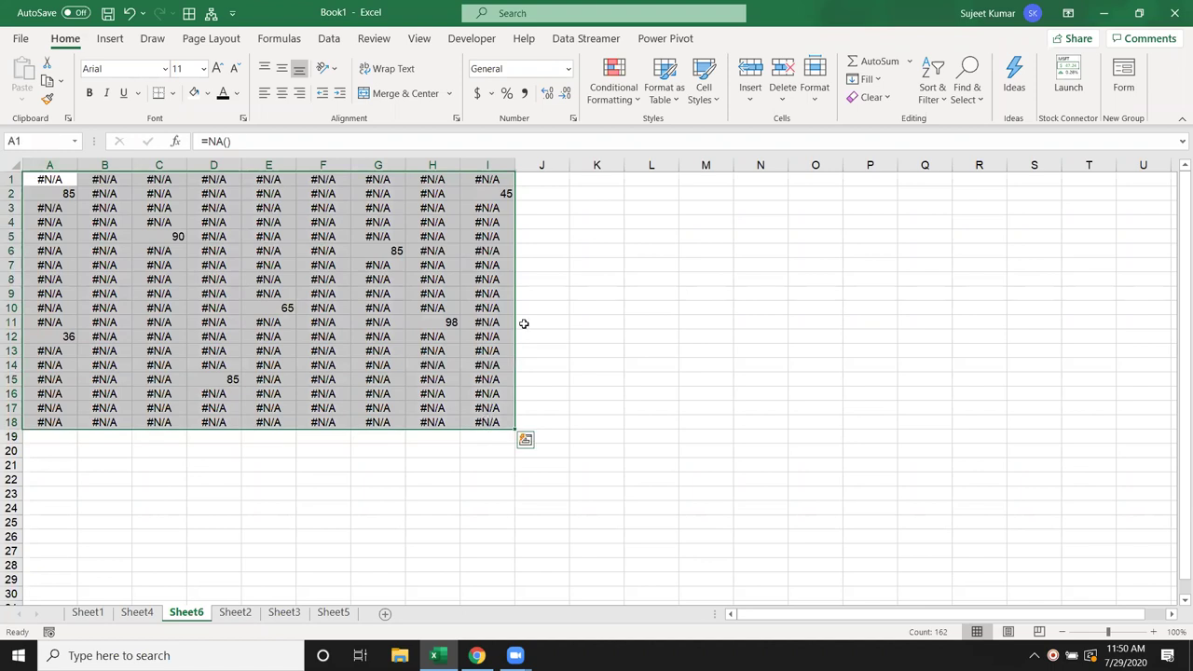
click(607, 97)
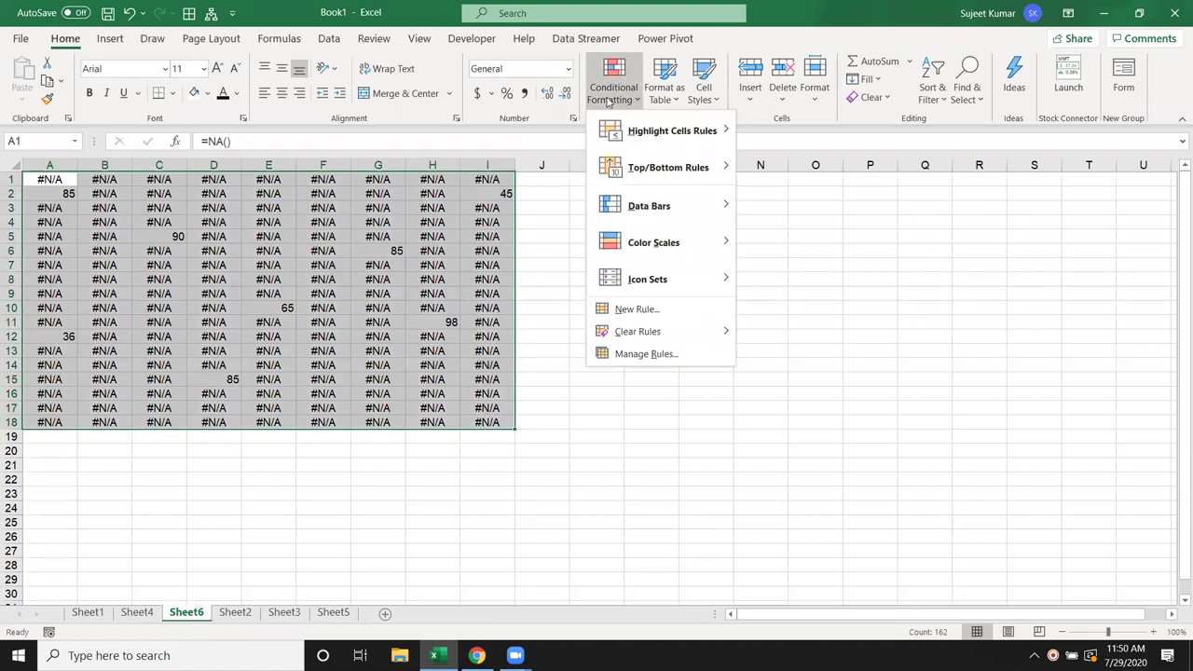
click(676, 314)
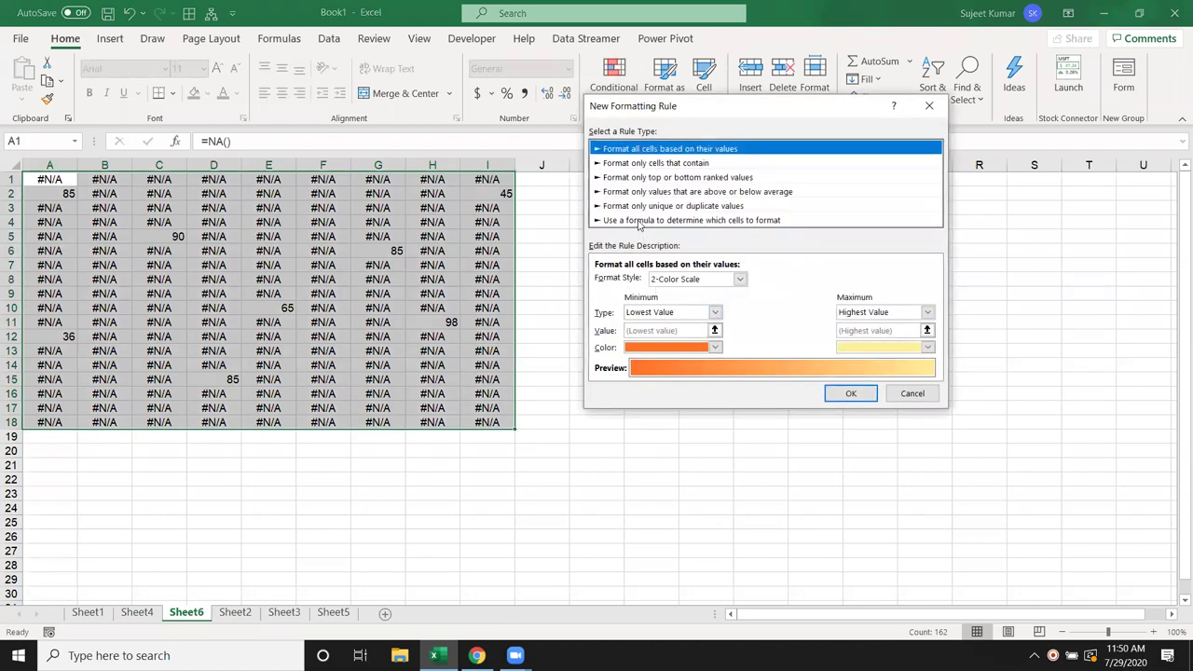
click(628, 164)
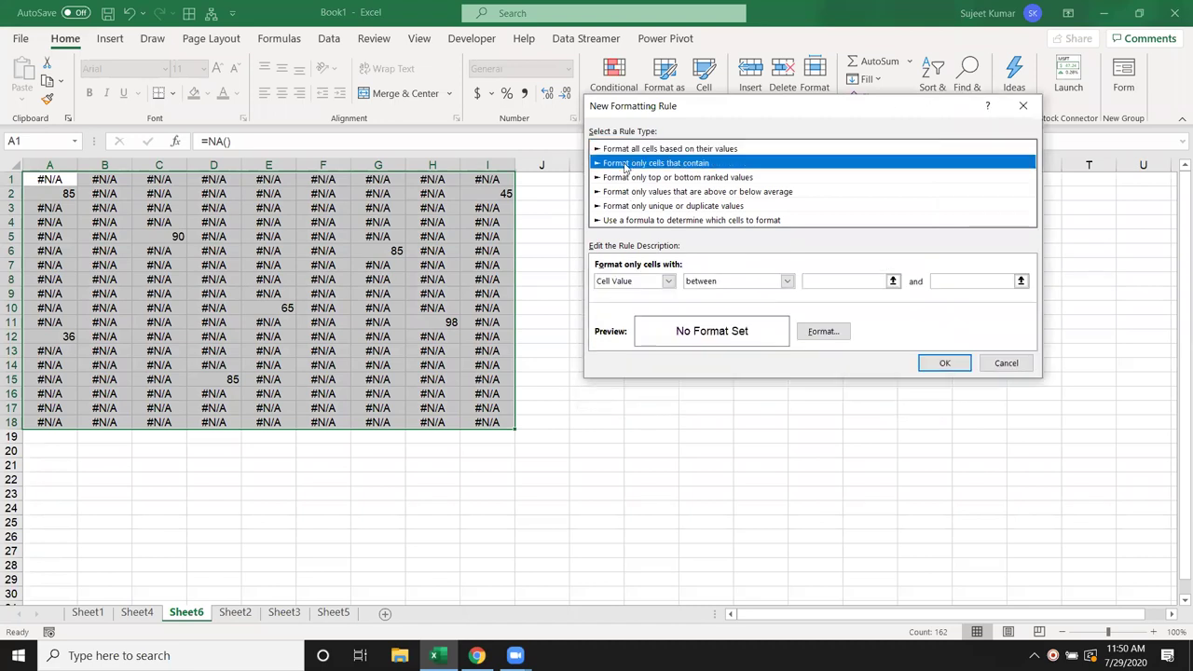
click(639, 281)
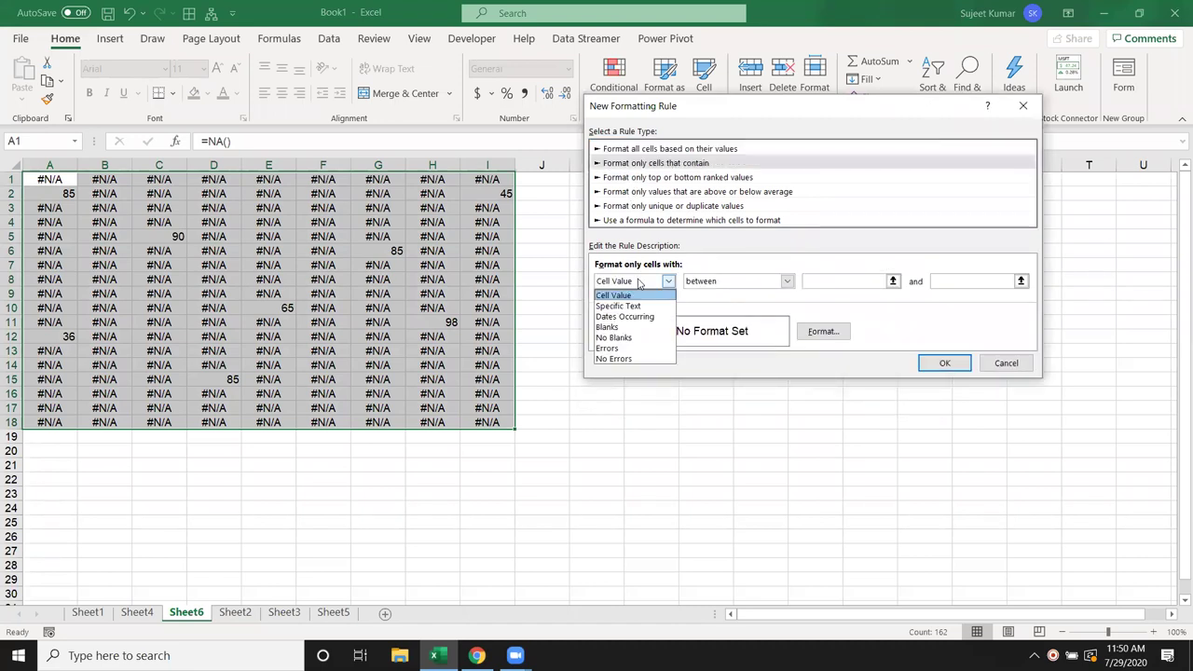
click(623, 347)
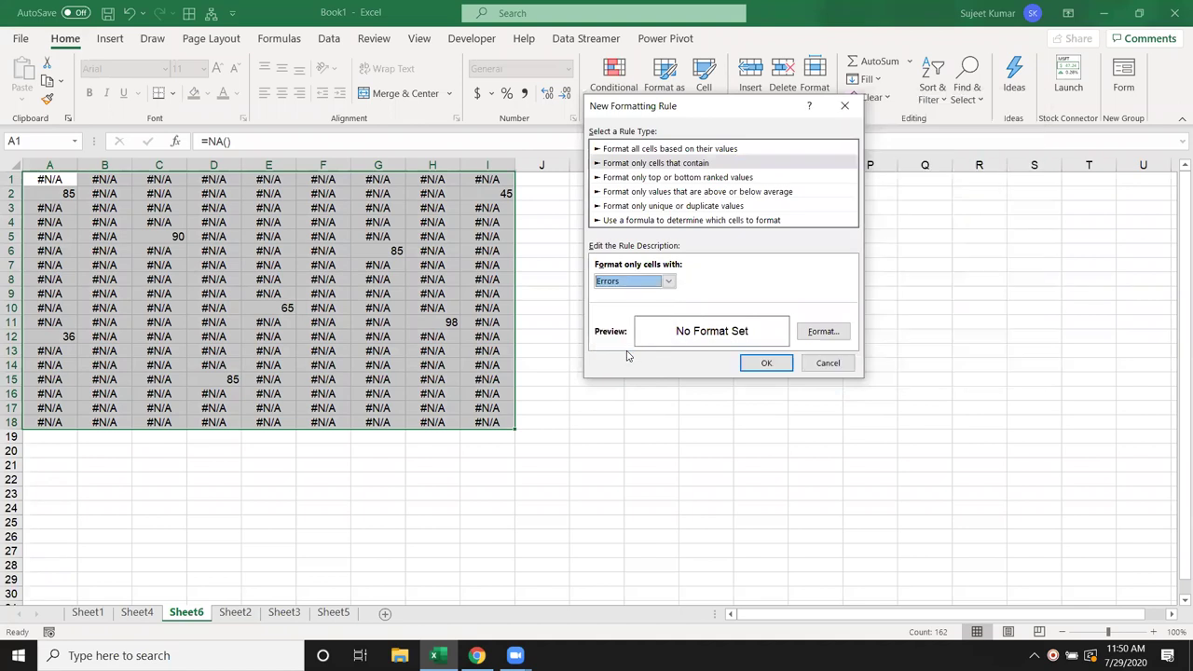
Step: Give the error rule a white font colour and apply it
click(811, 333)
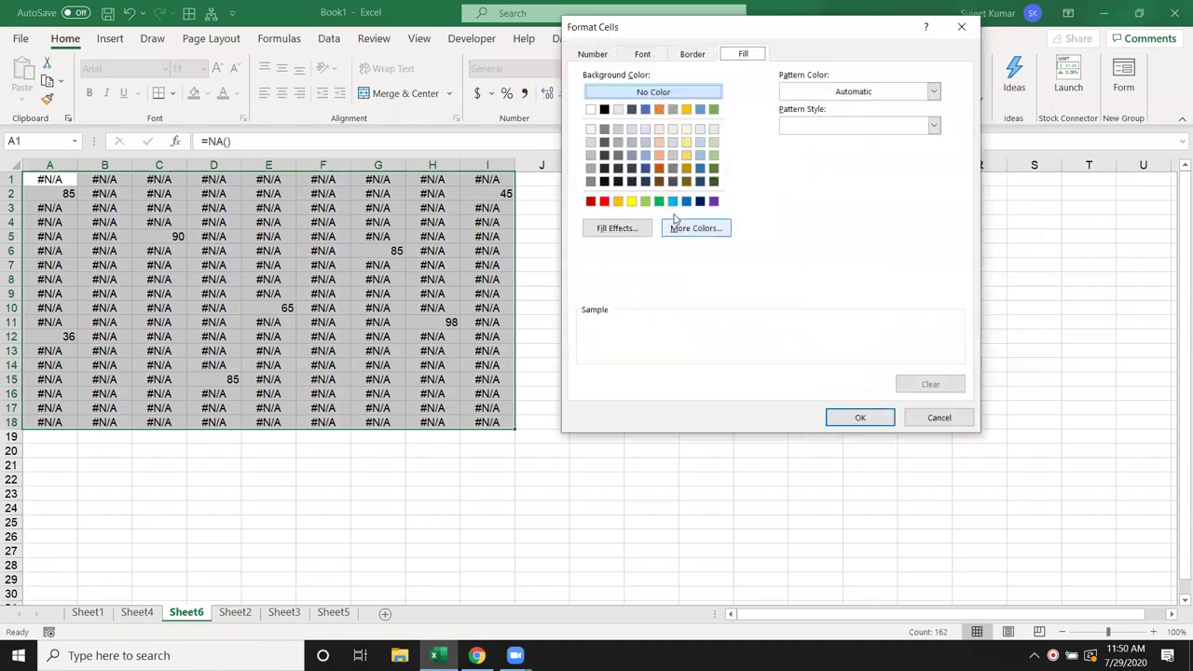
click(644, 56)
click(849, 188)
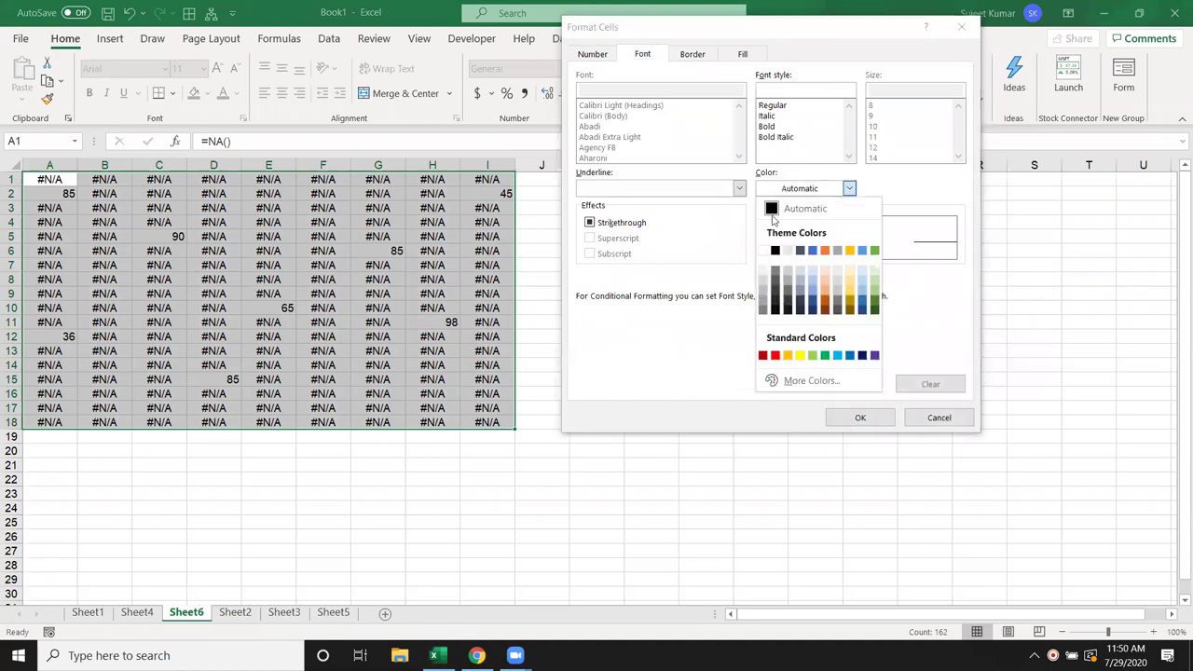
click(762, 259)
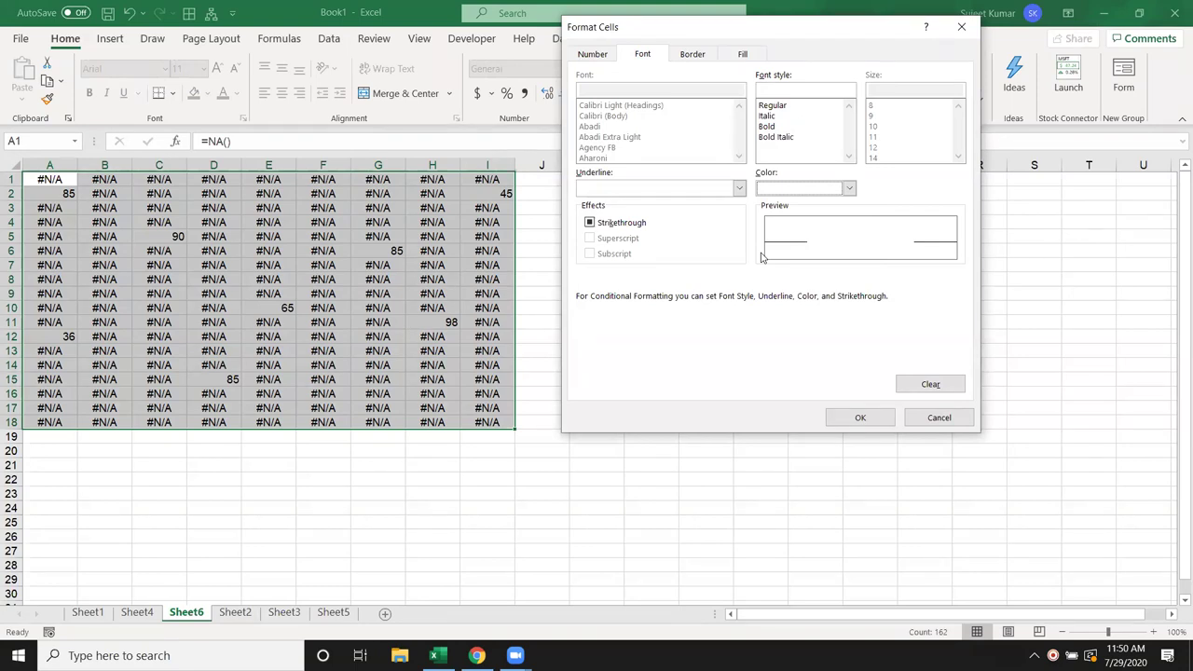
click(875, 421)
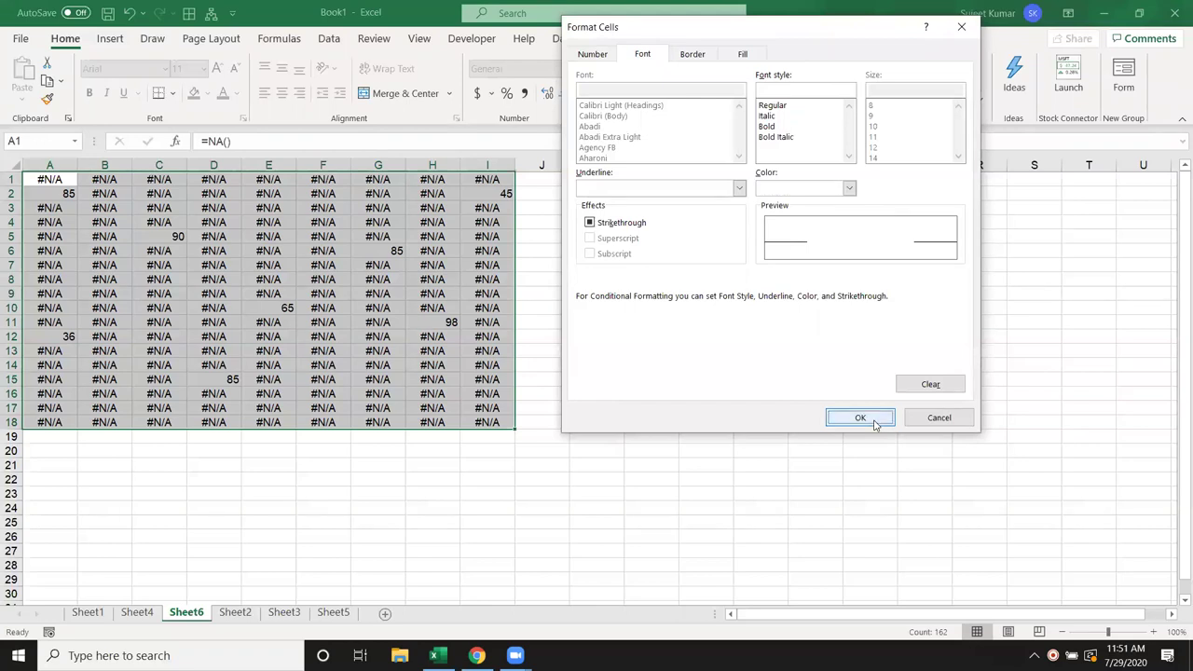
click(779, 364)
mouse_move(322, 307)
mouse_down()
mouse_move(448, 364)
mouse_move(7, 168)
mouse_up()
click(432, 365)
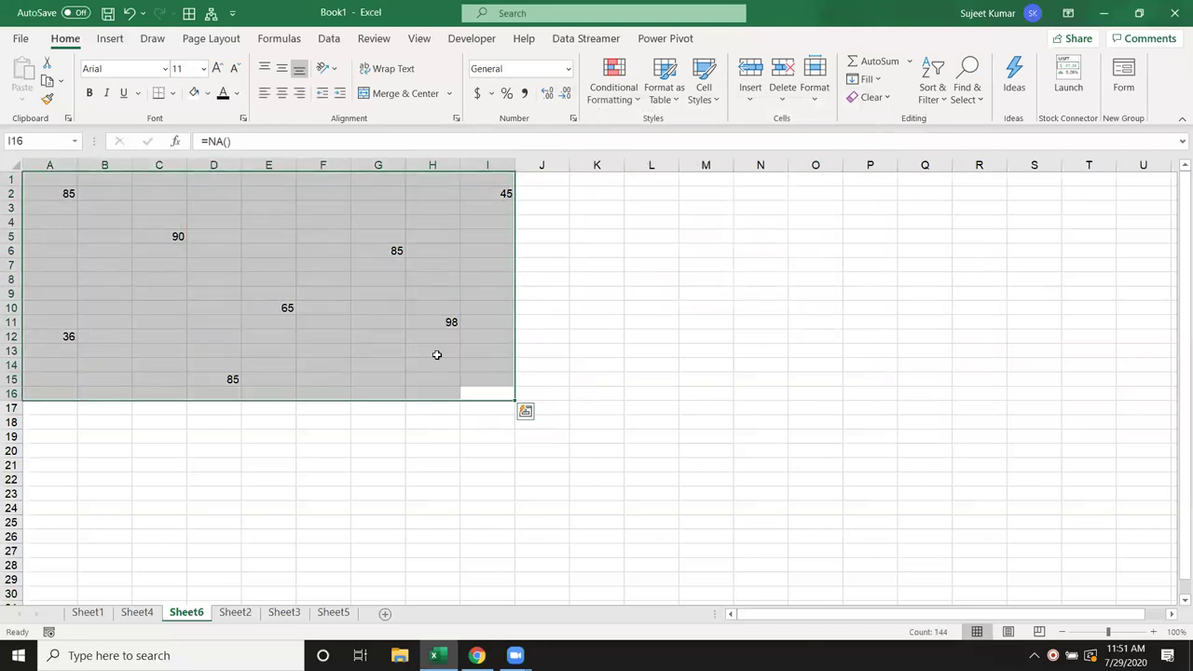
Step: Confirm hidden cells such as E7 still hold =NA(), then go to Sheet4
click(482, 390)
click(481, 365)
click(482, 308)
click(385, 294)
click(252, 272)
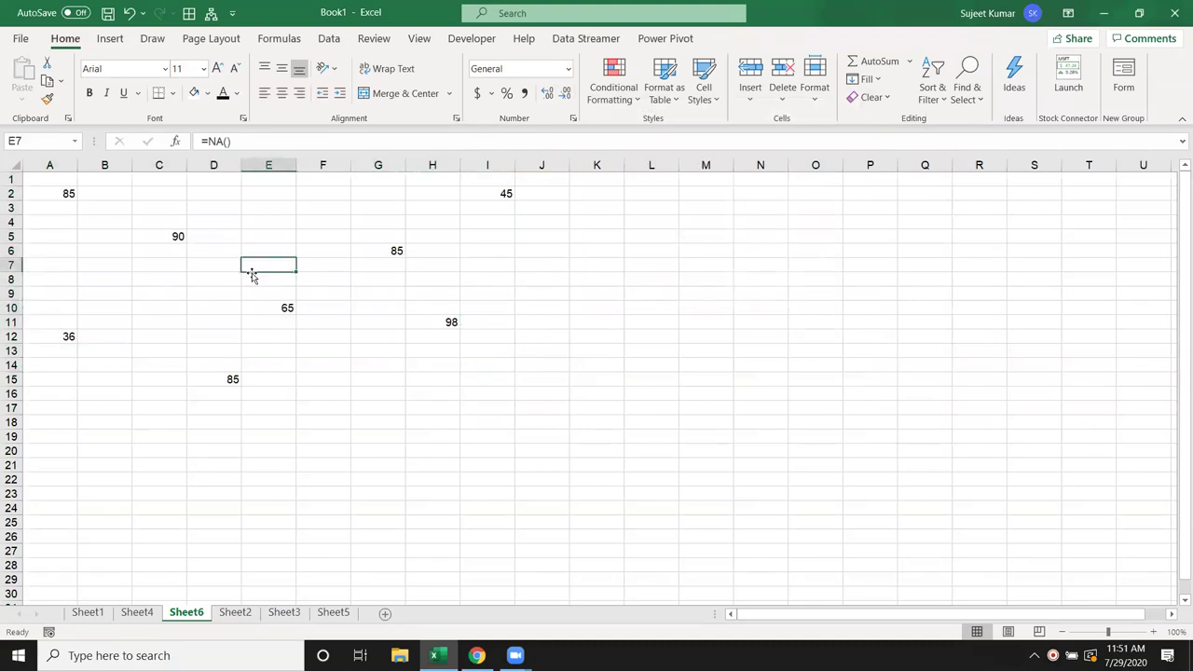
click(342, 306)
click(378, 335)
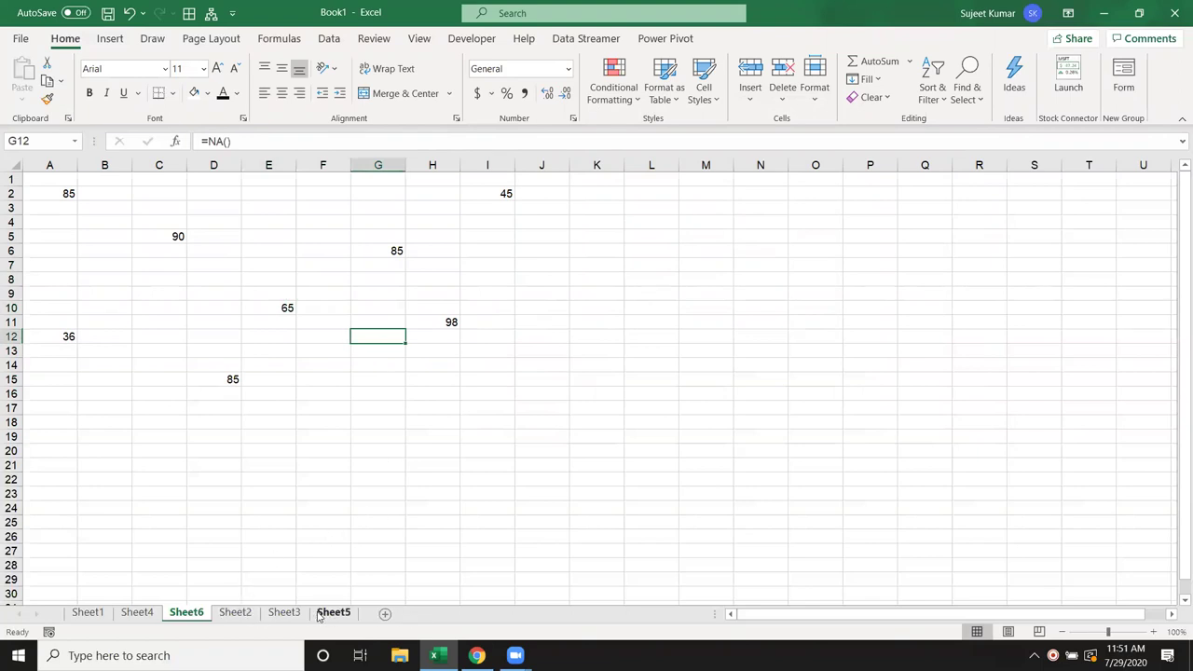
click(382, 435)
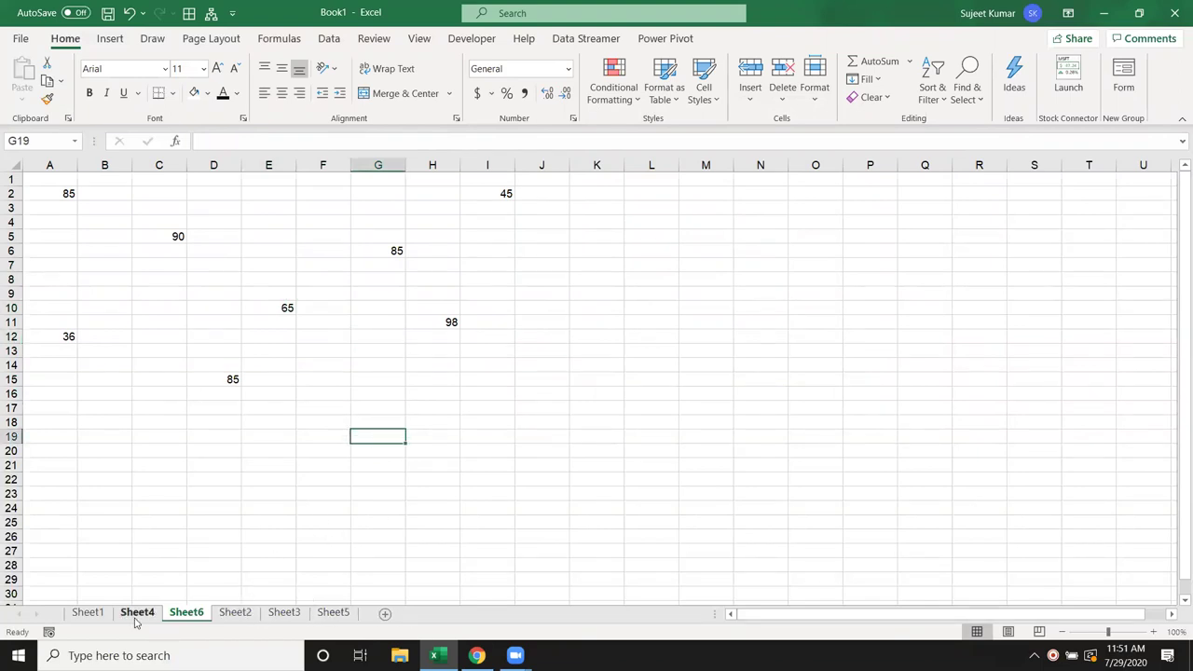
click(137, 615)
click(614, 86)
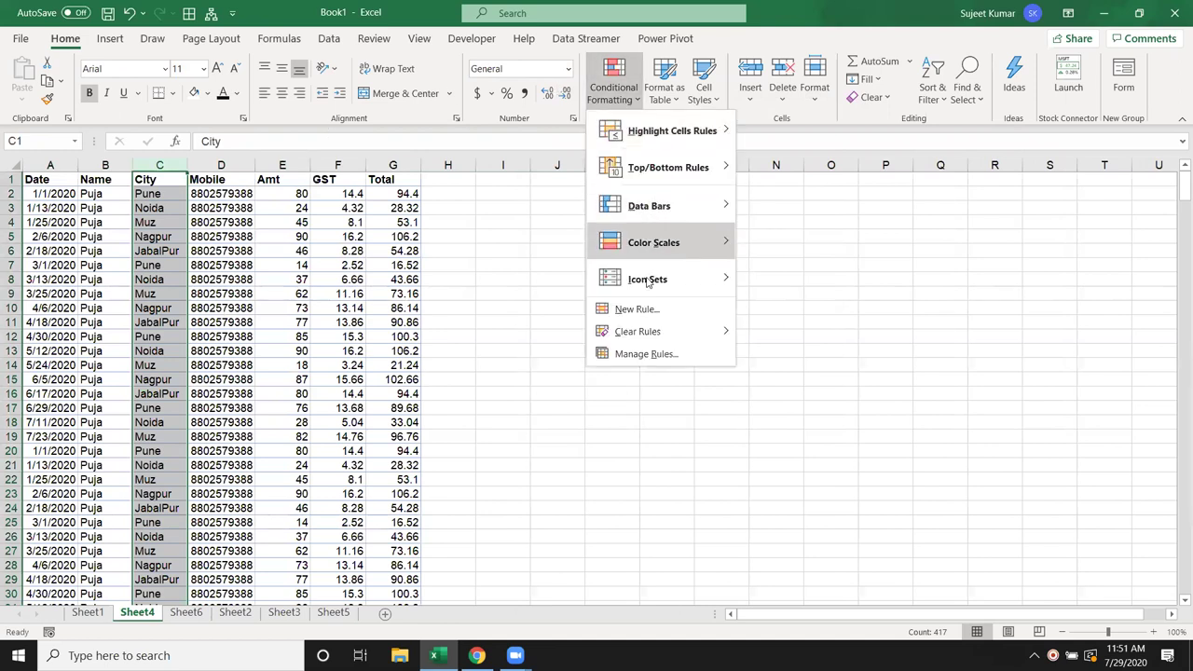
click(638, 310)
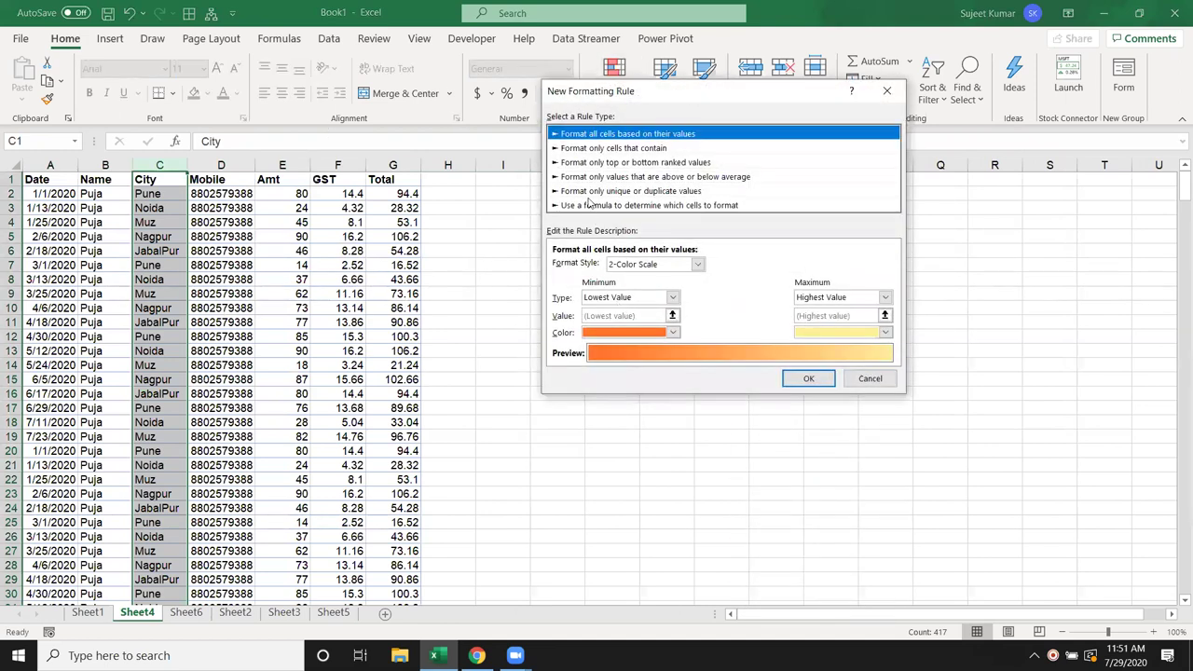
click(581, 164)
click(580, 177)
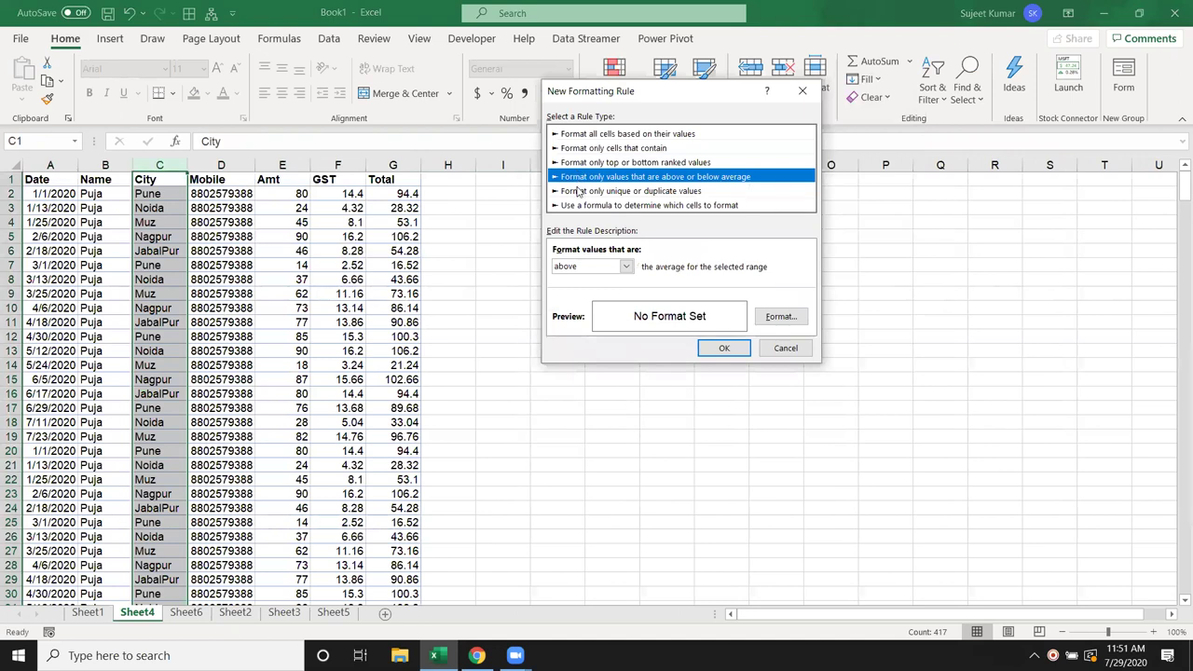
click(579, 191)
click(578, 206)
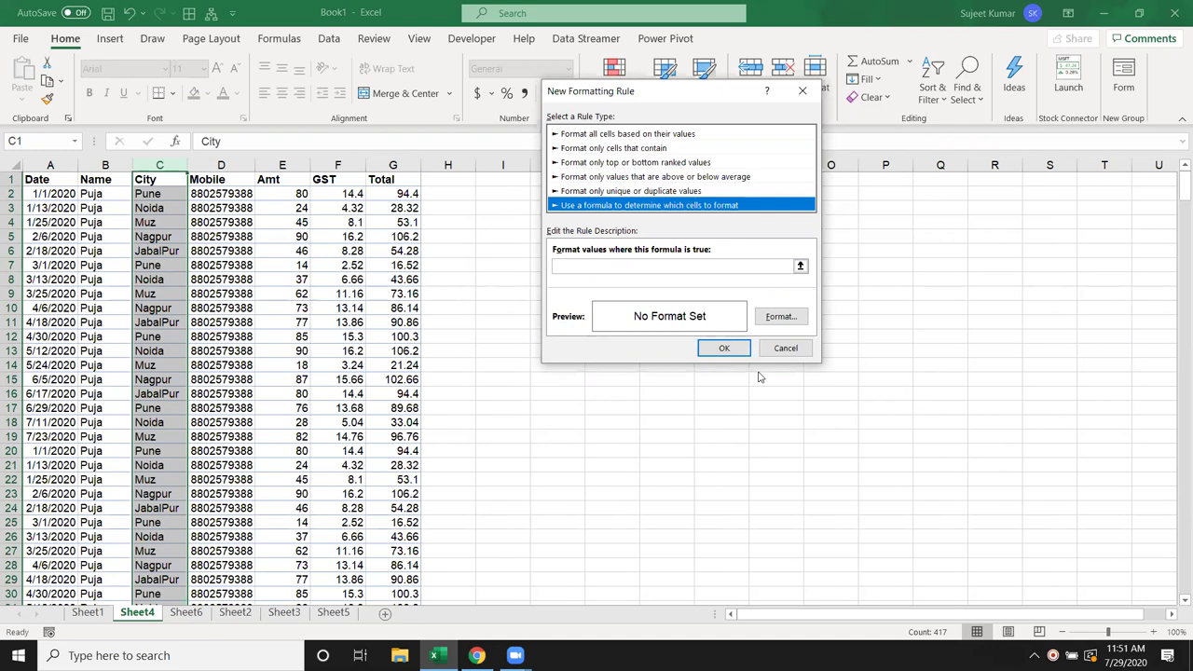
key(Escape)
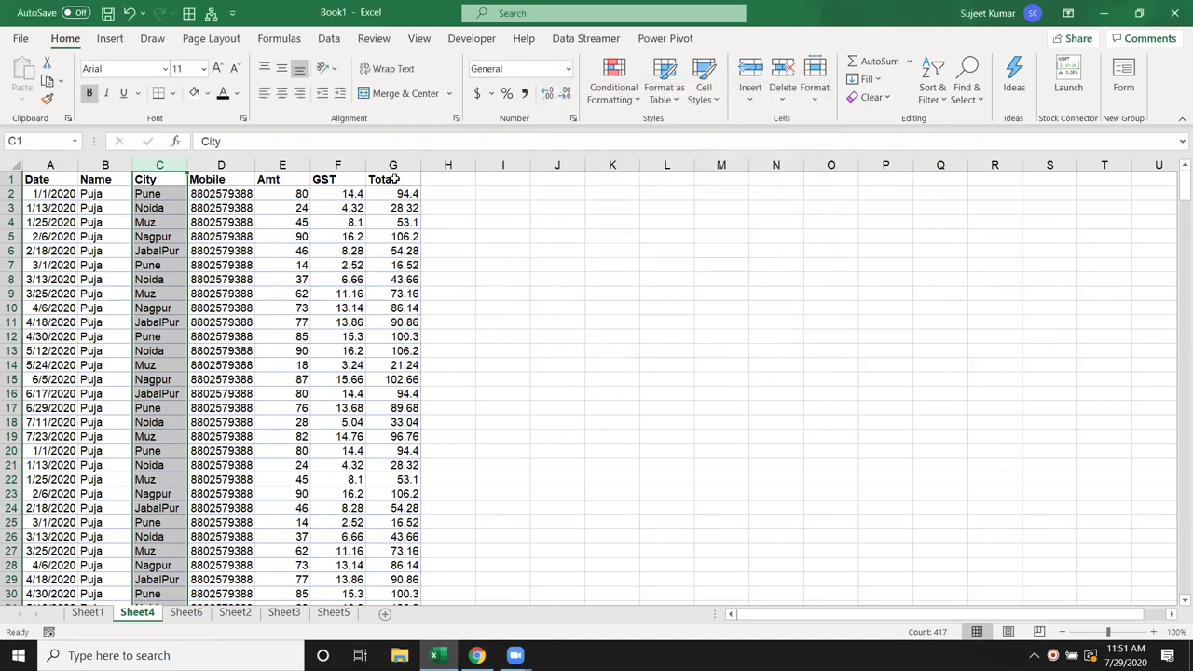
Step: Clear the Total column, delete the GST column, and head column F 'MRP'
click(392, 165)
key(Delete)
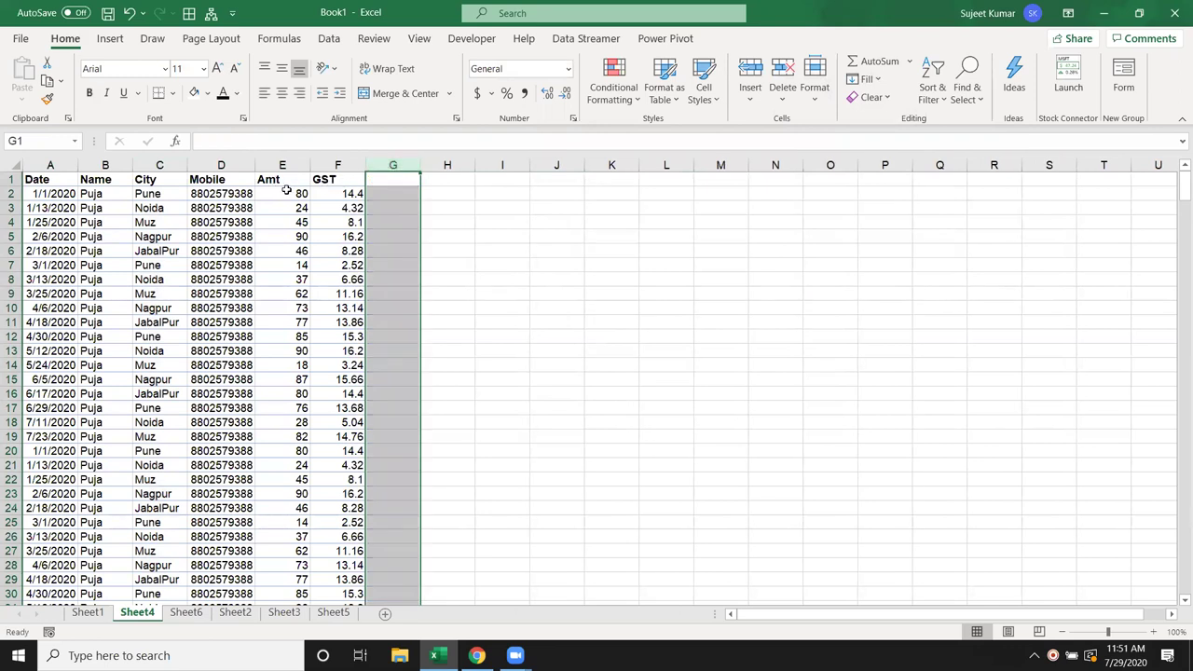
click(324, 165)
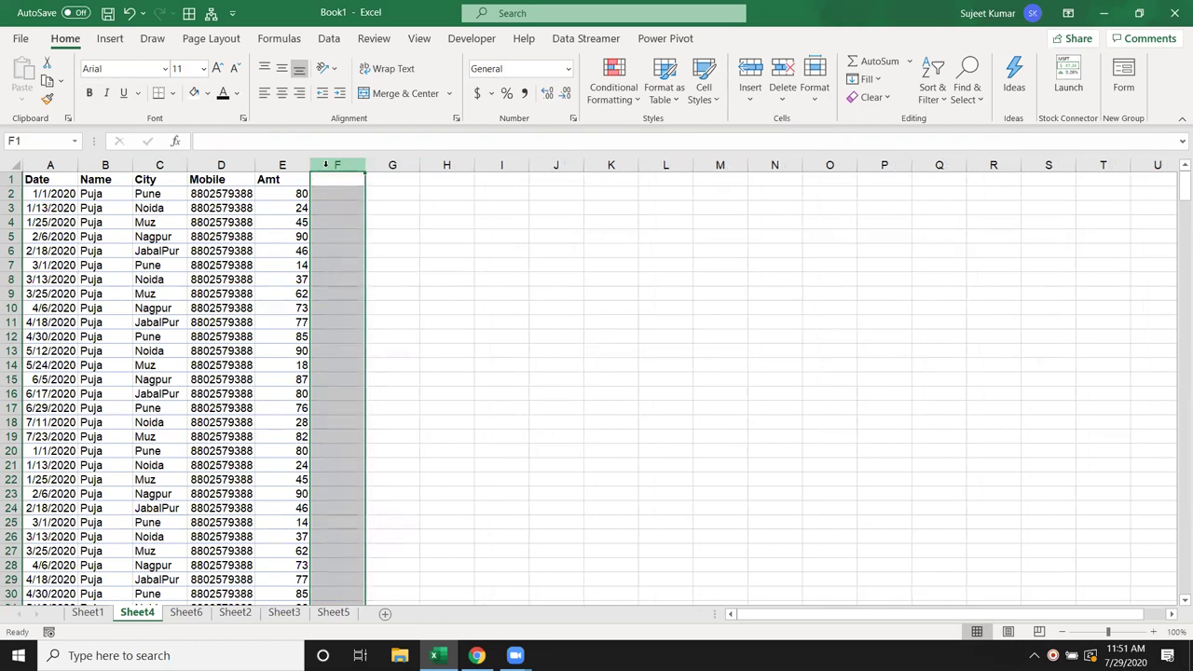
key(ctrl+minus)
text(MRP)
key(Return)
Step: Fill the MRP column with =RANDBETWEEN(10,90) for every data row
text(=ra)
key(Down)
key(Down)
key(Down)
key(Tab)
text(10,90)
key(Return)
click(351, 195)
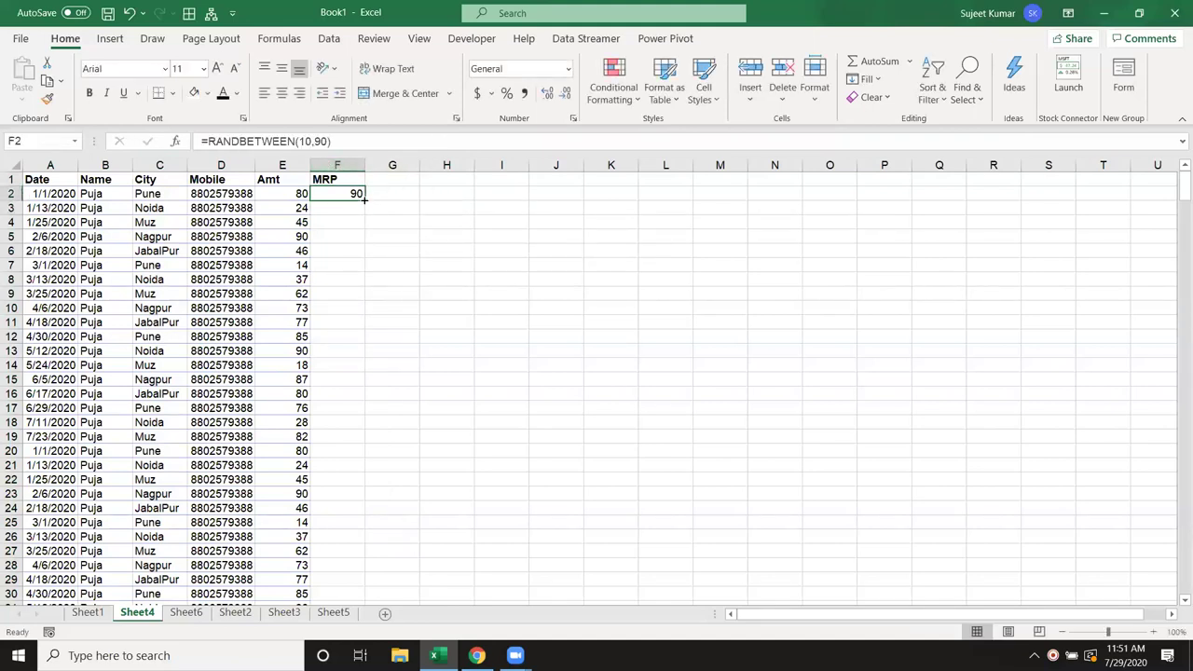
double_click(365, 199)
Step: Convert the MRP column's random formulas to fixed values with Paste Values
click(337, 164)
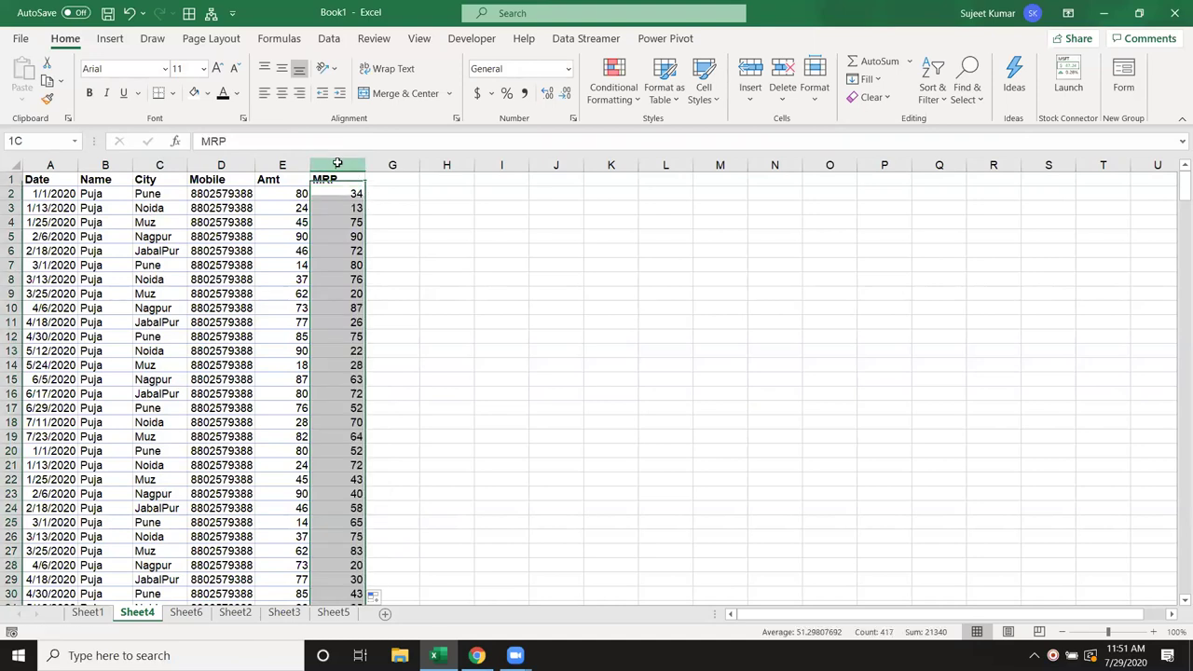
key(ctrl+c)
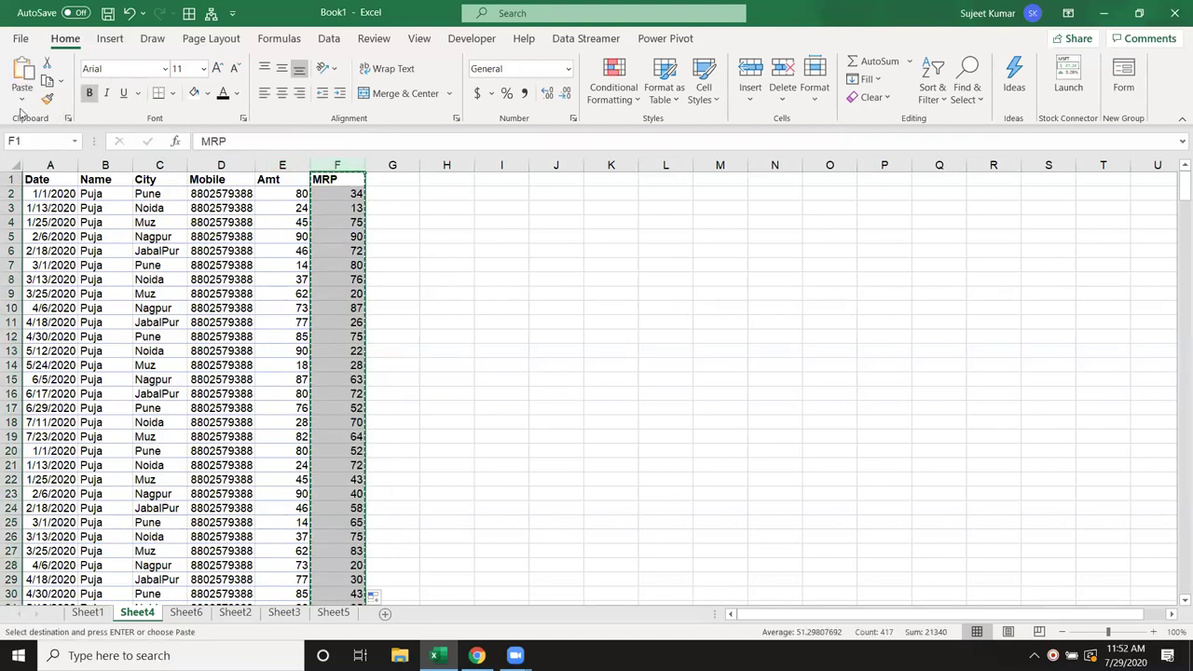
click(20, 105)
click(17, 220)
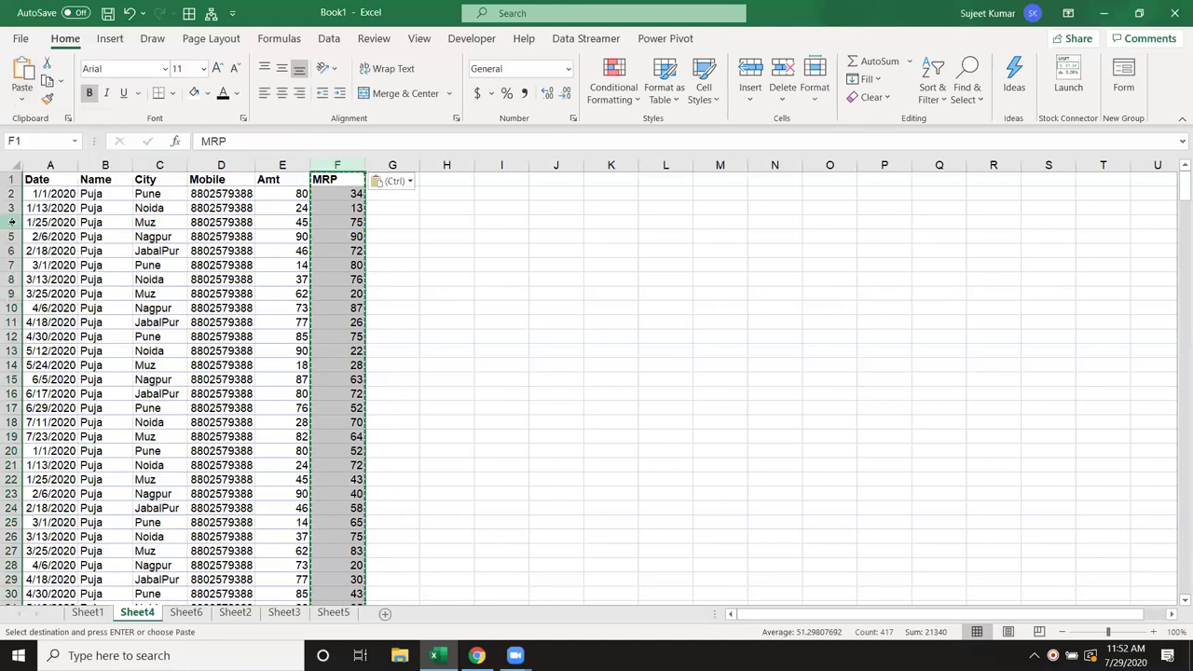
key(Escape)
Step: Try a =F2*E2 product in G2, then clear it again
click(401, 200)
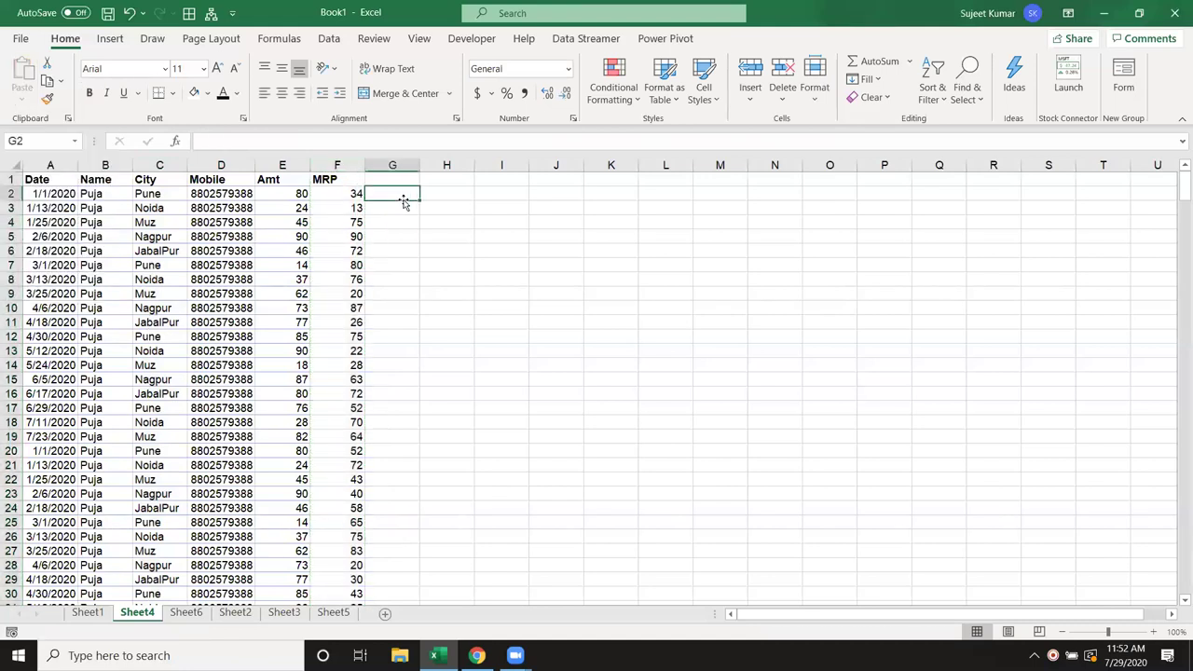
text(=)
key(Left)
text(*)
key(Left)
key(Left)
key(ctrl+Return)
key(Delete)
drag(59, 193, 351, 190)
drag(62, 222, 351, 222)
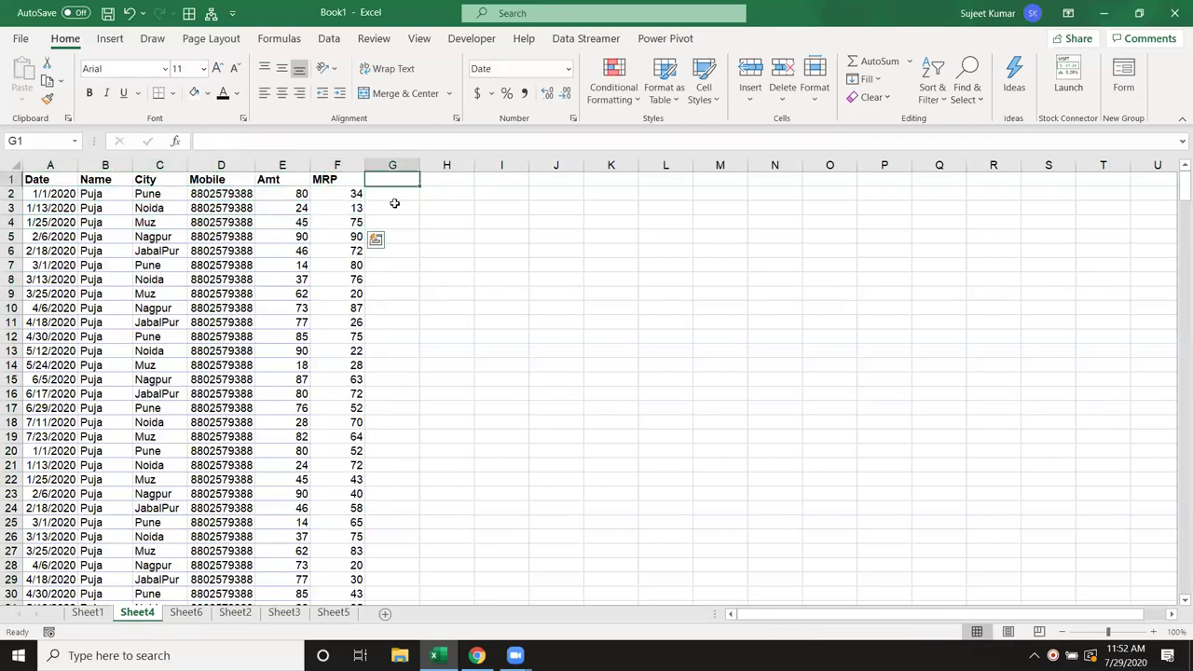
drag(391, 180, 405, 453)
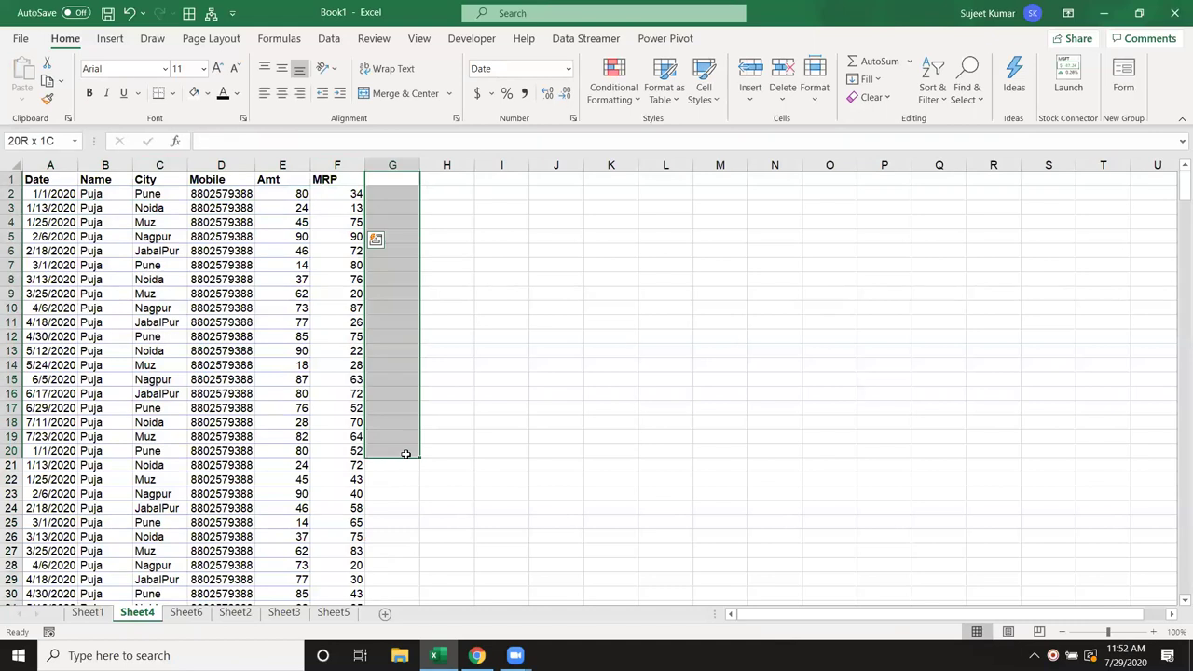
Step: Create a formula-based rule on A2 with =($E2*$F2)>2000, rows left unlocked
click(56, 193)
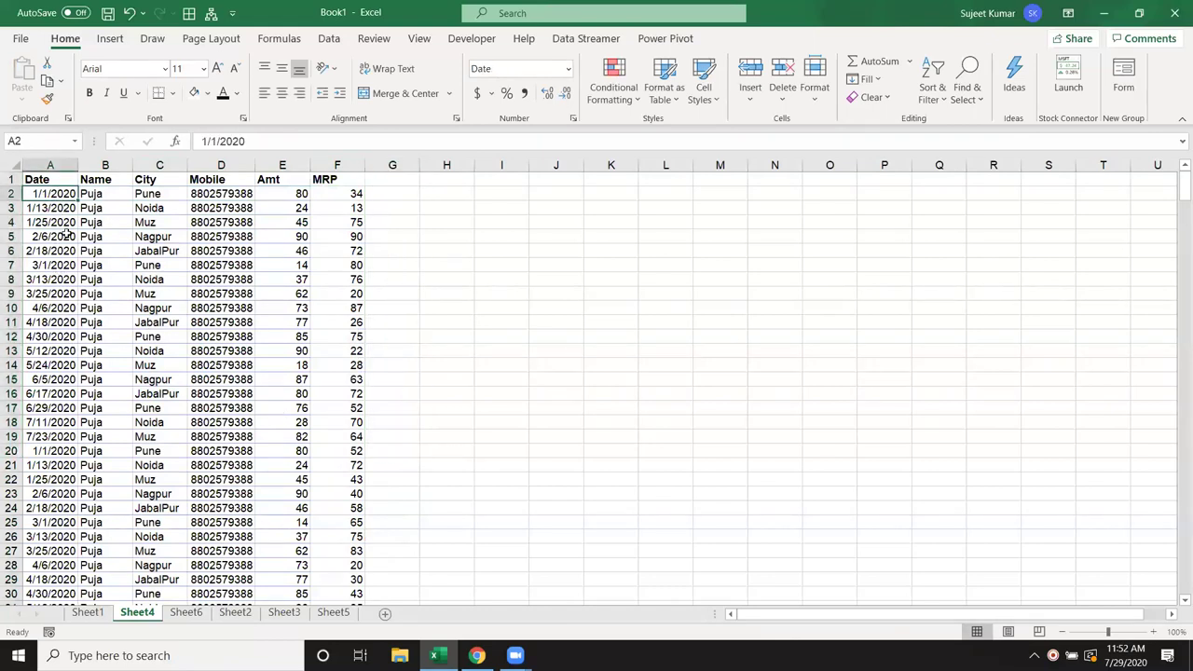
click(614, 87)
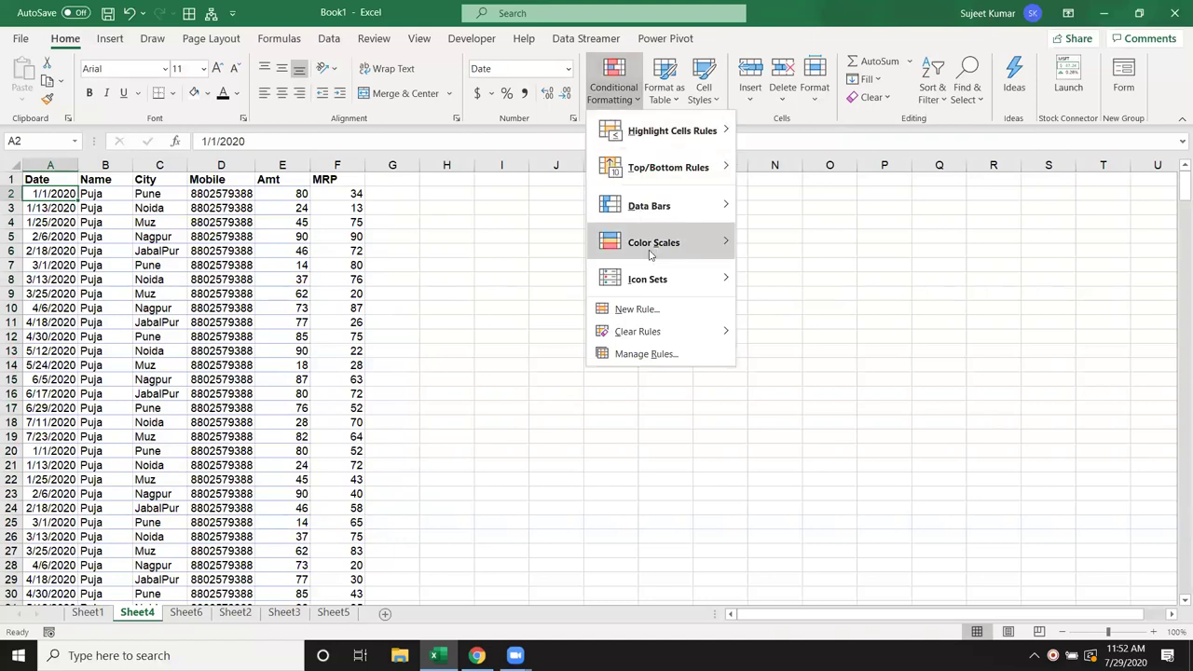
click(648, 310)
click(531, 191)
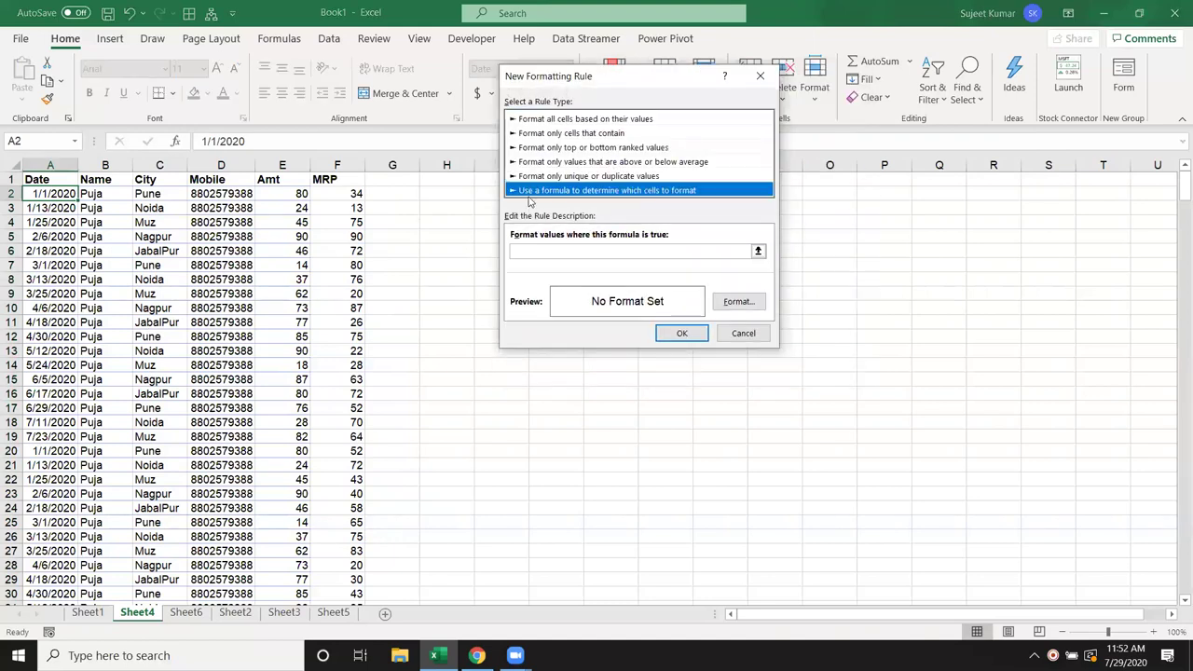
click(529, 254)
text(=()
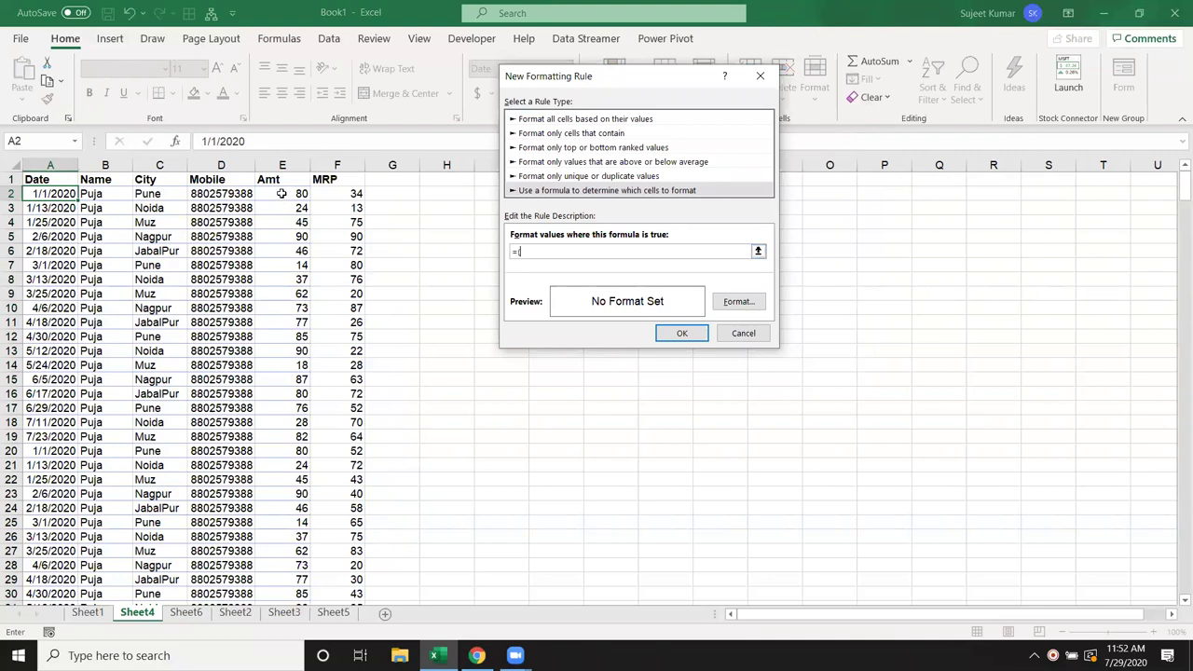
click(281, 193)
text(*)
click(339, 194)
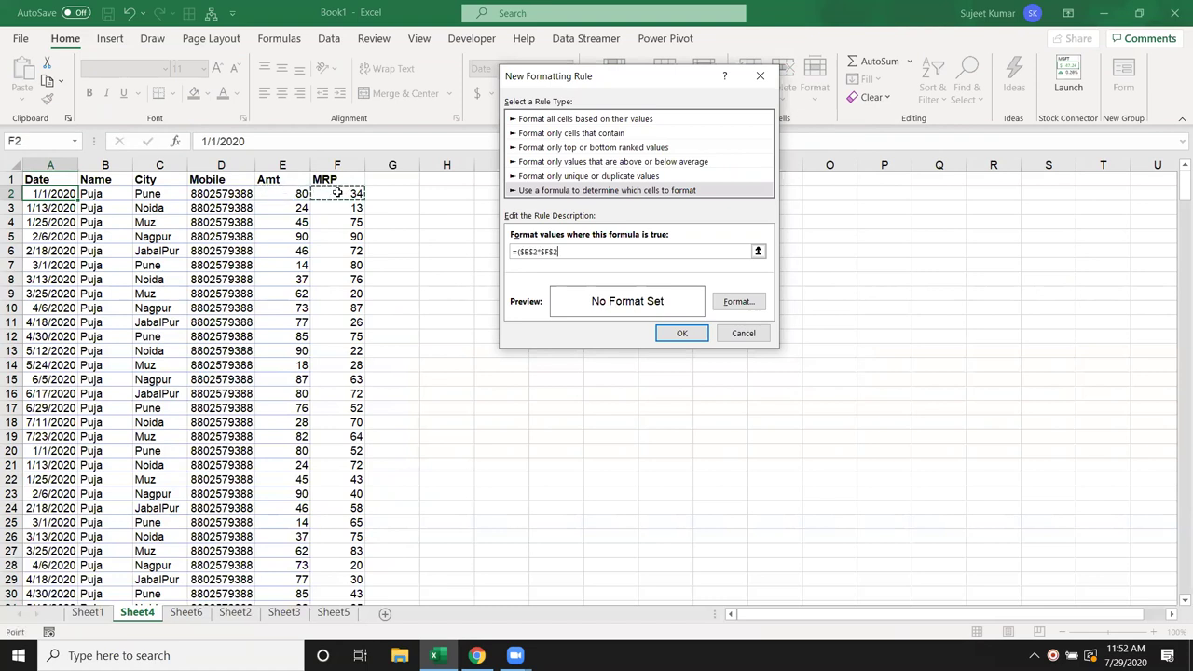
text()>2000)
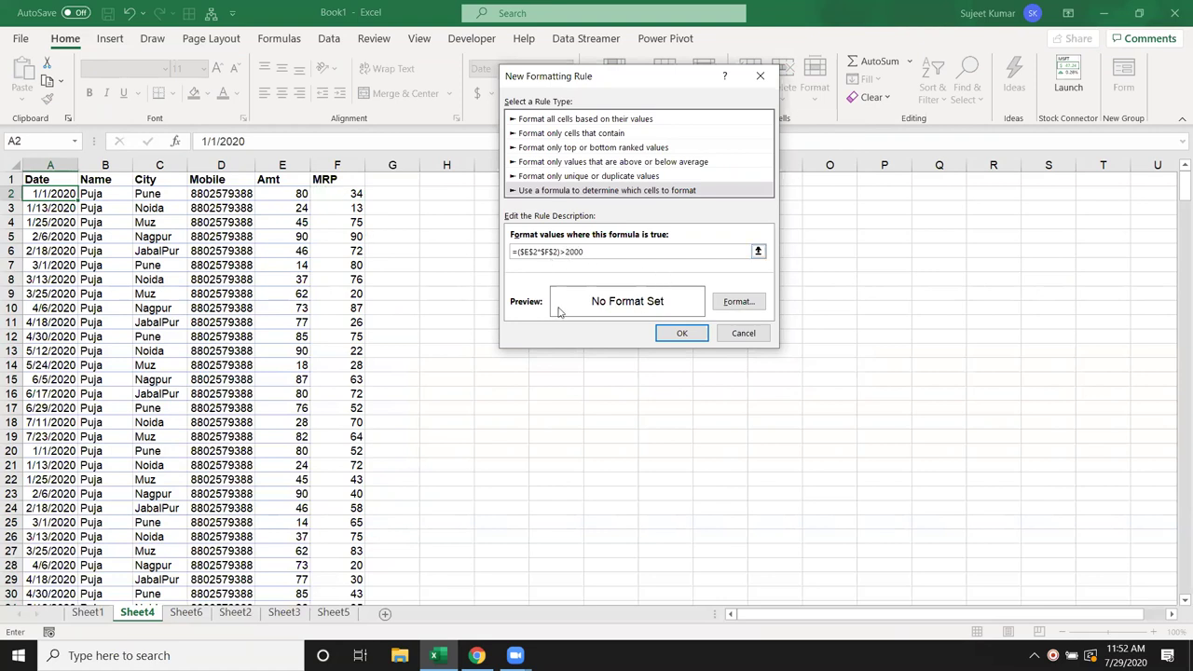
click(554, 252)
key(BackSpace)
click(532, 251)
key(BackSpace)
Step: Give the rule a yellow fill and save it
click(738, 301)
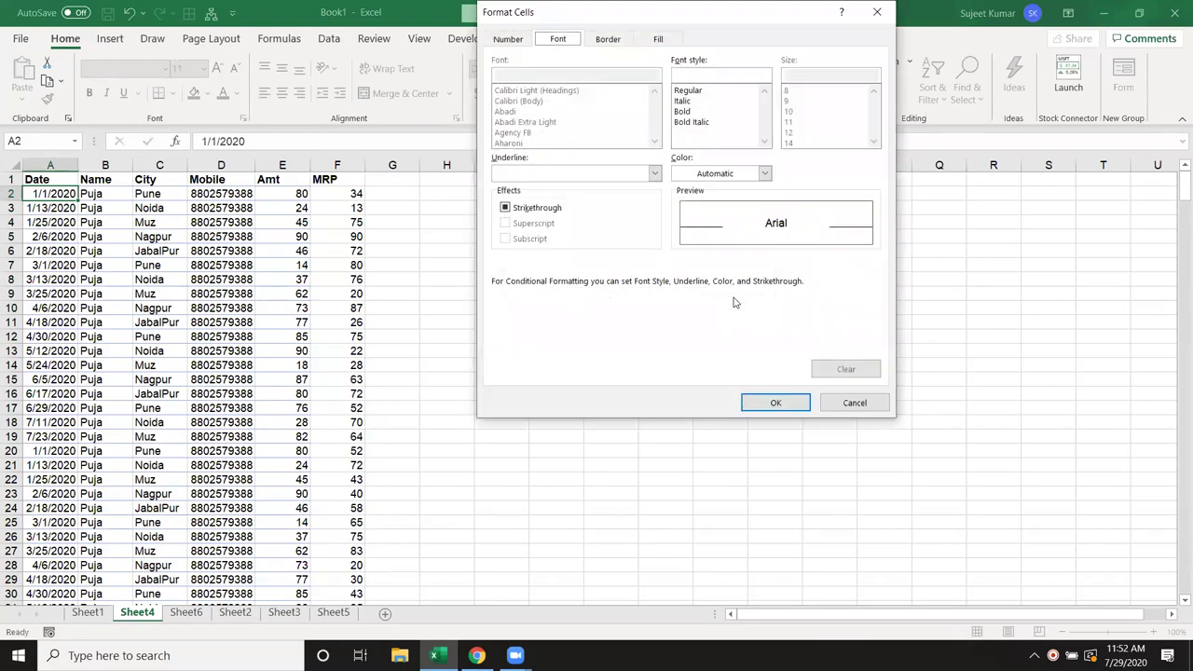
click(659, 40)
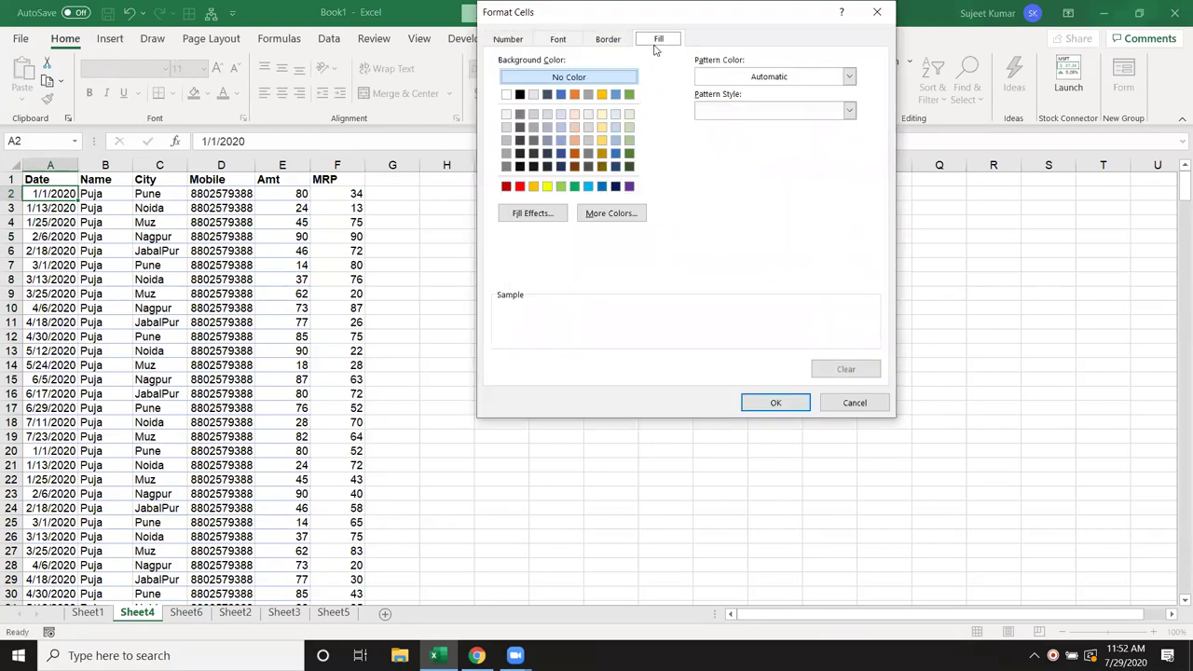
click(547, 187)
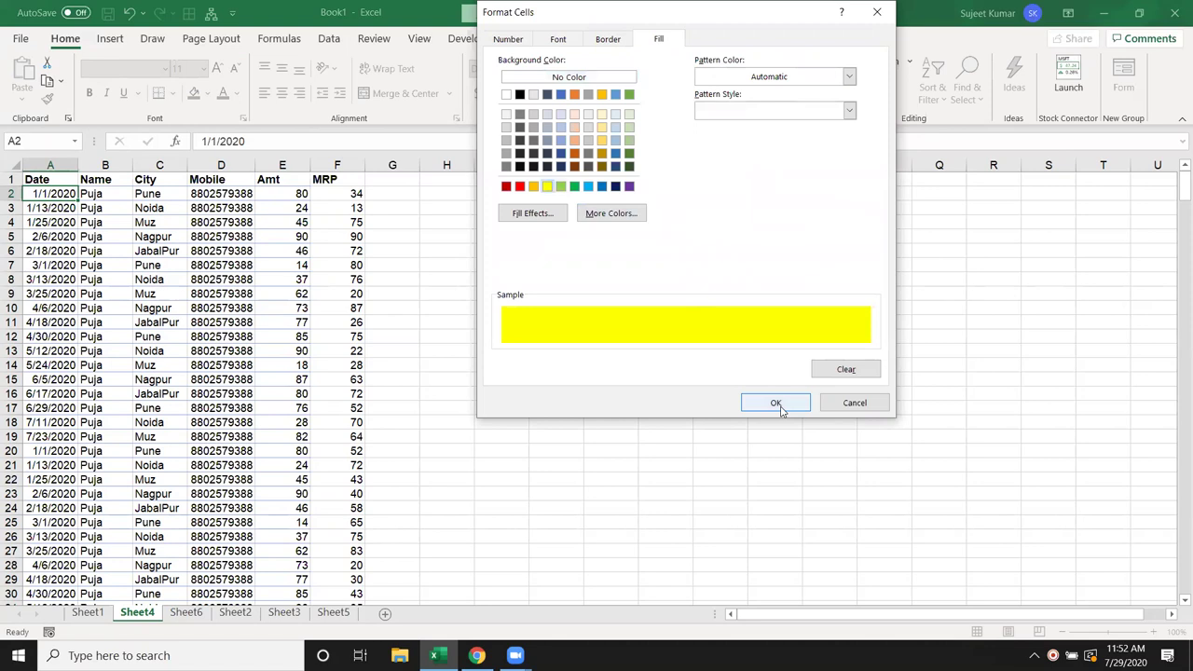
click(775, 403)
click(681, 334)
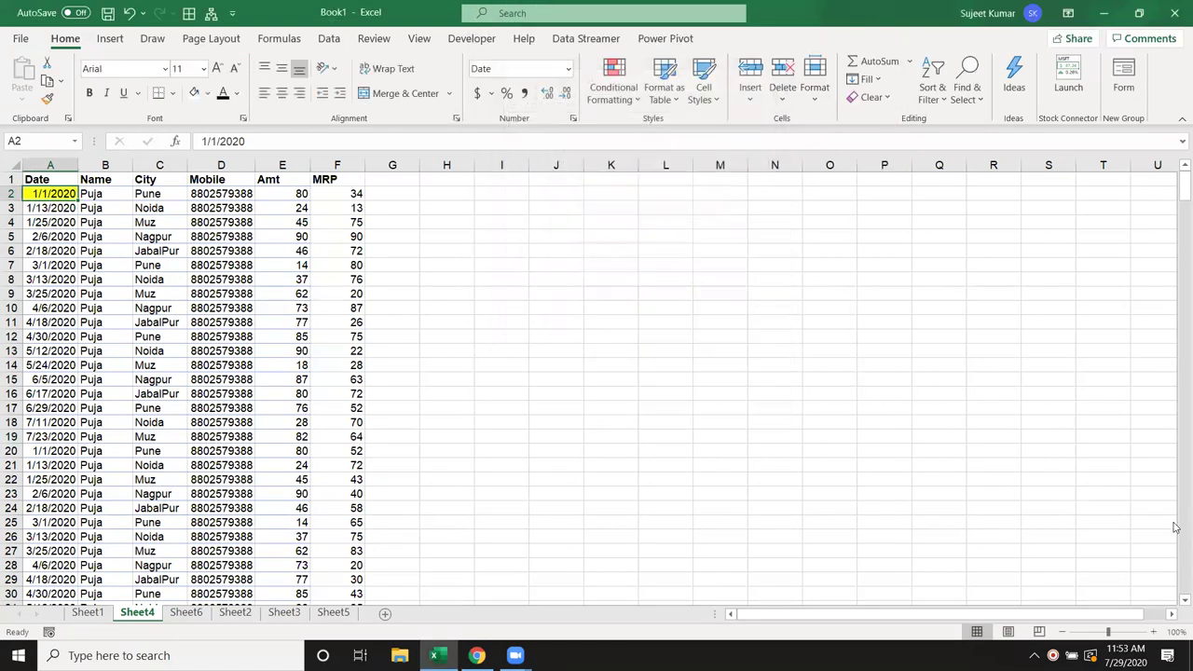
Step: Copy A2's yellow rule across the data range A2:F with Format Painter
click(47, 99)
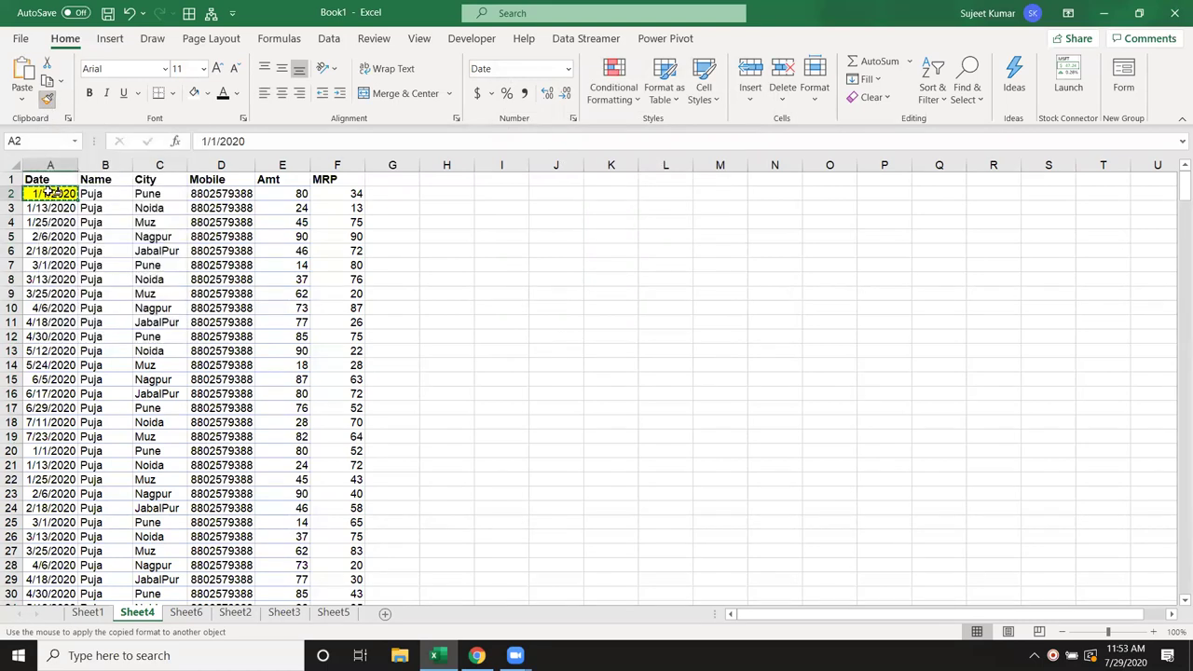
mouse_move(51, 194)
mouse_down()
mouse_move(345, 637)
mouse_move(344, 567)
mouse_up()
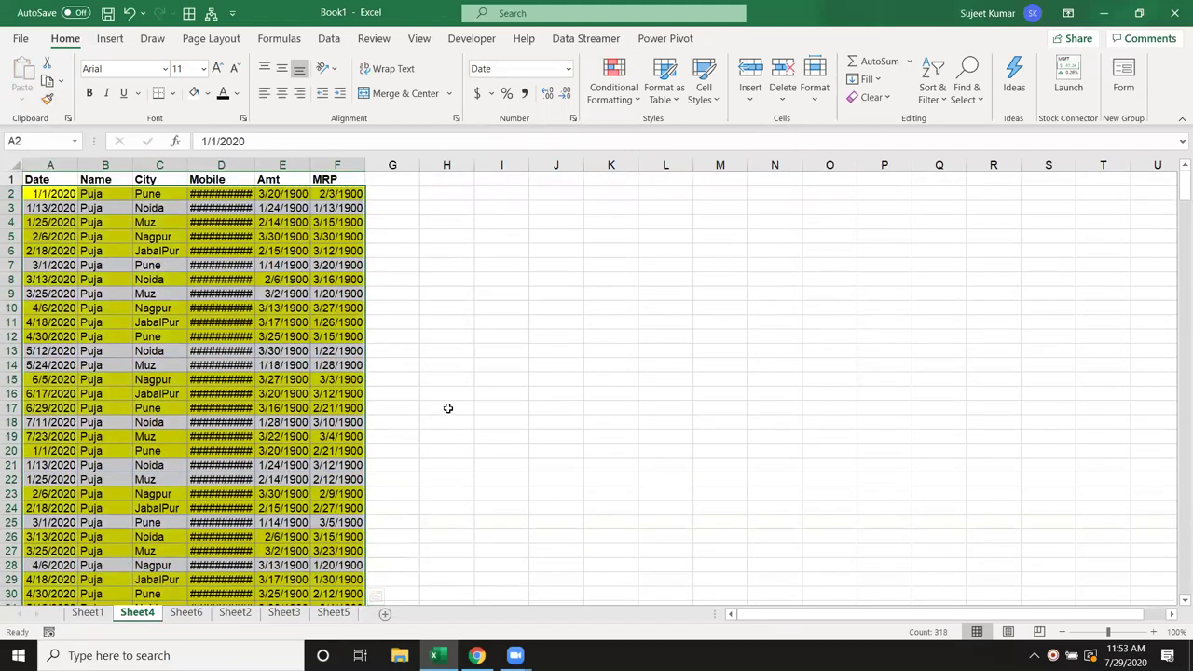
click(502, 336)
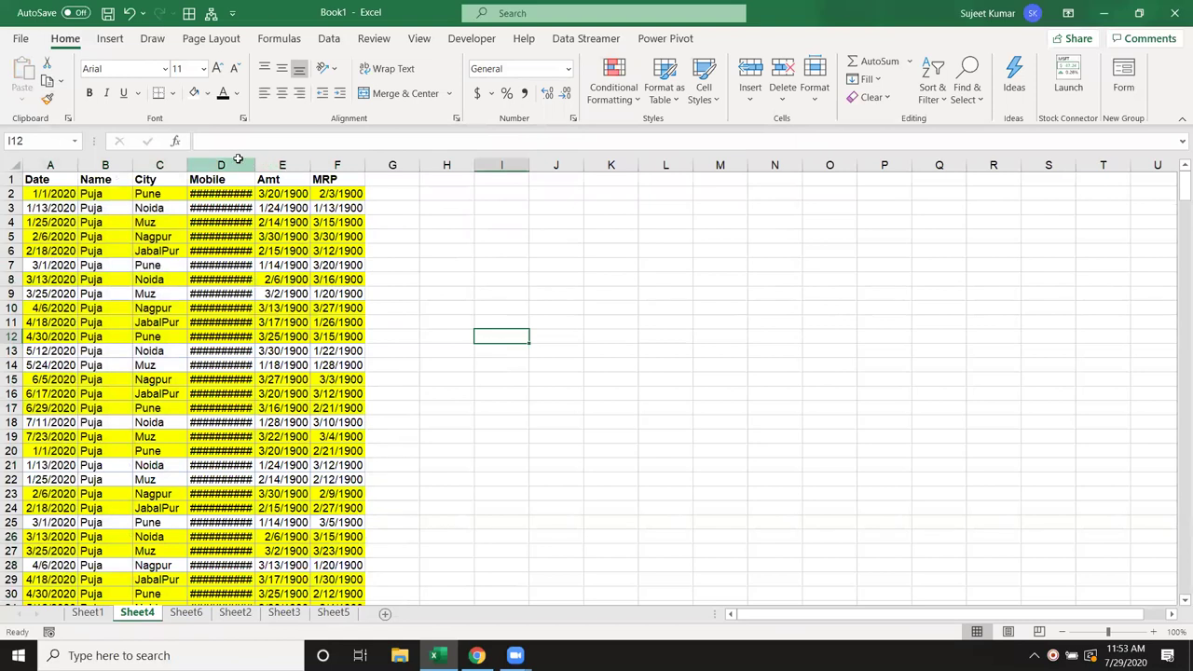
Step: Reset the Mobile, Amt and MRP columns to General number format
drag(238, 161, 349, 165)
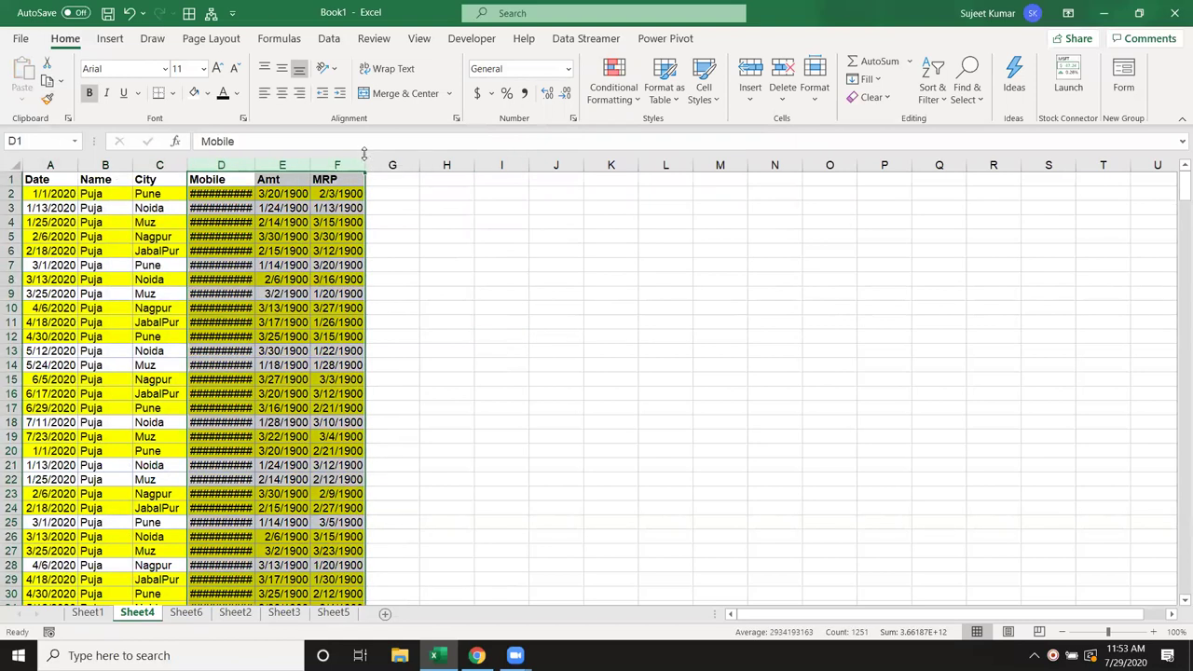
key(ctrl+shift+asciitilde)
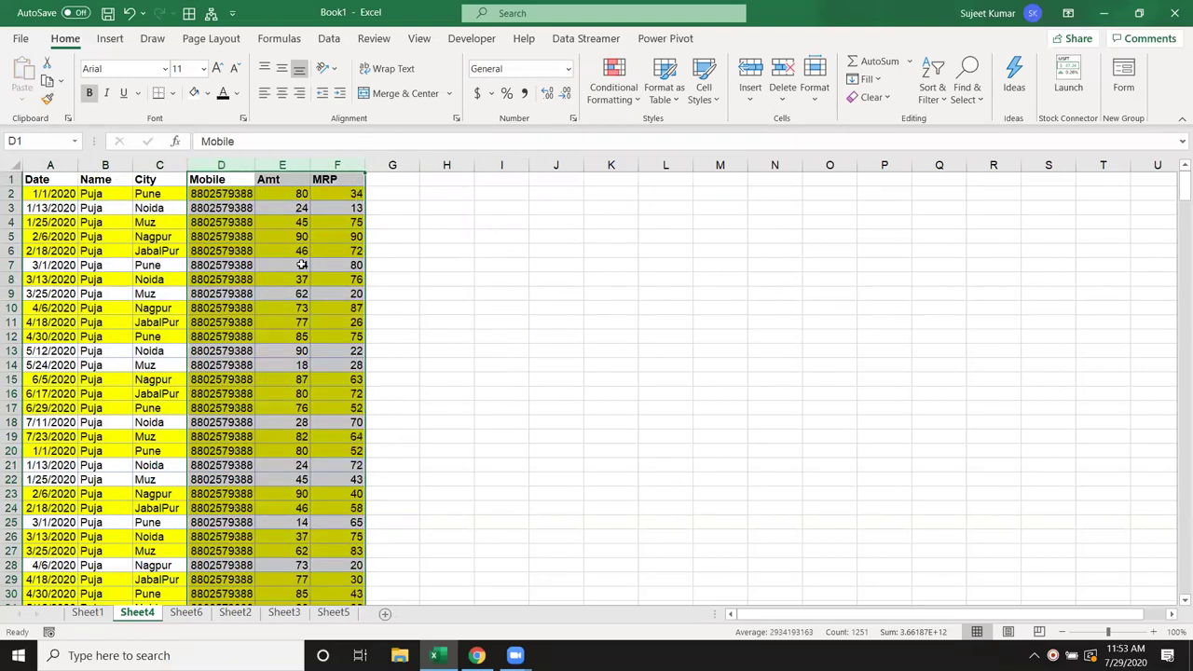
click(300, 265)
click(284, 381)
scroll(284, 458, down, 5)
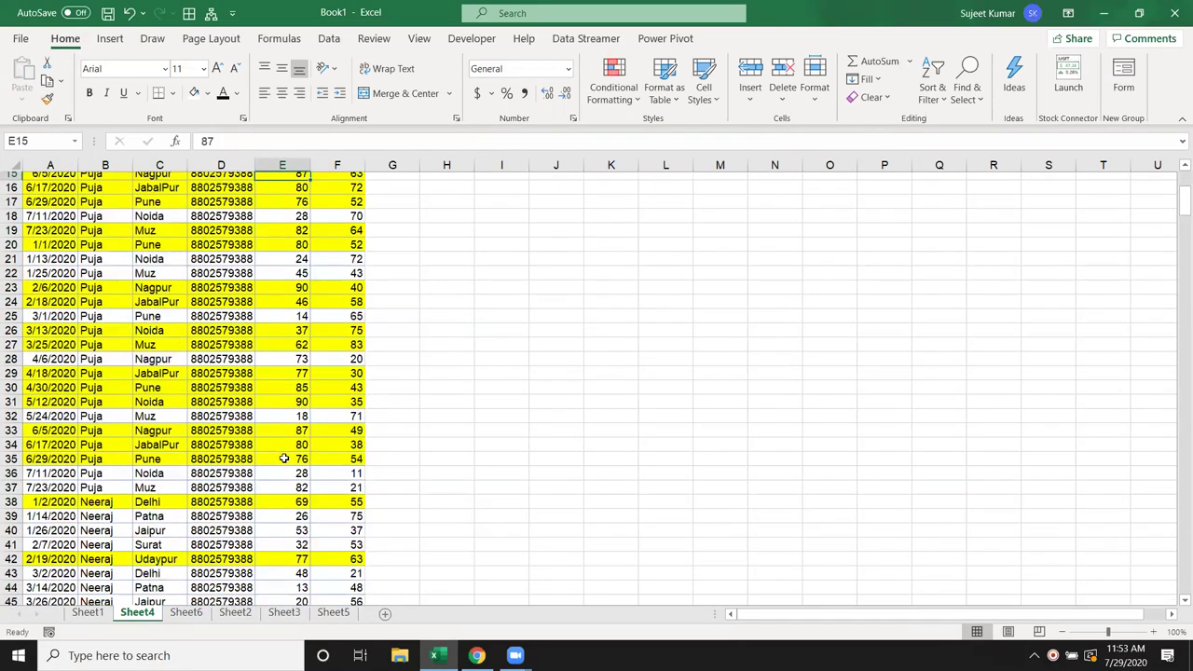
scroll(283, 455, up, 5)
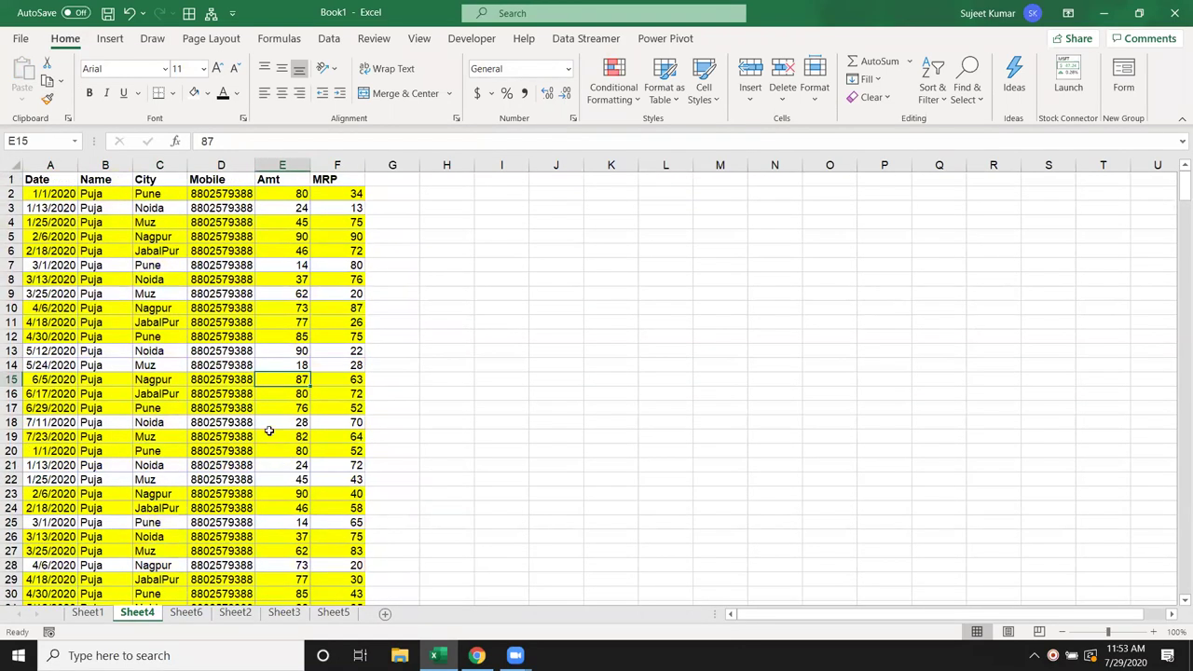
click(613, 93)
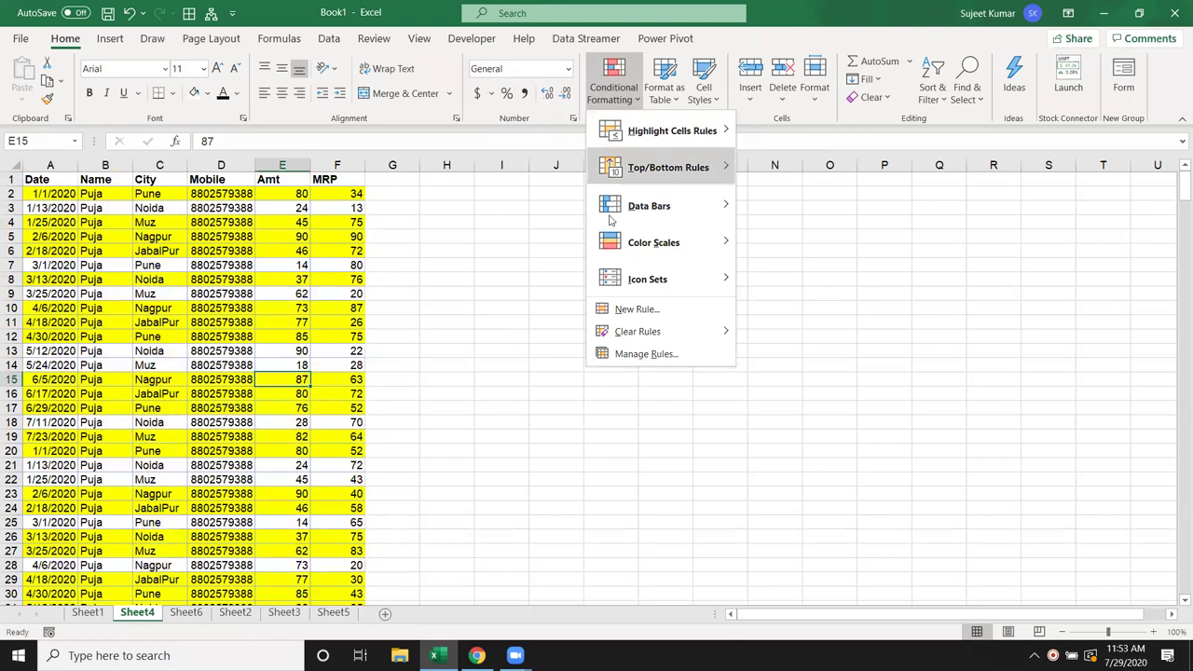
click(618, 312)
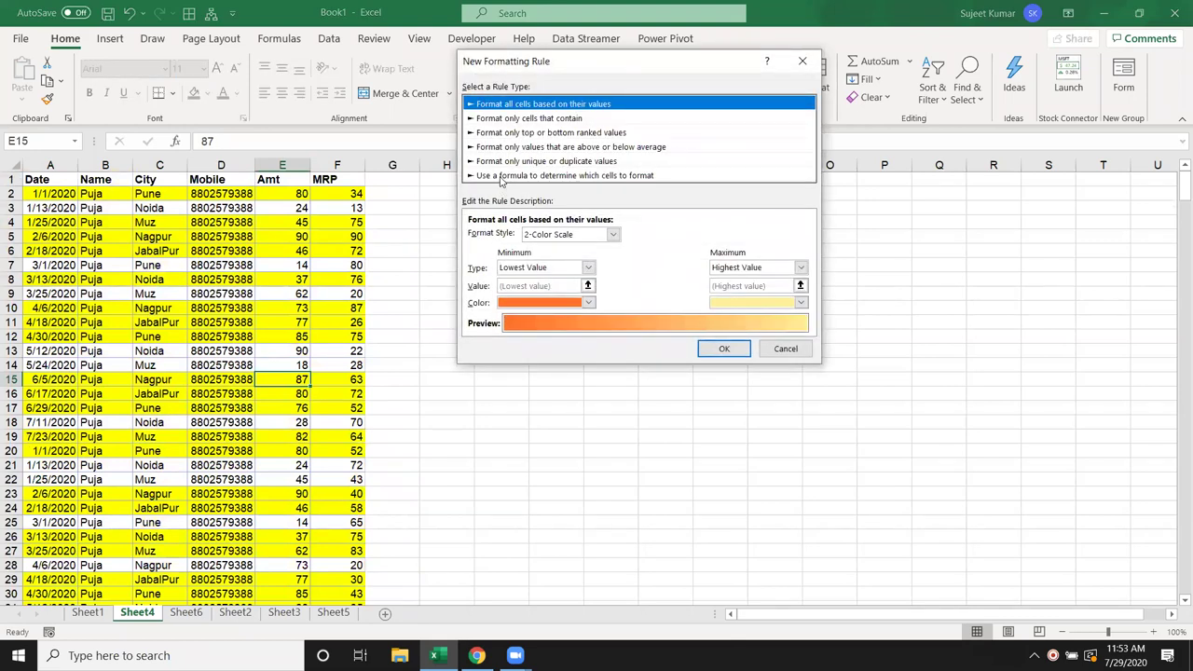
click(785, 351)
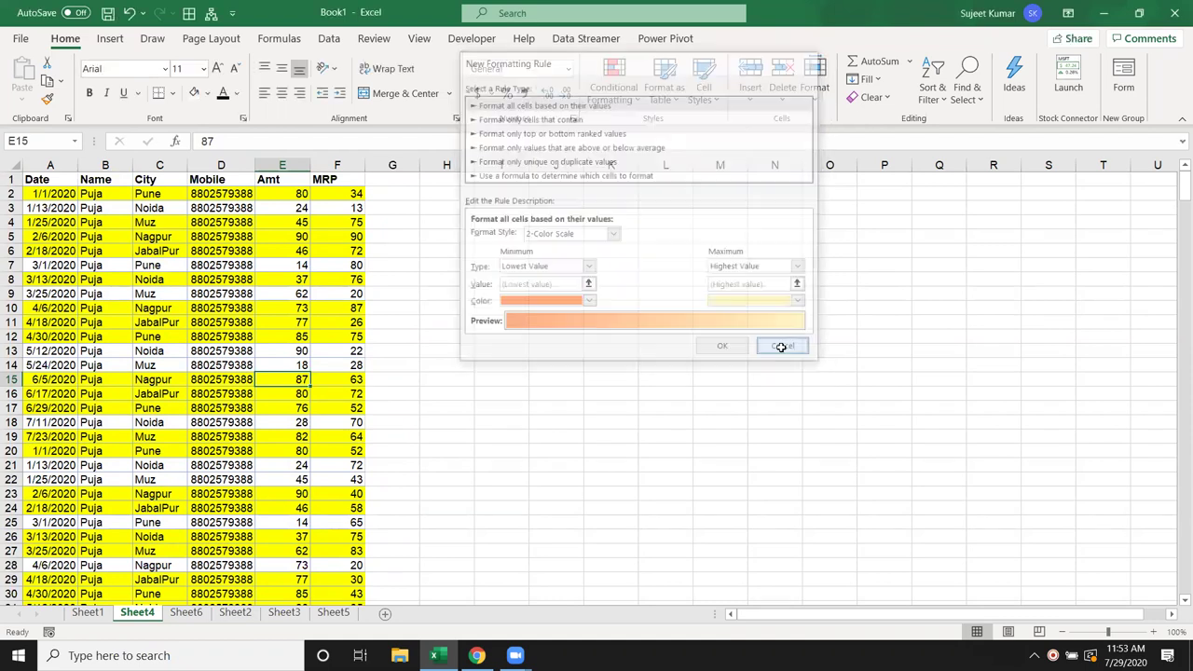